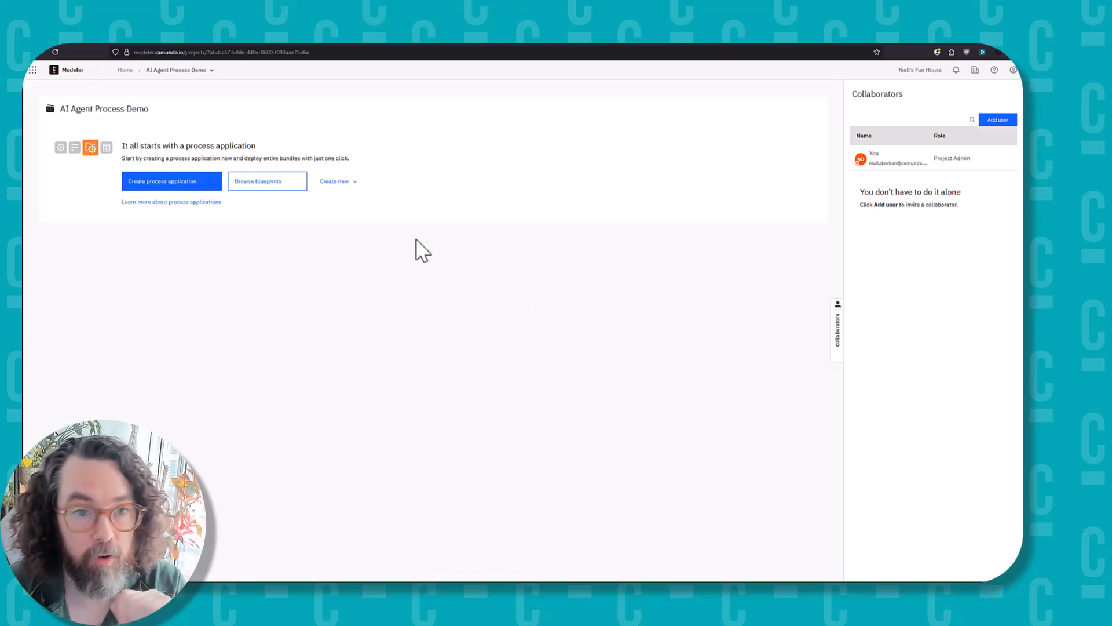
Create a new BPMN diagram in the project and name it "Tech Helper Agent".
left_click(336, 181)
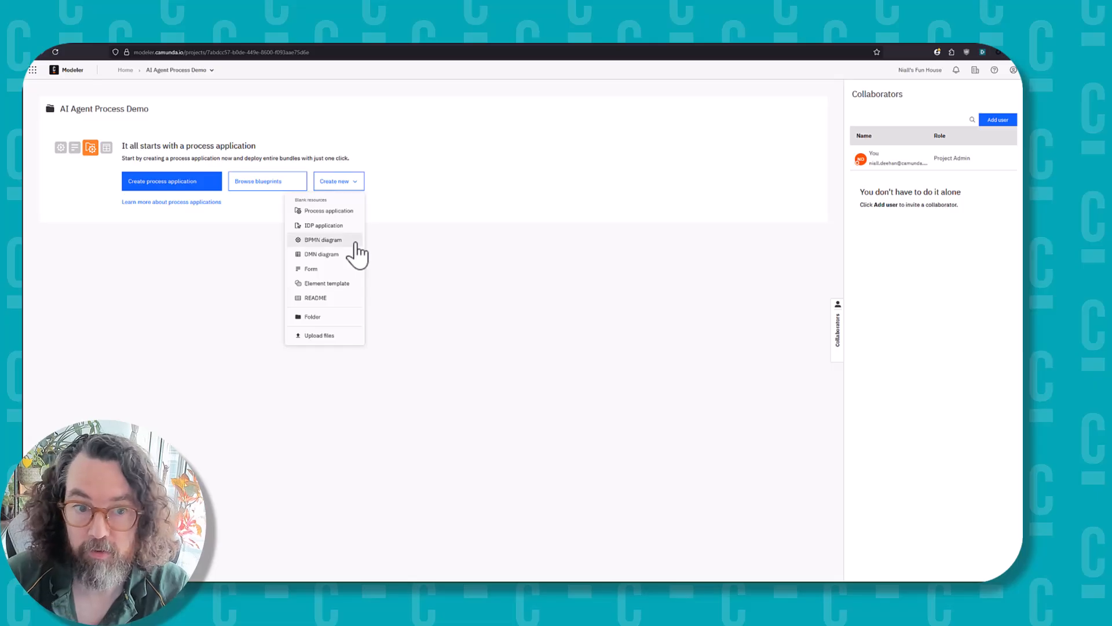
left_click(355, 243)
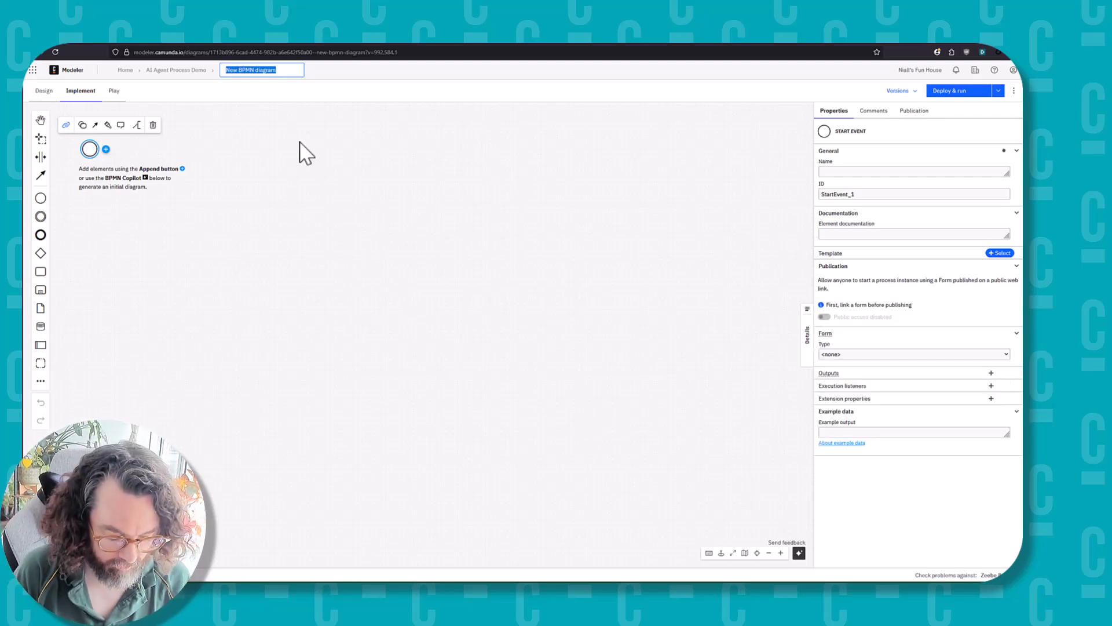
type("Tech")
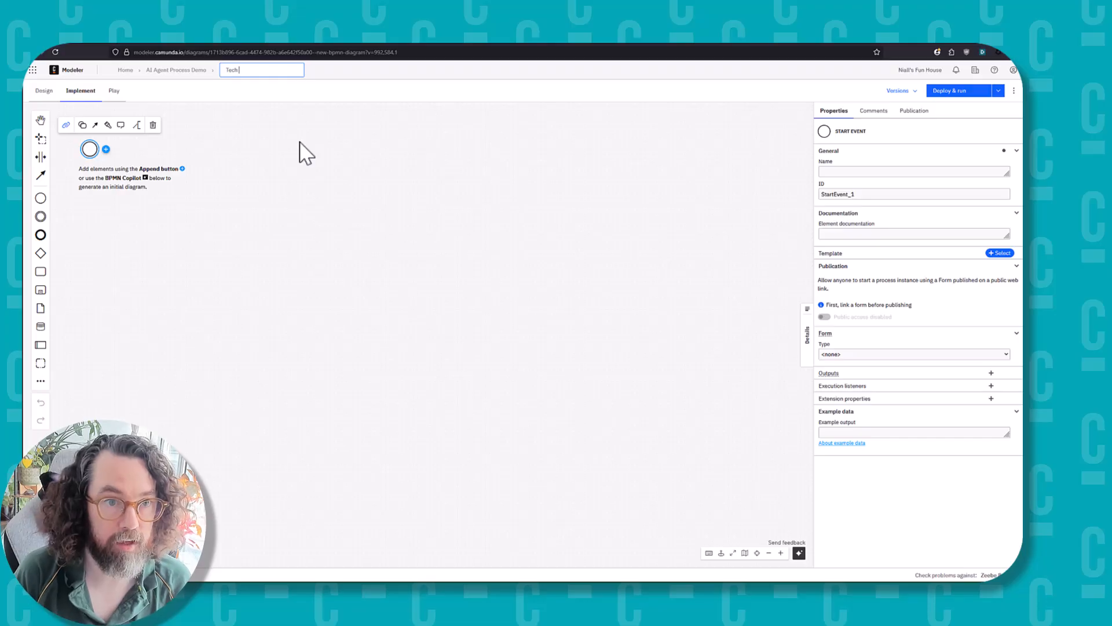
type(" Helper Agent")
key("Return")
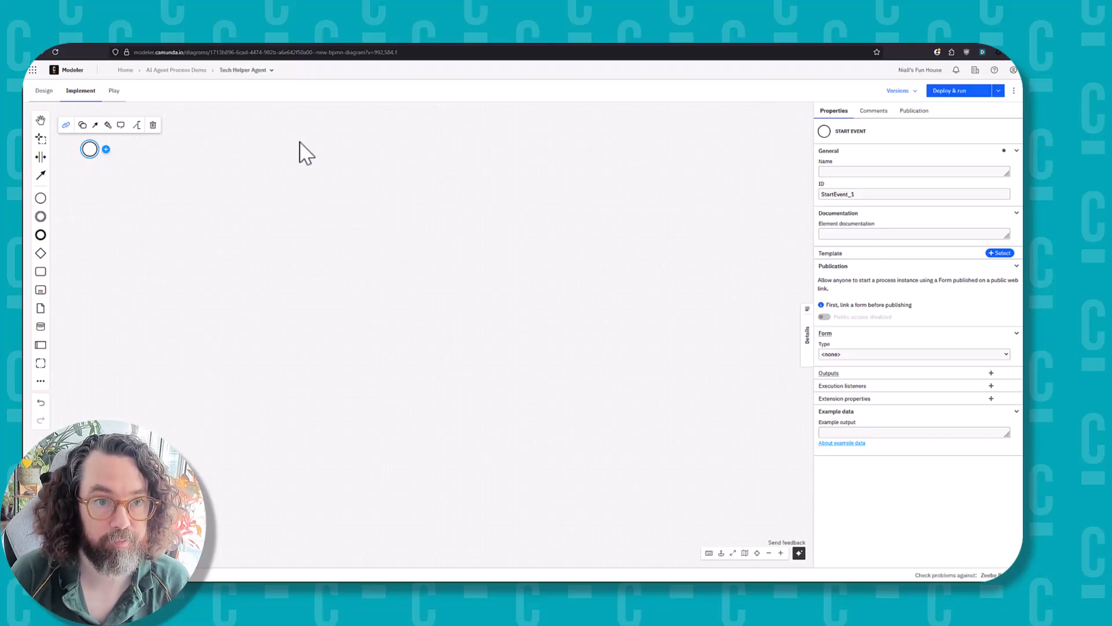
Reposition the start event, append an end event to it and move the end event well away to leave room between them.
left_click(138, 192)
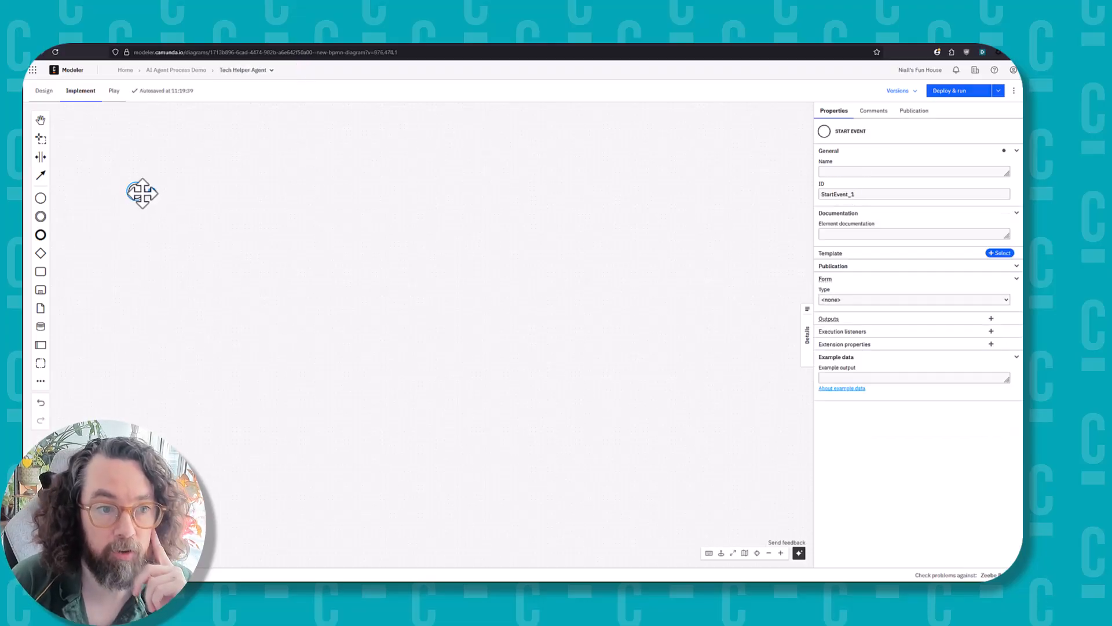
left_click(178, 191)
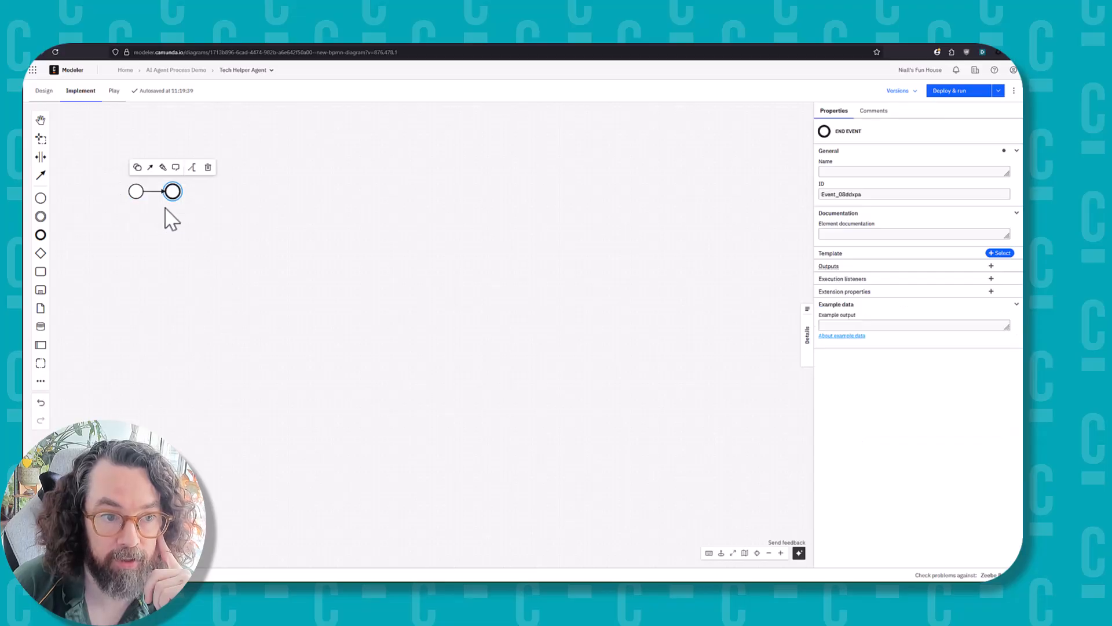
left_click_drag(174, 187, 435, 197)
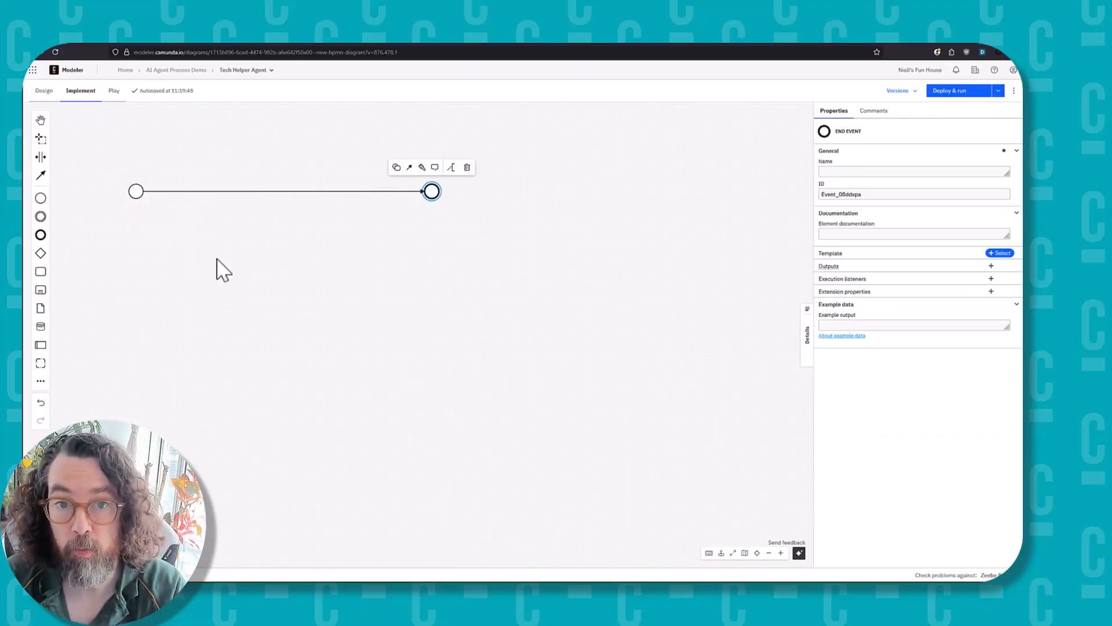
left_click_drag(216, 260, 293, 323)
left_click(207, 310)
scroll(206, 295, "up", 3)
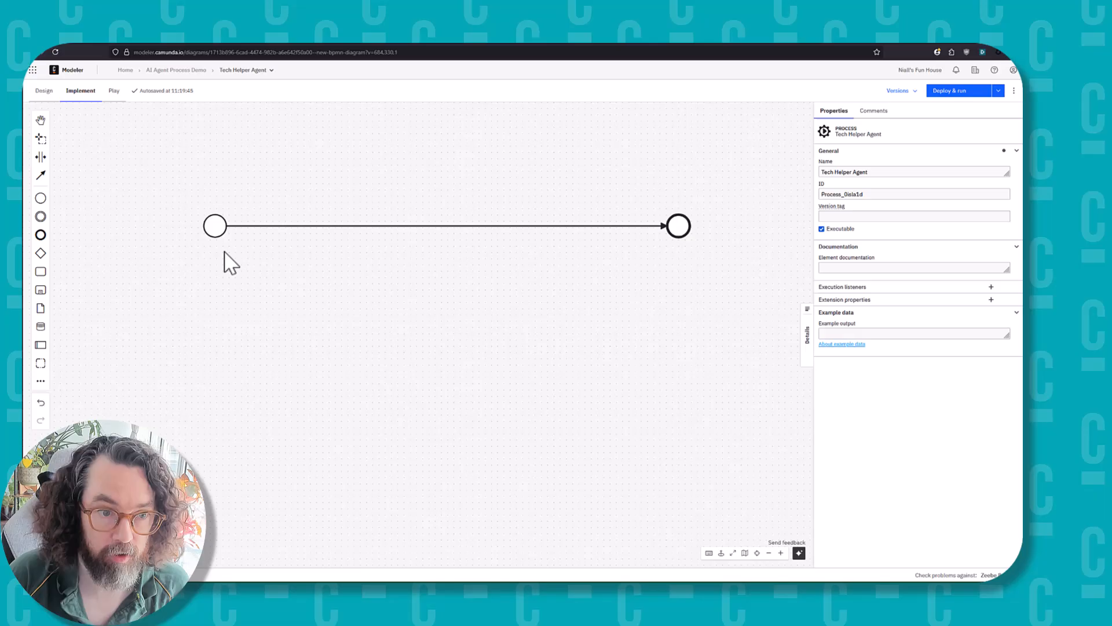
Label the start event "Query Asked" and the end event "Query Answered".
double_click(215, 217)
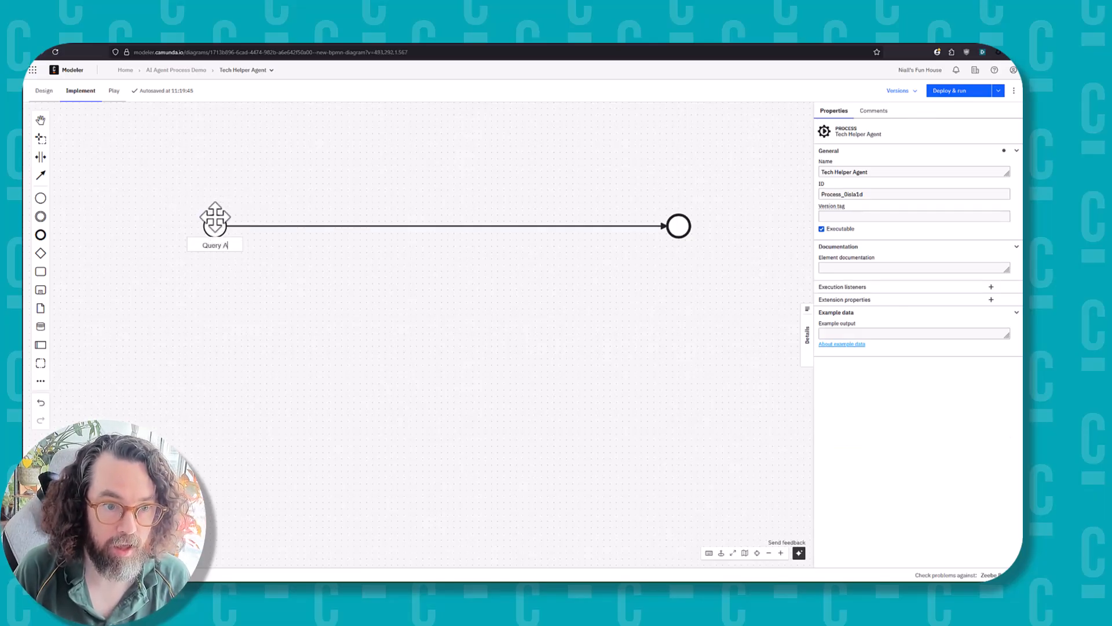
type("Query Asked")
double_click(679, 226)
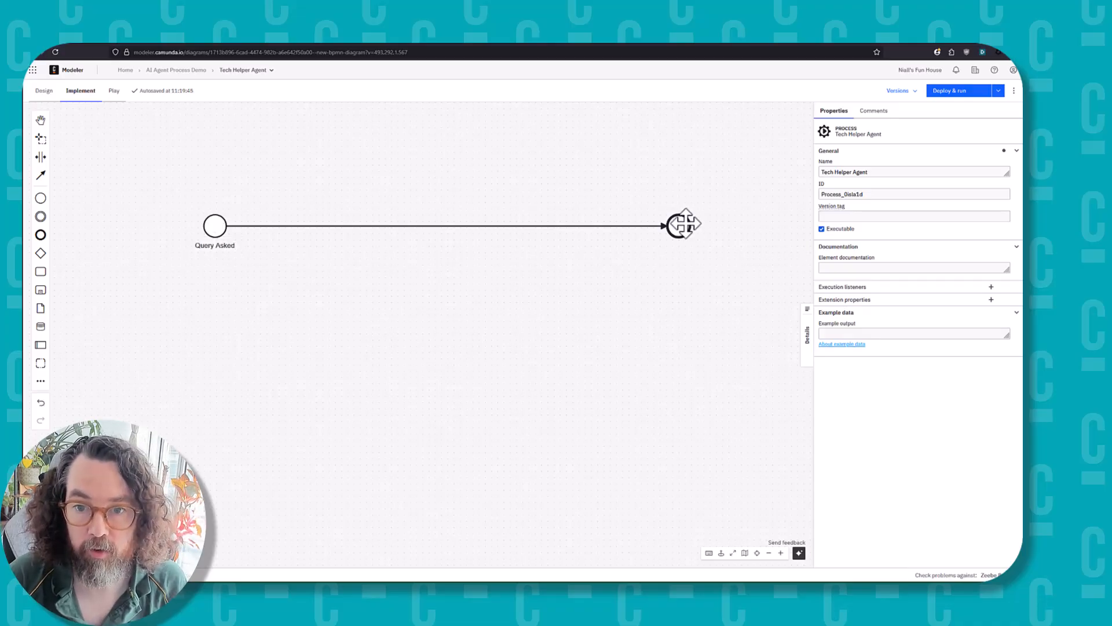
type("Query An")
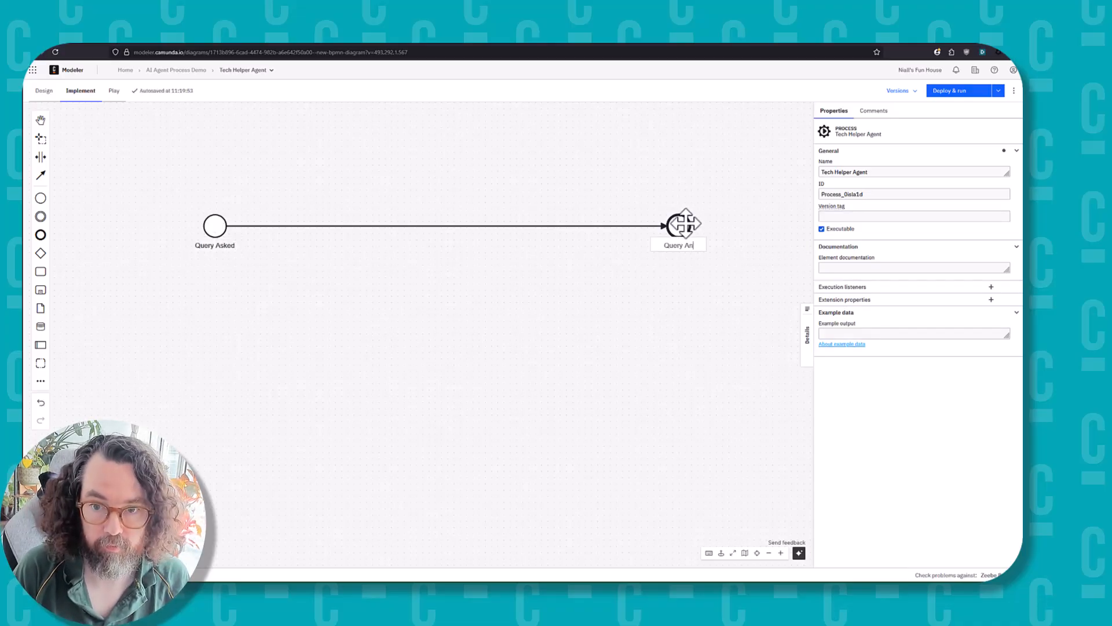
type("swered")
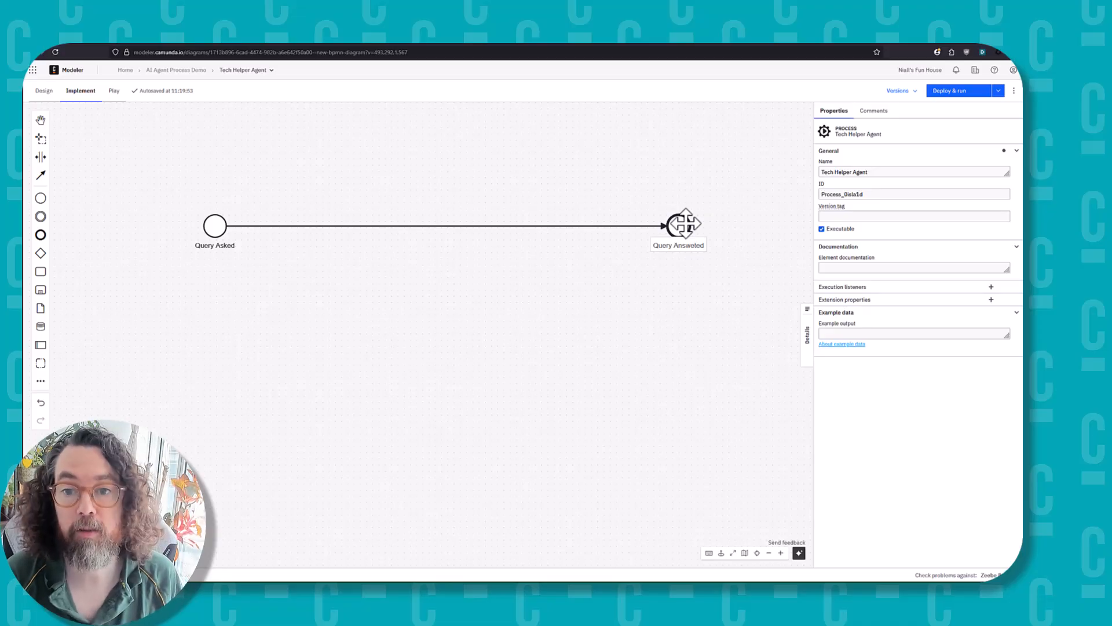
left_click(574, 317)
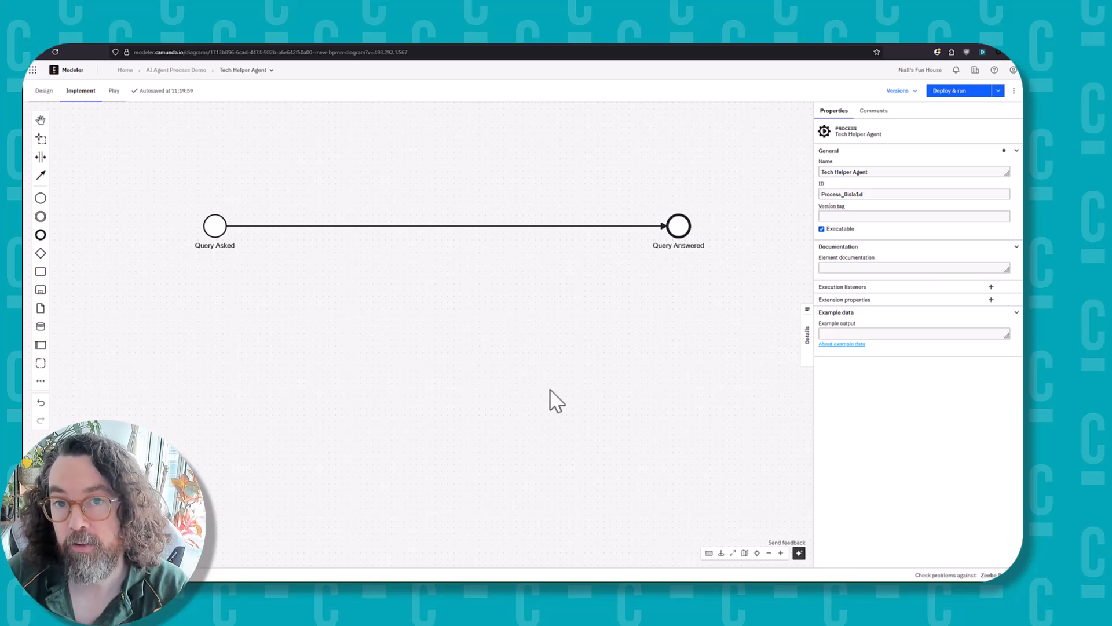
Set the engine version for the diagram's problem check to Zeebe 8.8 alpha.
left_click(988, 574)
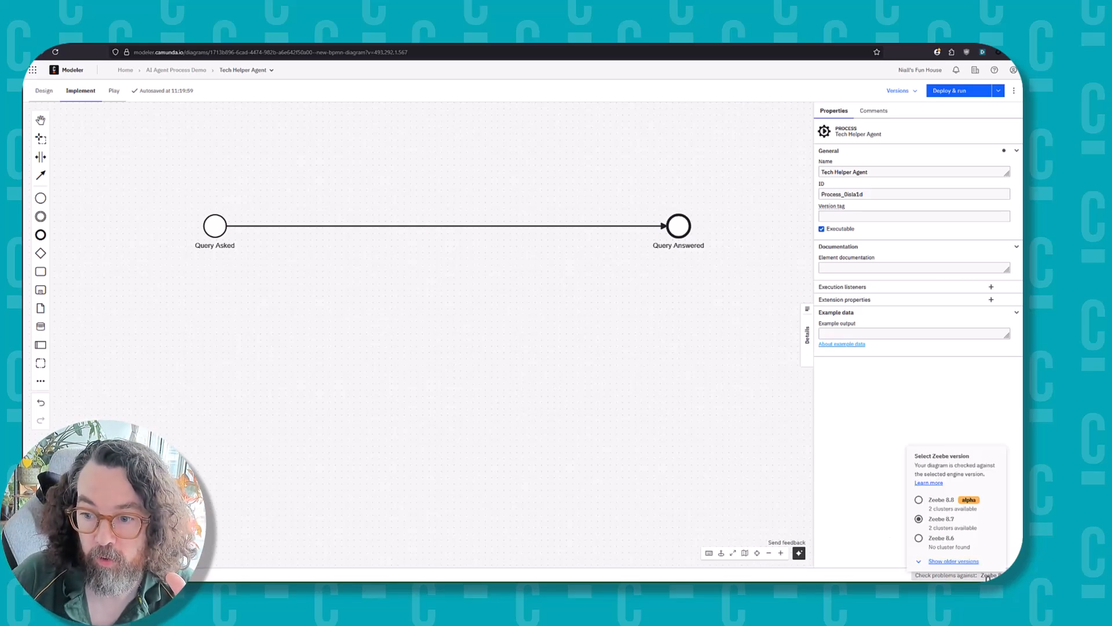
left_click(944, 505)
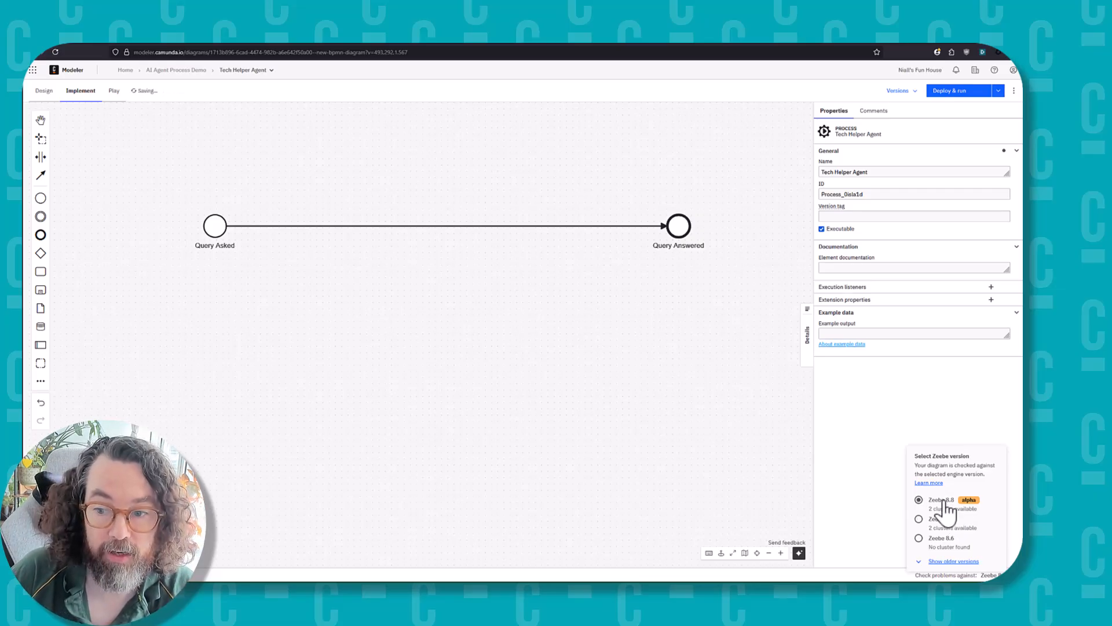
left_click(660, 450)
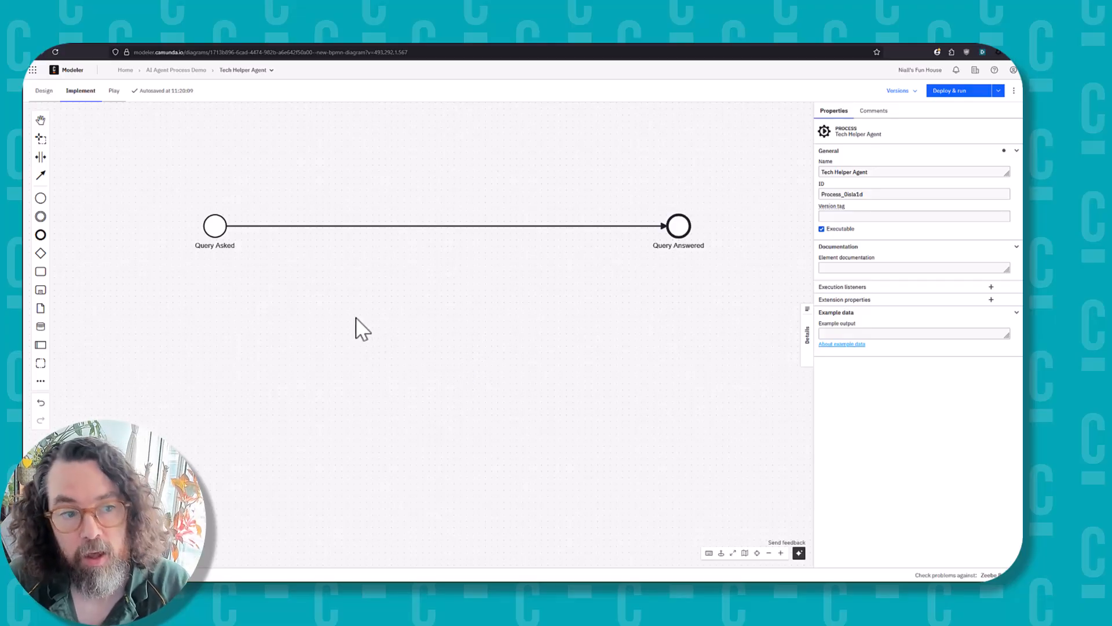
Insert an expanded sub-process on the flow between the two events and change it to the AI Agent connector.
left_click(41, 289)
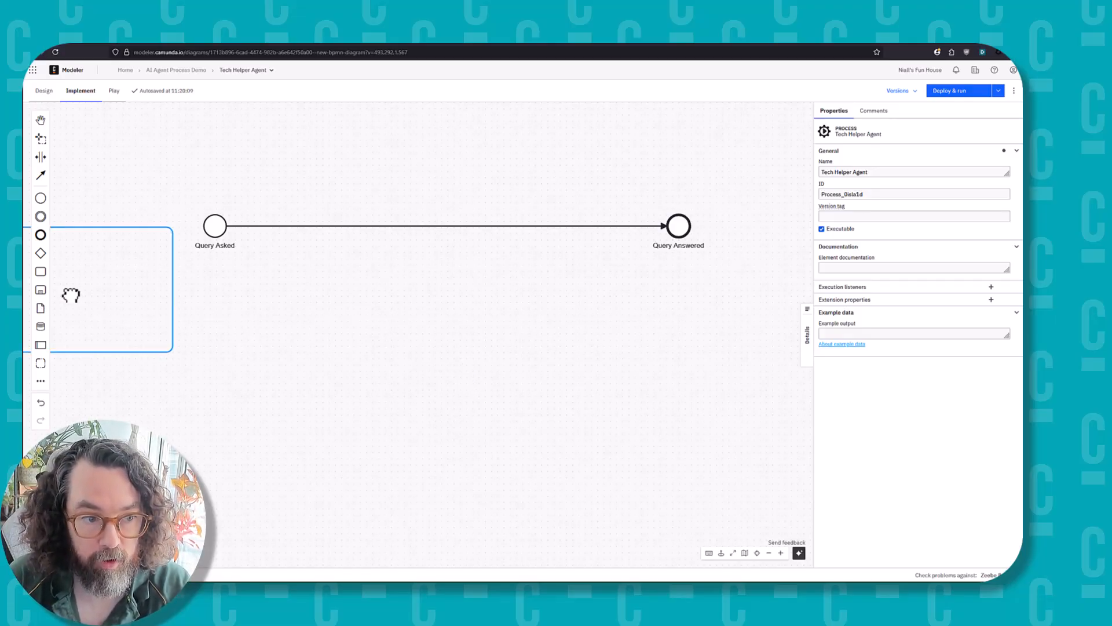
left_click(441, 228)
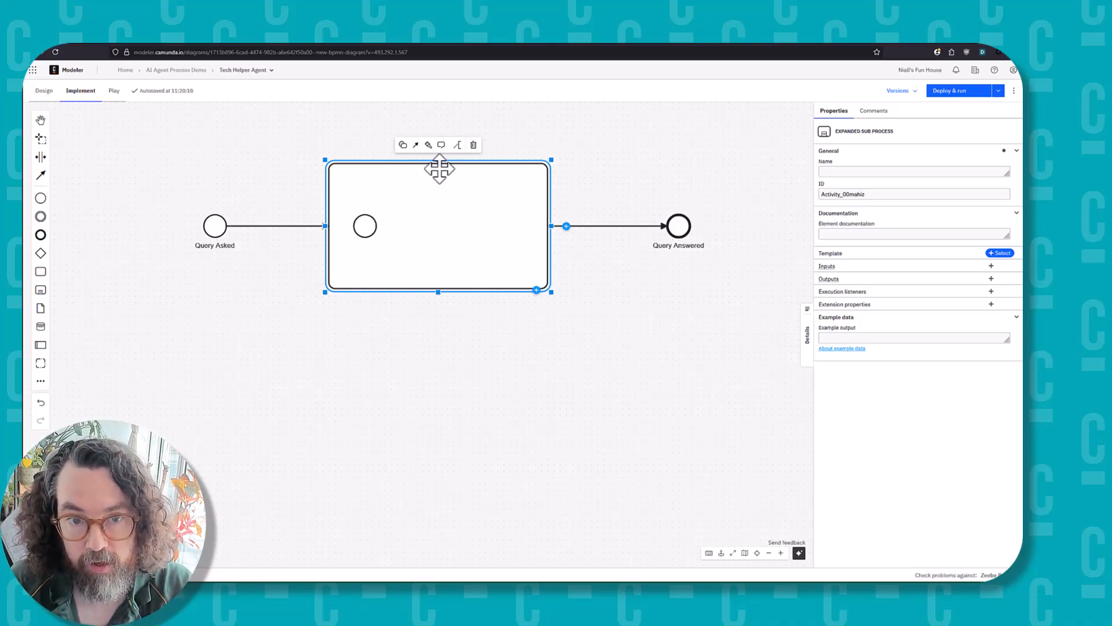
left_click(402, 145)
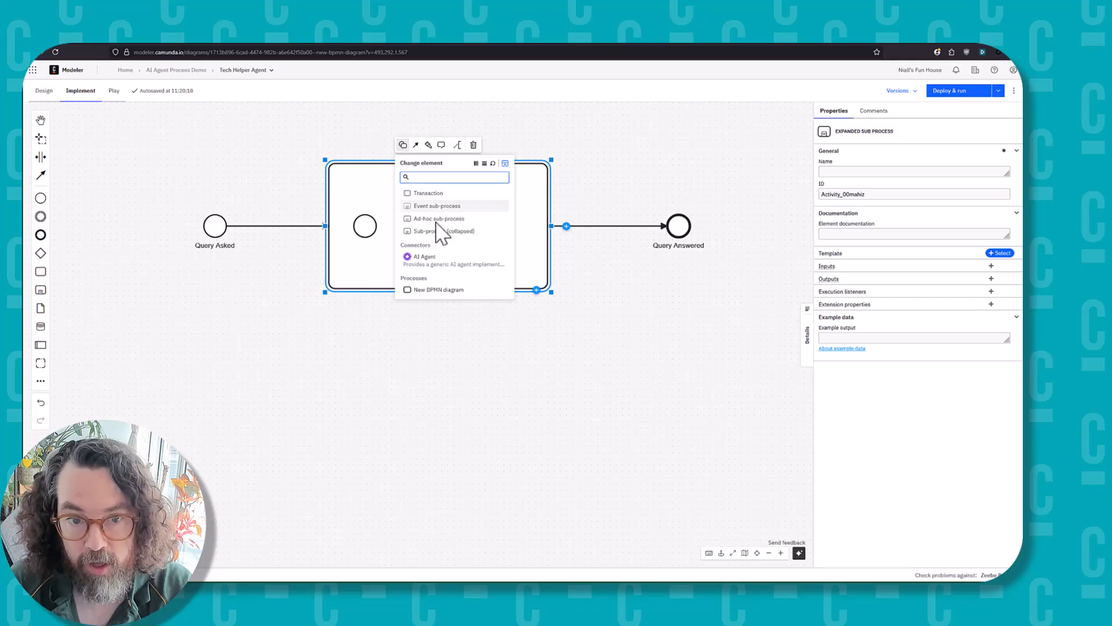
left_click(452, 262)
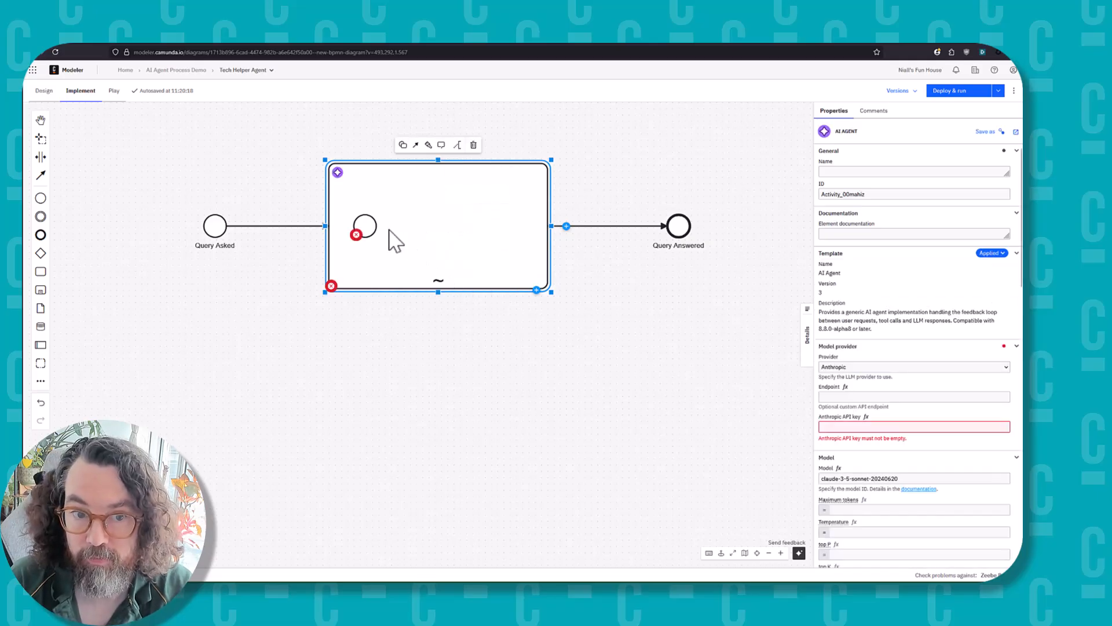
Delete the start event inside the AI Agent sub-process and enlarge the sub-process downward.
left_click(370, 228)
left_click(401, 196)
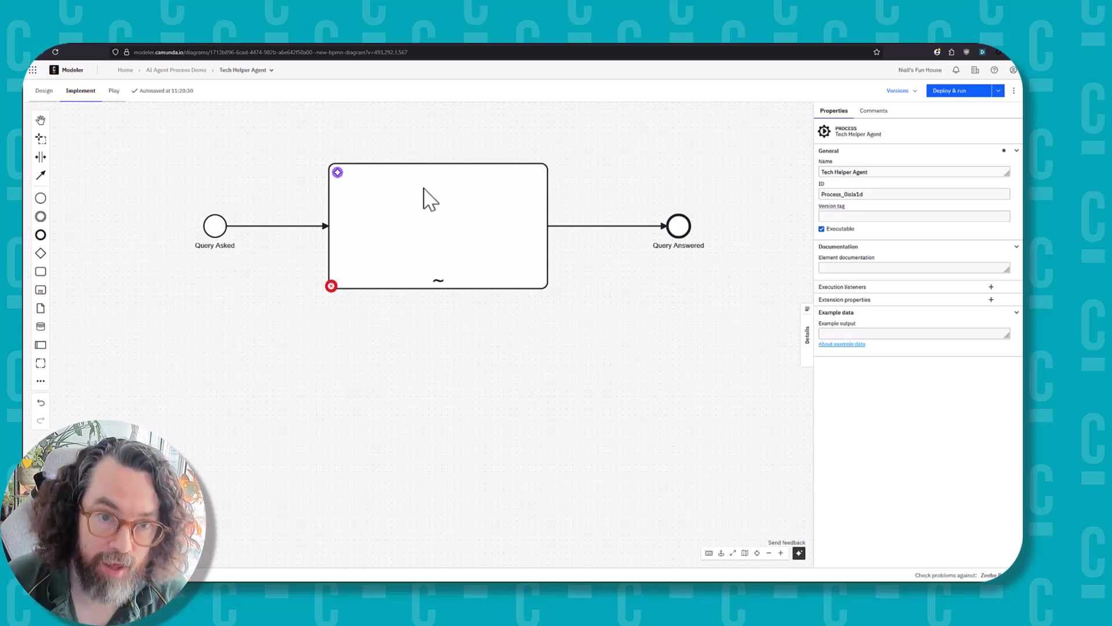
left_click(487, 281)
left_click_drag(549, 291, 549, 336)
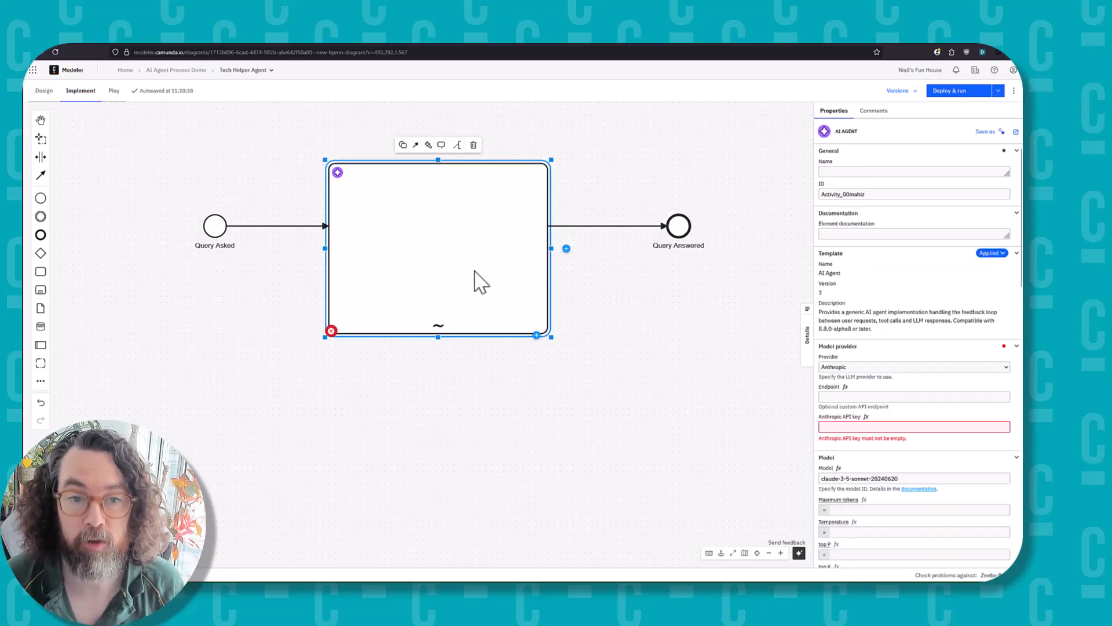
Name the AI Agent sub-process "Tech Helper Agent".
double_click(435, 237)
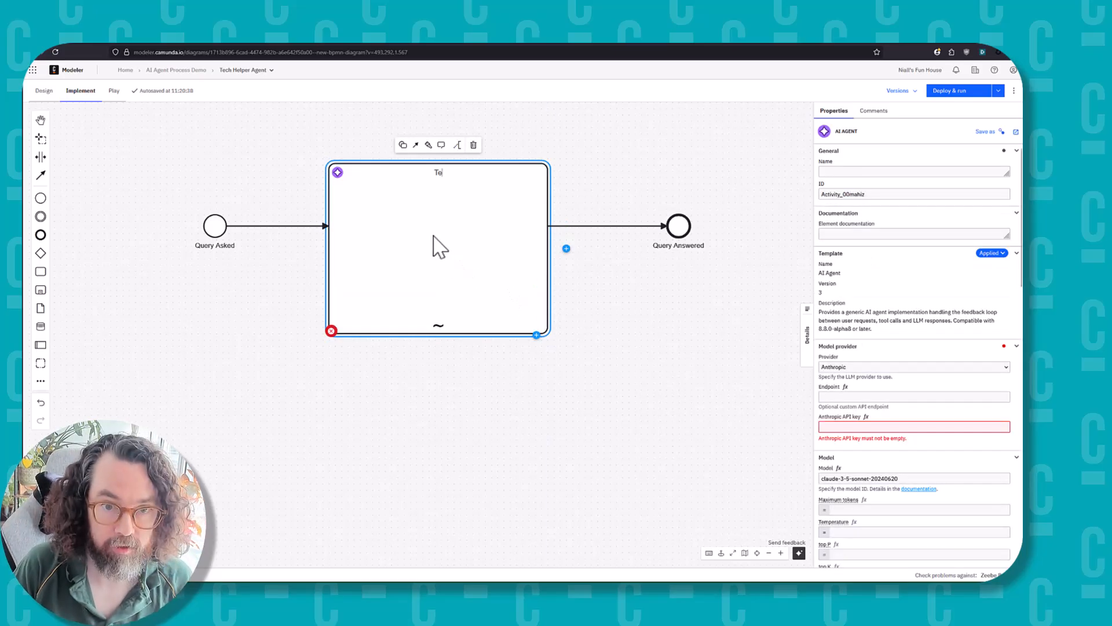
type("Tech Helpe")
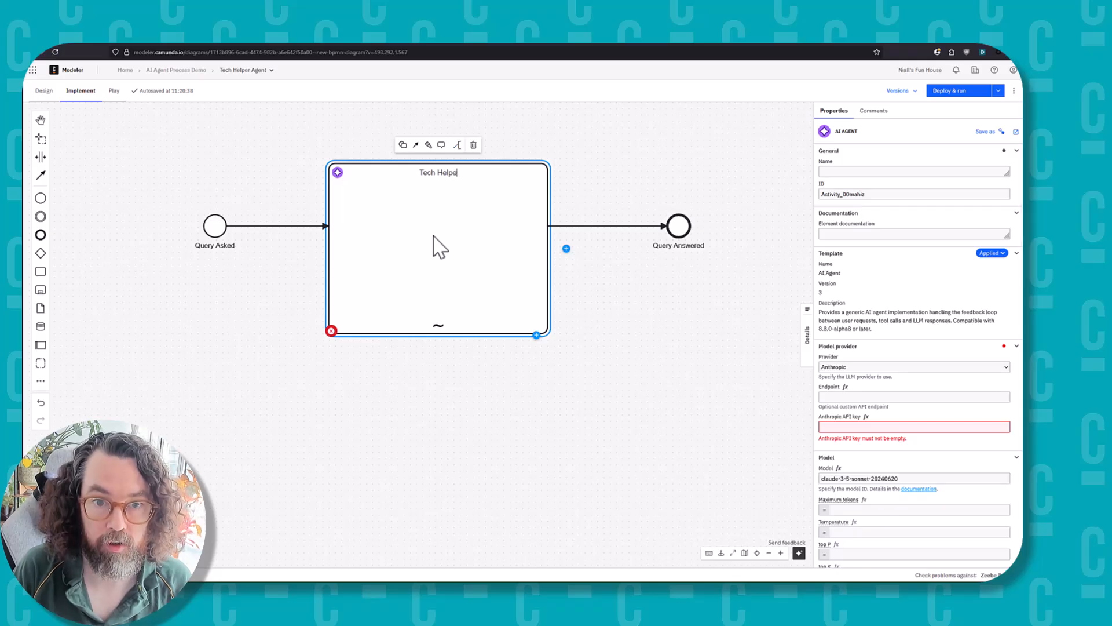
type("r Agent")
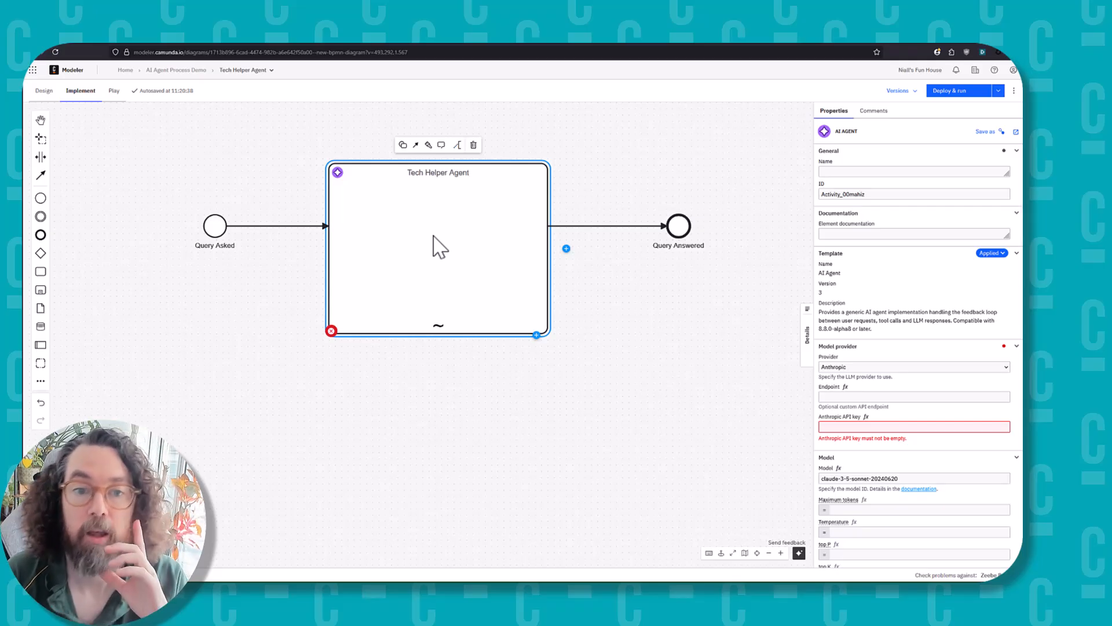
left_click(268, 418)
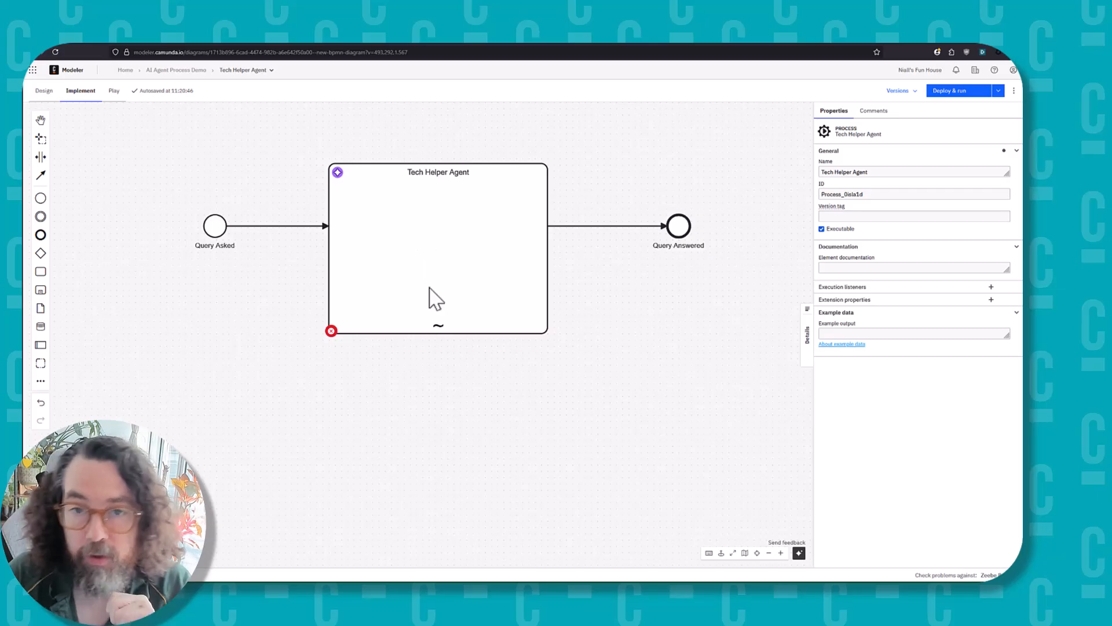
Set the model provider of the Tech Helper Agent sub-process to AWS Bedrock and review its settings.
left_click(485, 265)
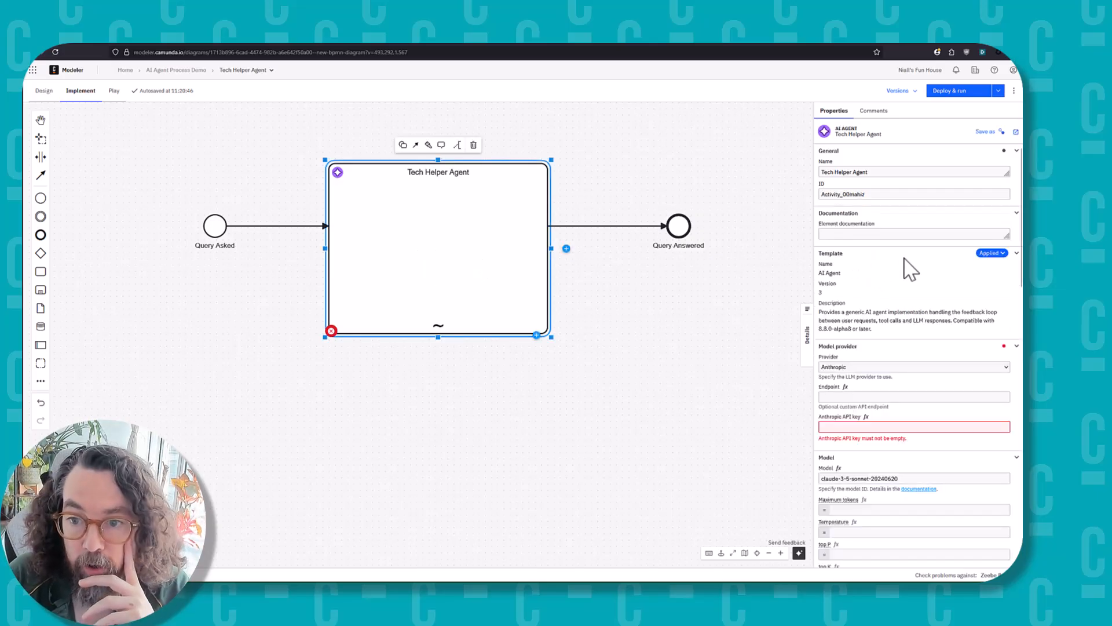
scroll(907, 267, "down", 1)
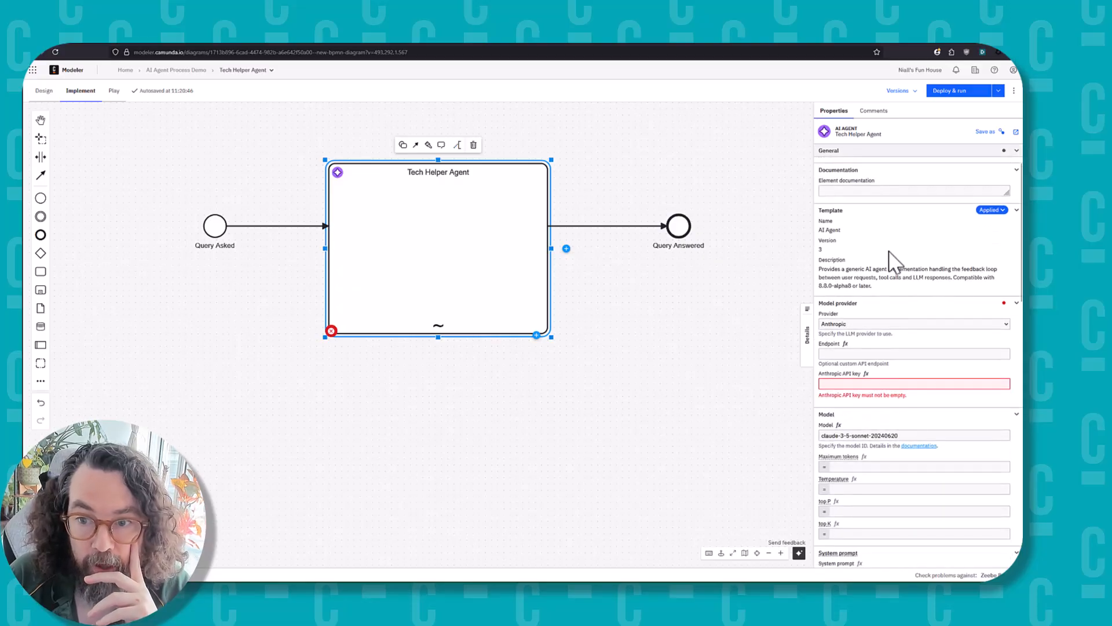
scroll(896, 232, "down", 1)
scroll(895, 226, "down", 1)
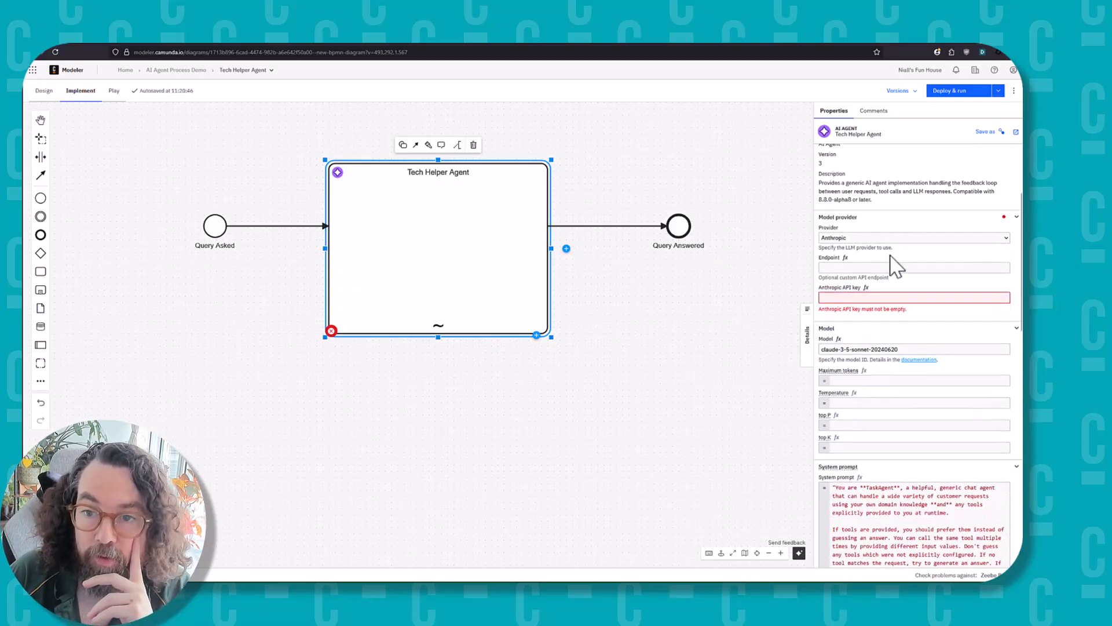
scroll(863, 255, "down", 1)
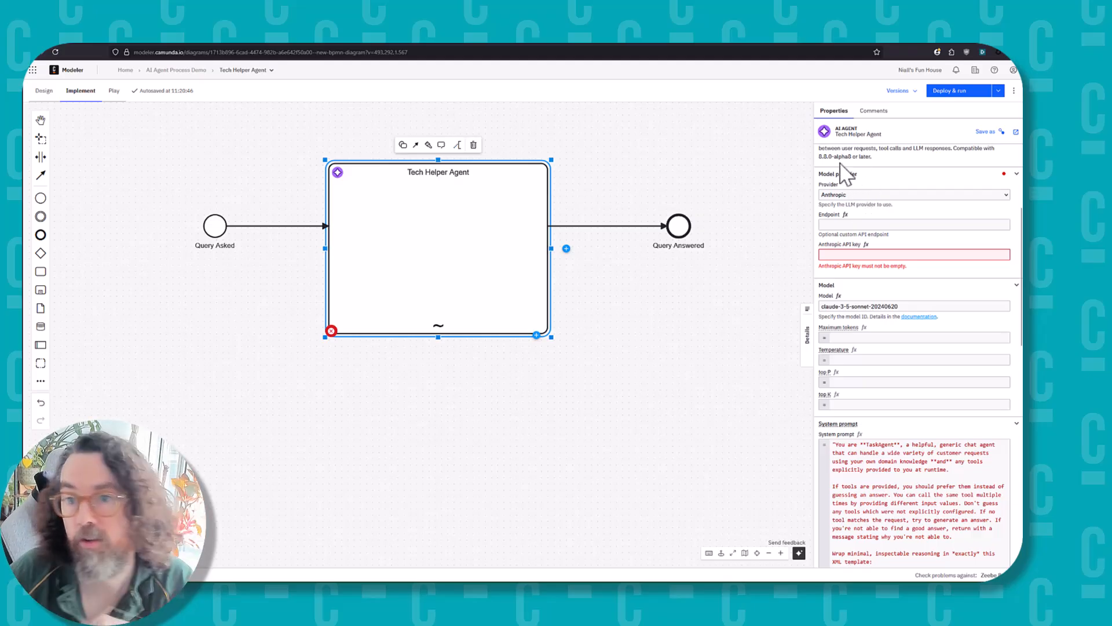
left_click(847, 195)
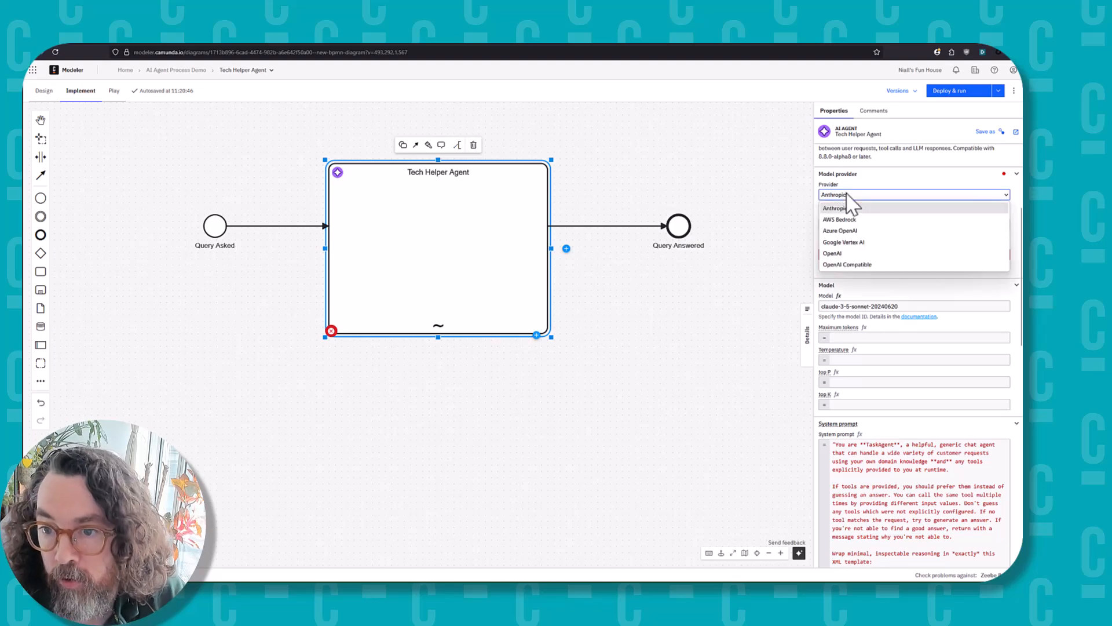
left_click(853, 220)
scroll(898, 191, "up", 2)
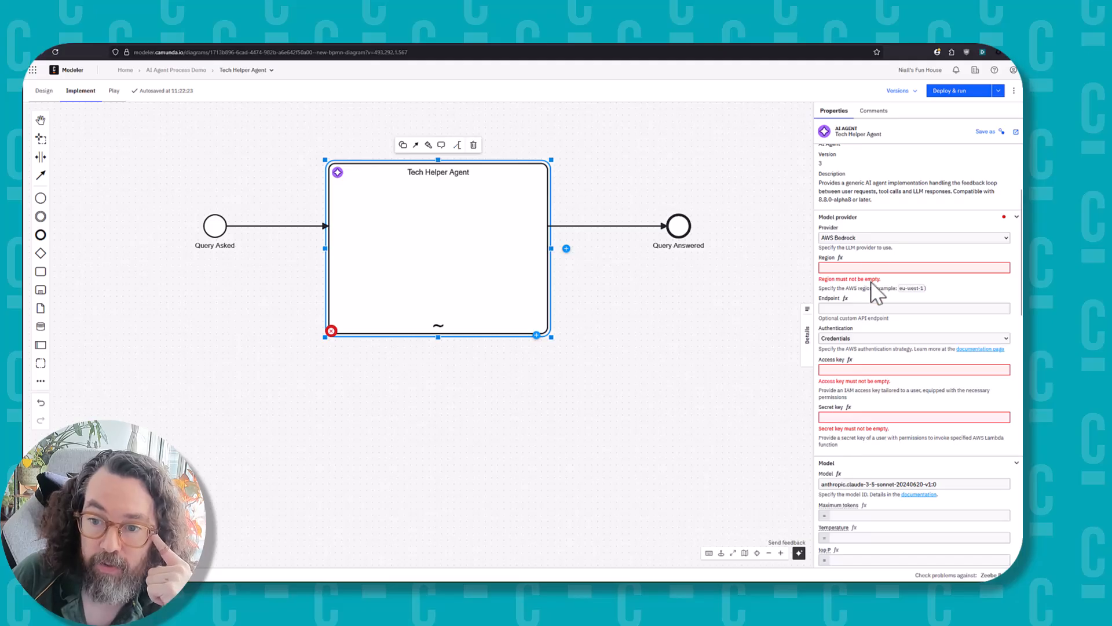
scroll(884, 255, "down", 3)
scroll(890, 282, "up", 3)
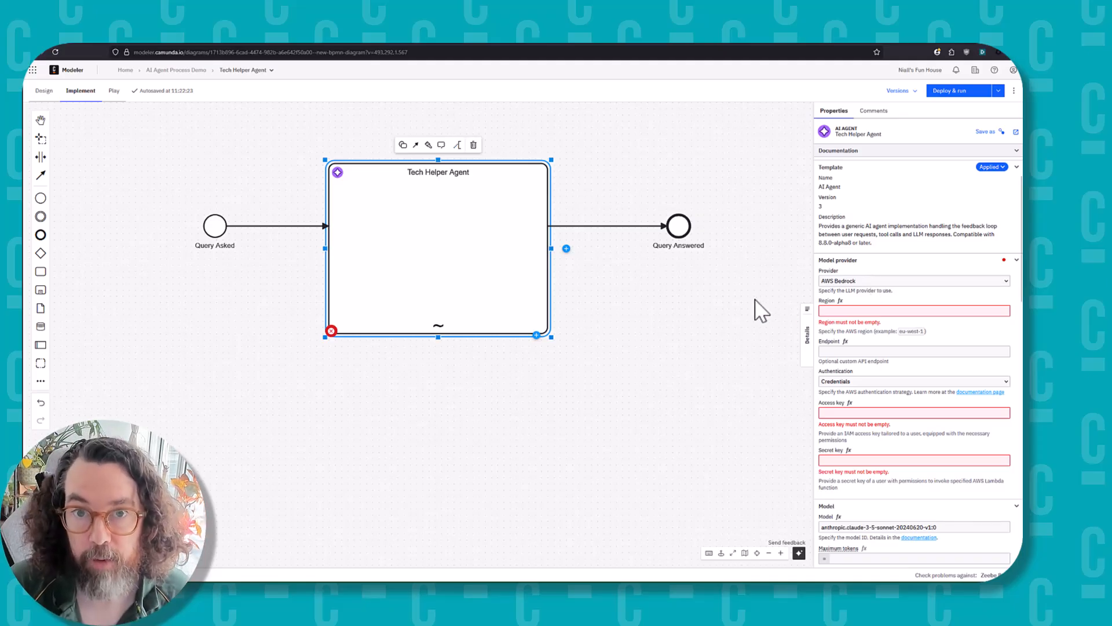
left_click(857, 281)
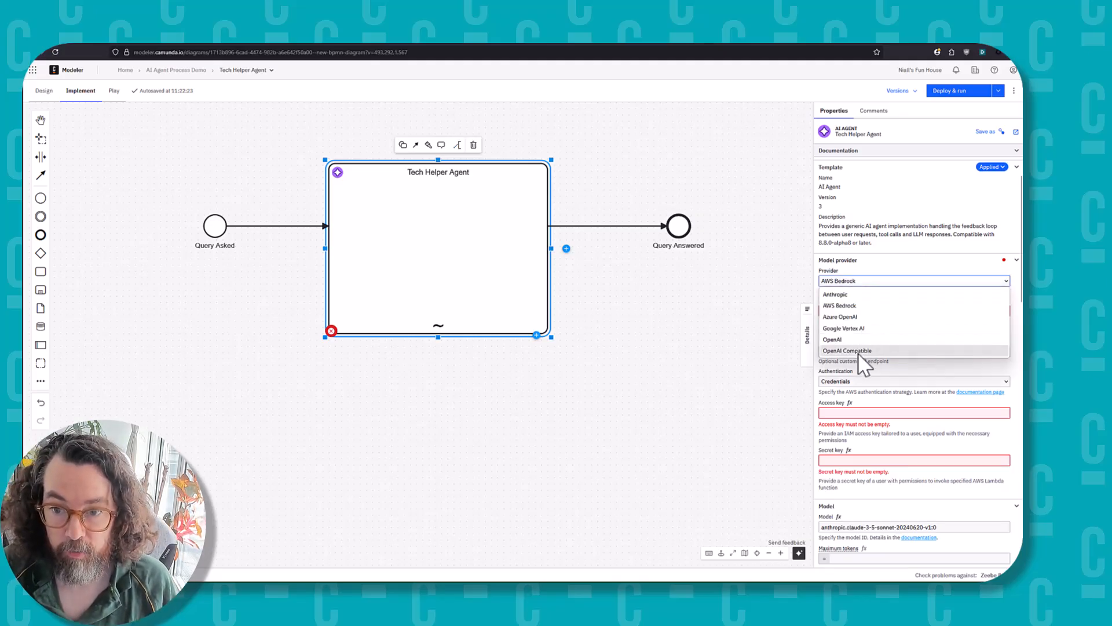
left_click(862, 306)
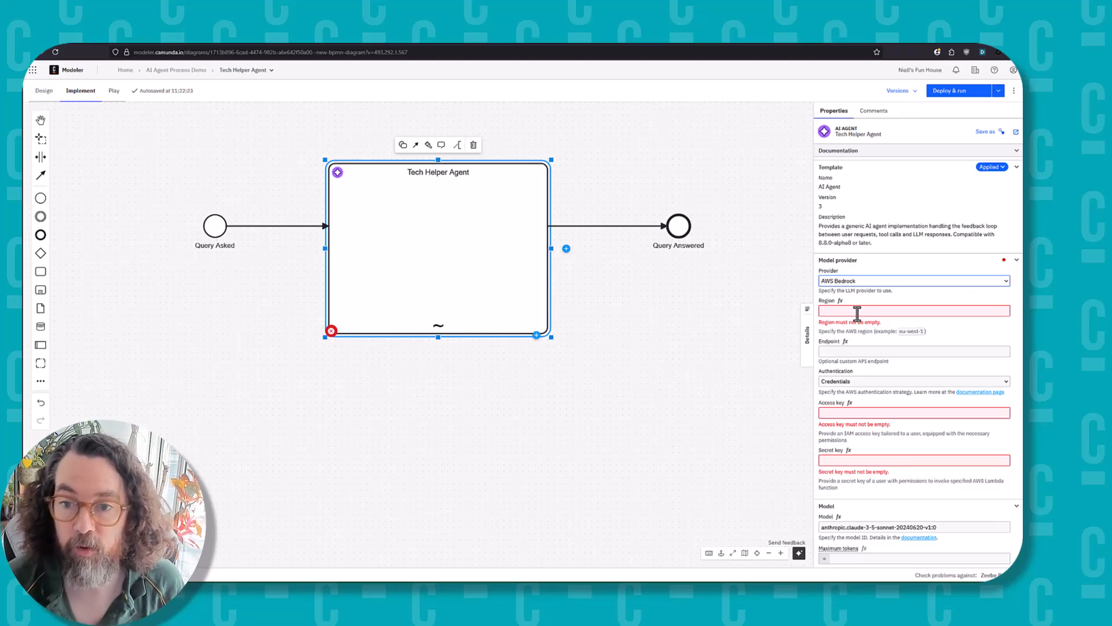
Set the AWS Bedrock region of the Tech Helper Agent to {{secrets.AWS_REGION}}.
left_click(857, 312)
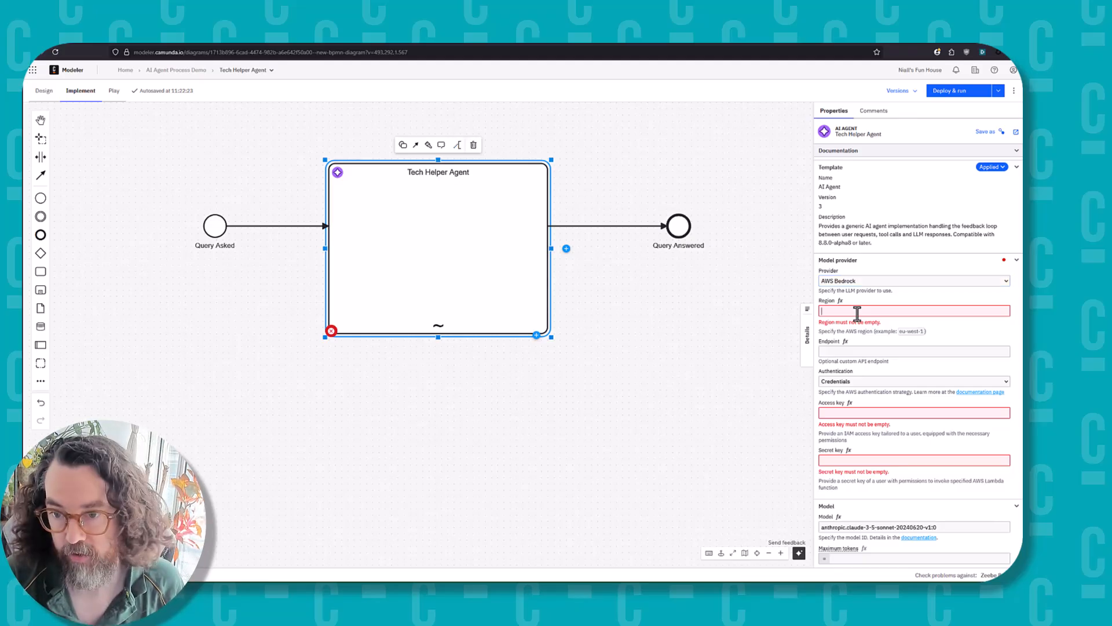
key("super+v")
scroll(905, 400, "down", 2)
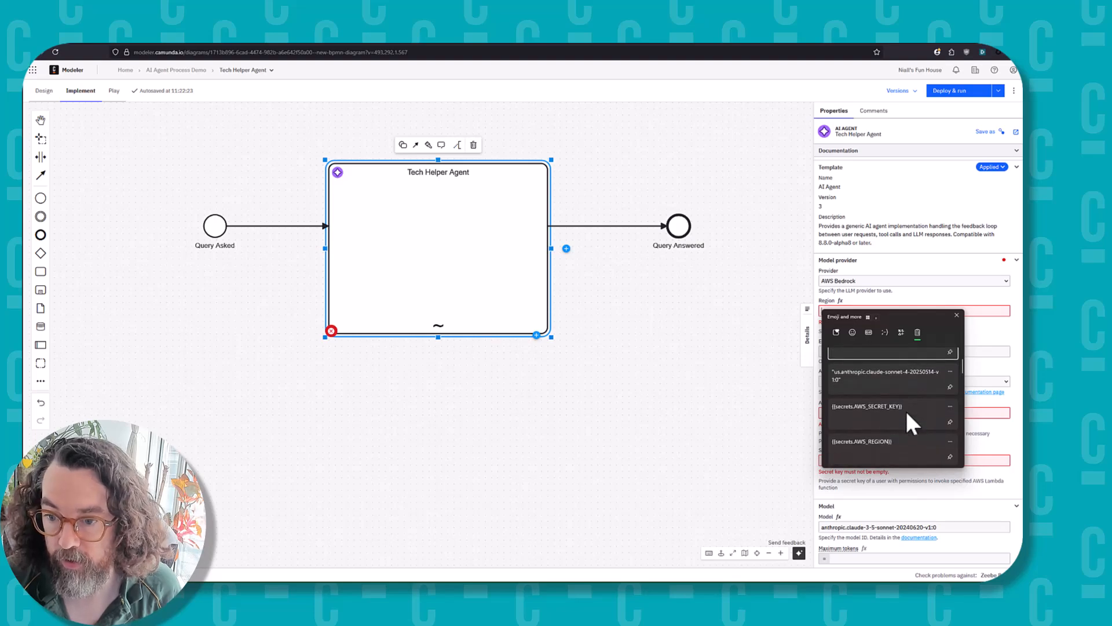
left_click(892, 447)
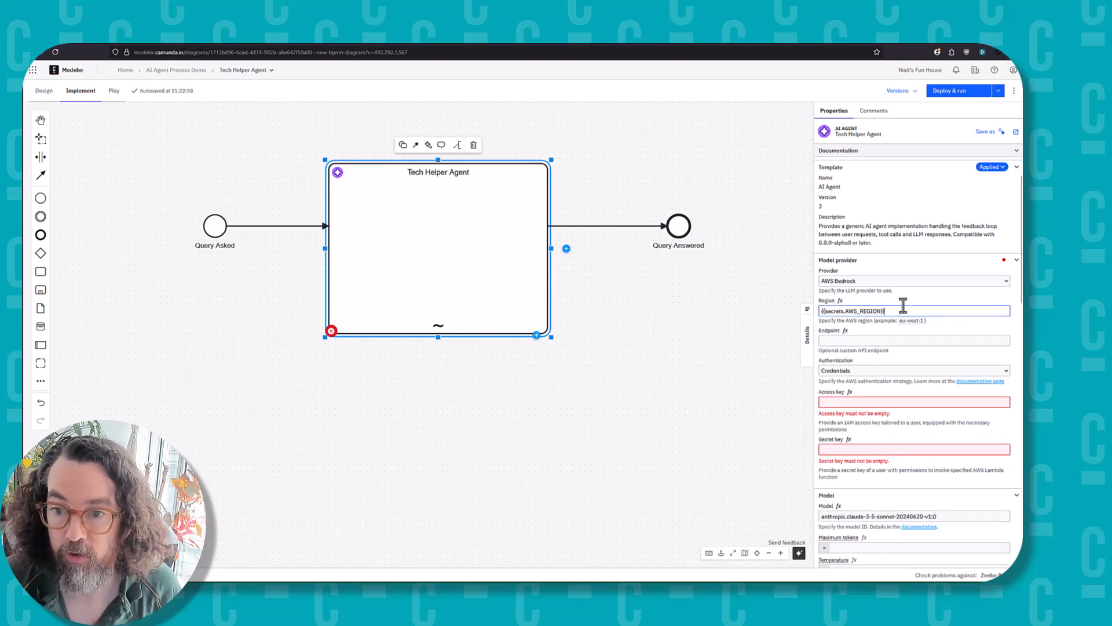
double_click(866, 311)
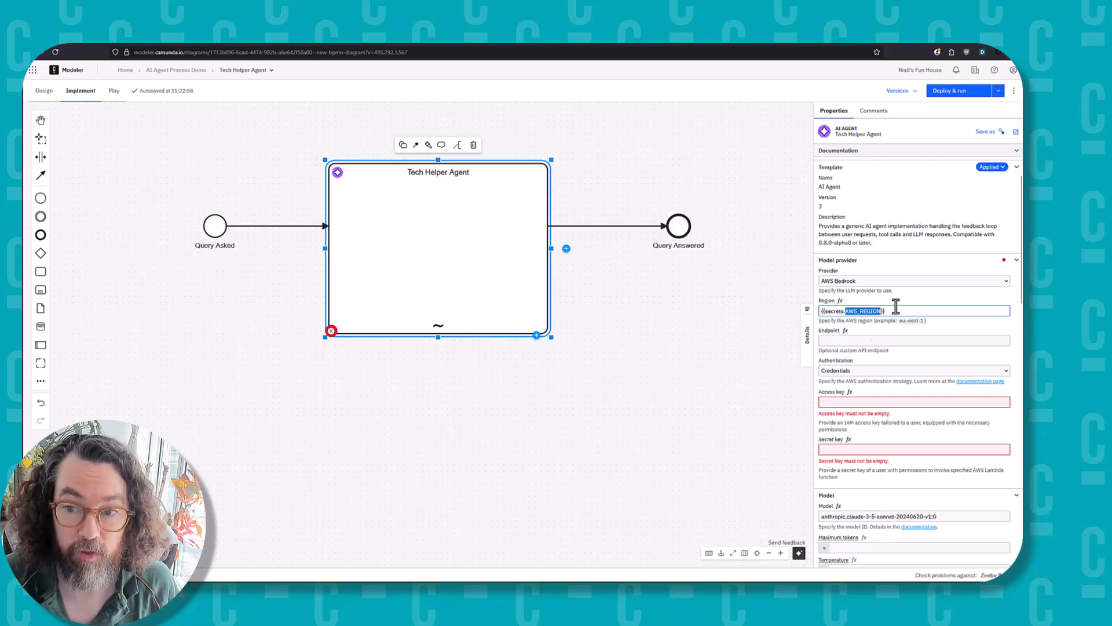
Set the access key to {{secrets.AWS_ACCESS_KEY}} and the secret key to {{secrets.AWS_SECRET_KEY}}.
left_click(865, 402)
key("super+v")
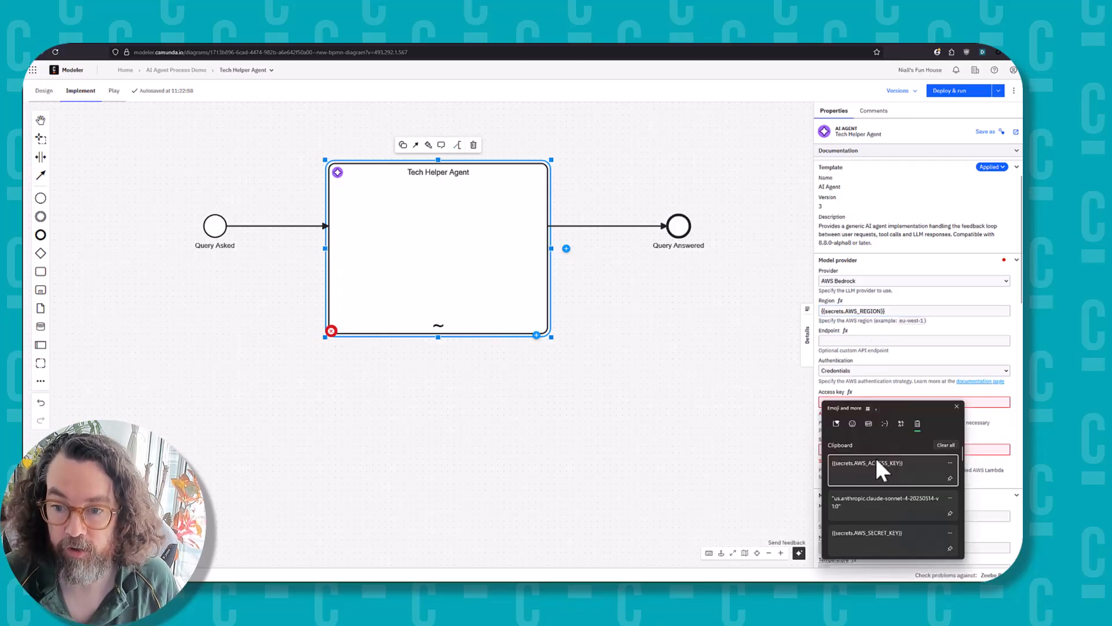
left_click(893, 476)
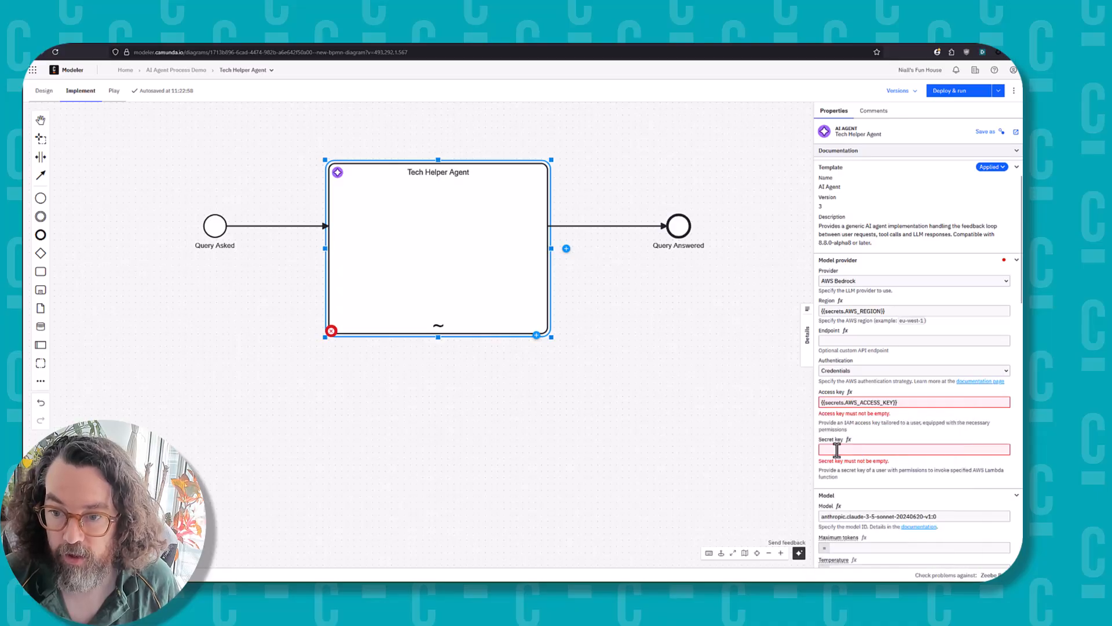
left_click(856, 450)
key("super+v")
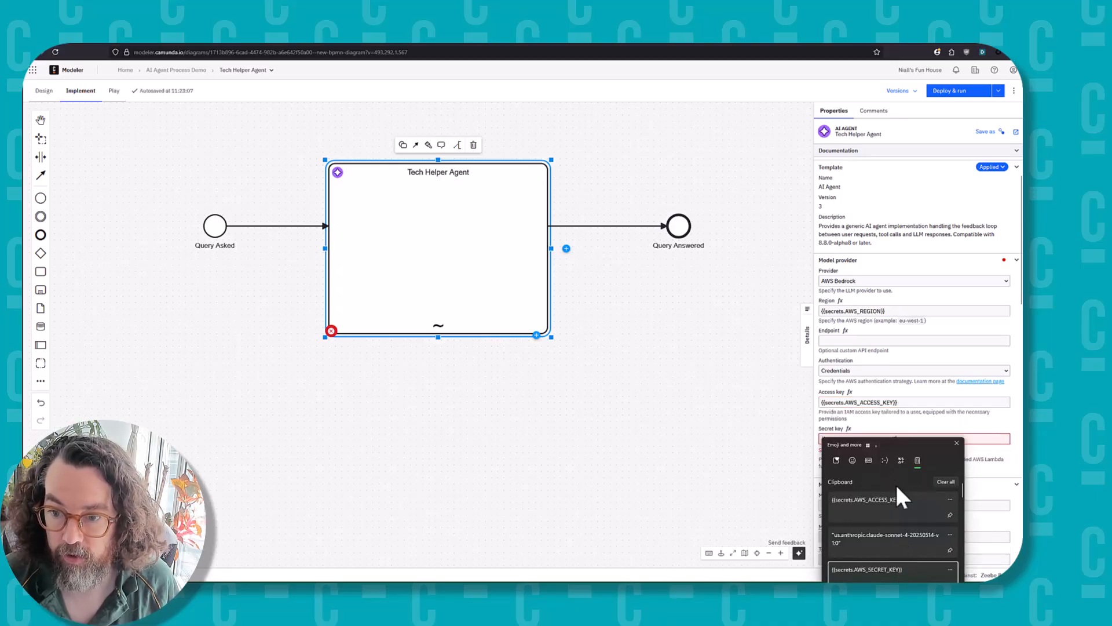
left_click(899, 571)
Replace the model ID with the FEEL expression "us.anthropic.claude-sonnet-4-20250514-v1:0".
scroll(889, 400, "down", 3)
left_click_drag(949, 412, 822, 406)
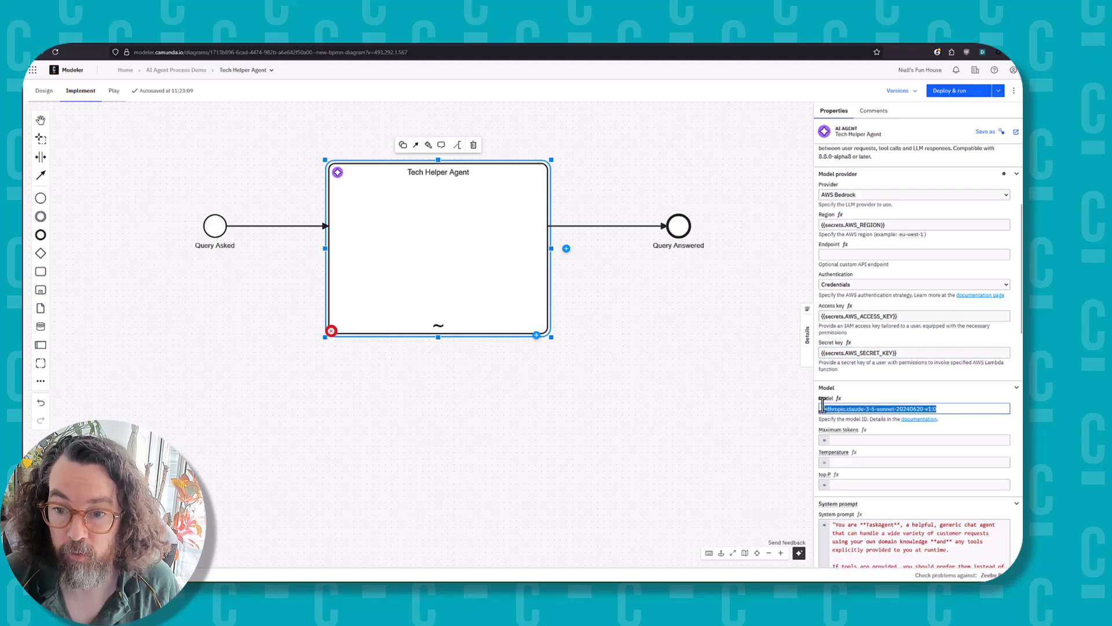
key("BackSpace")
key("super+v")
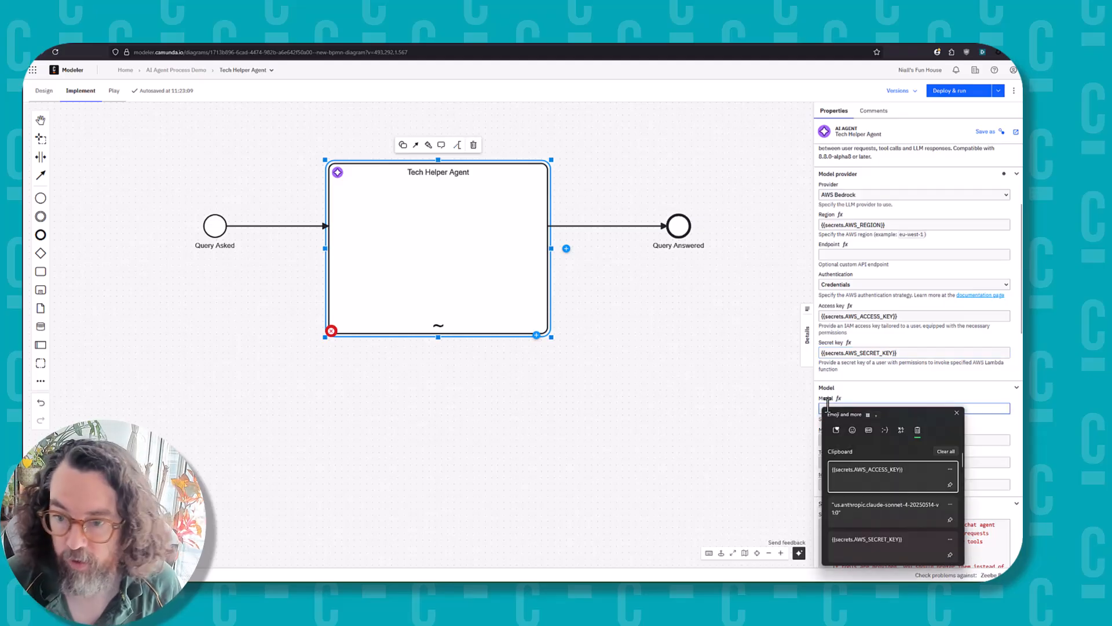
left_click(889, 510)
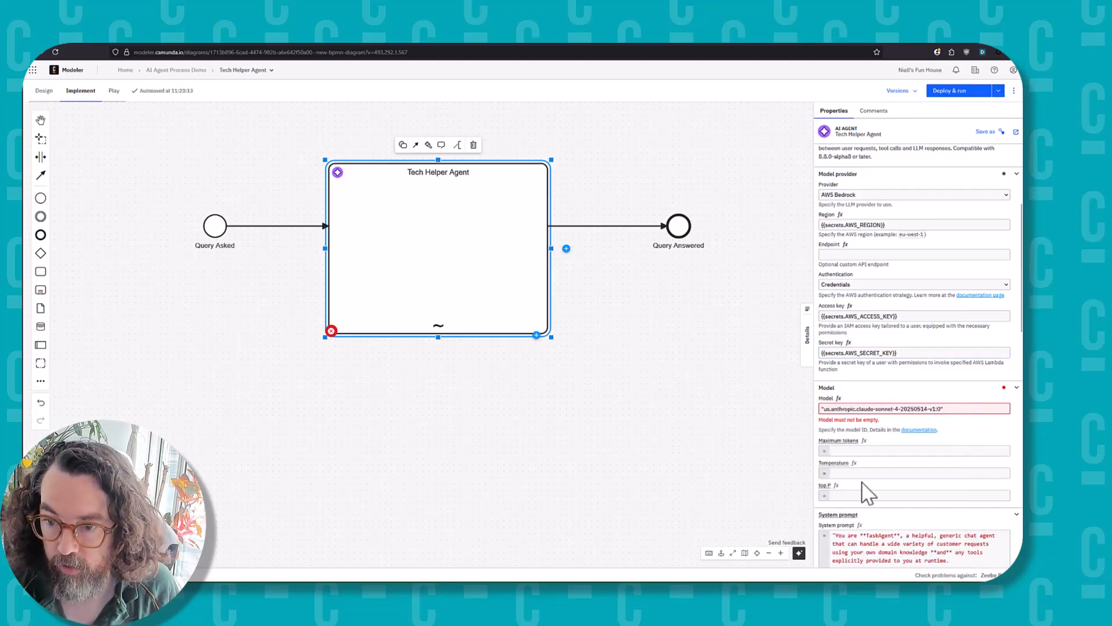
left_click(839, 399)
scroll(879, 380, "up", 3)
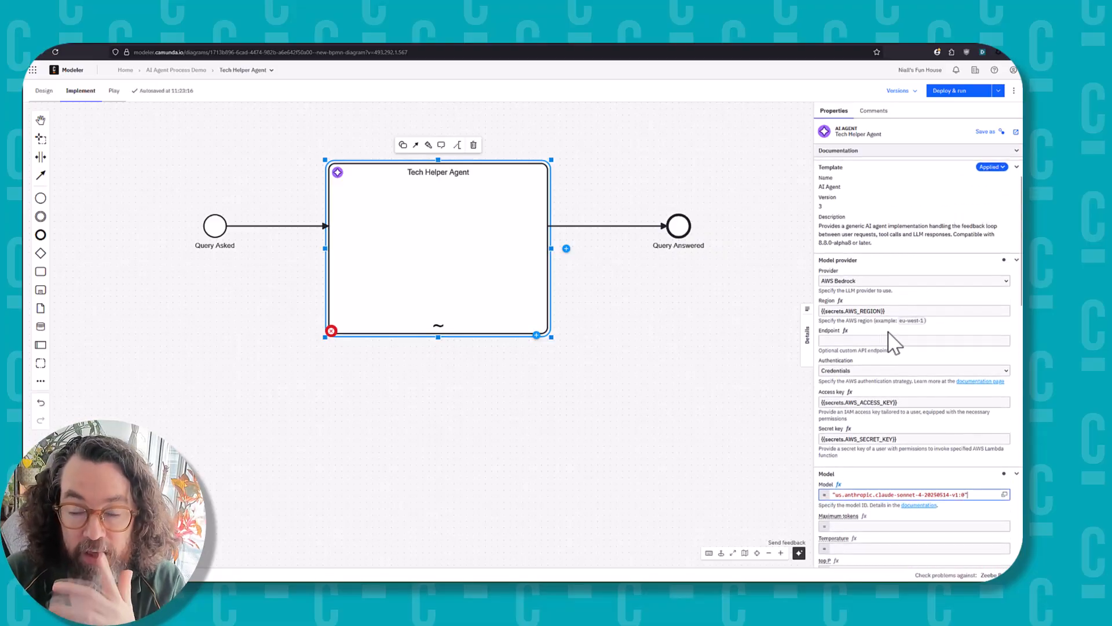
Review the default system prompt and set the agent's user prompt to the variable request.
scroll(895, 343, "down", 10)
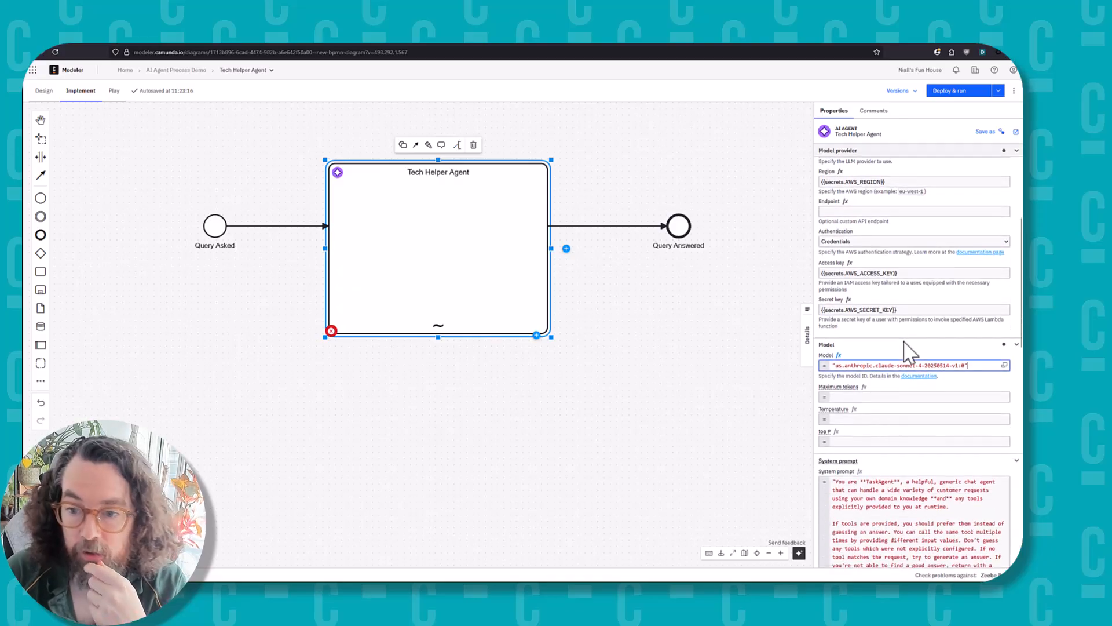
left_click_drag(864, 327, 891, 368)
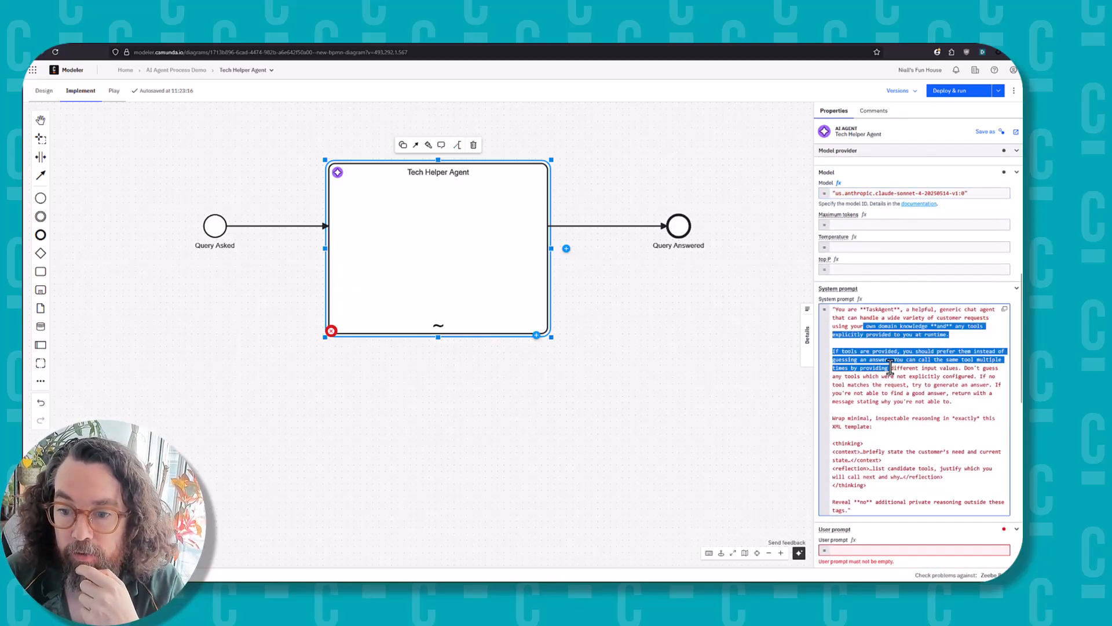
left_click(855, 330)
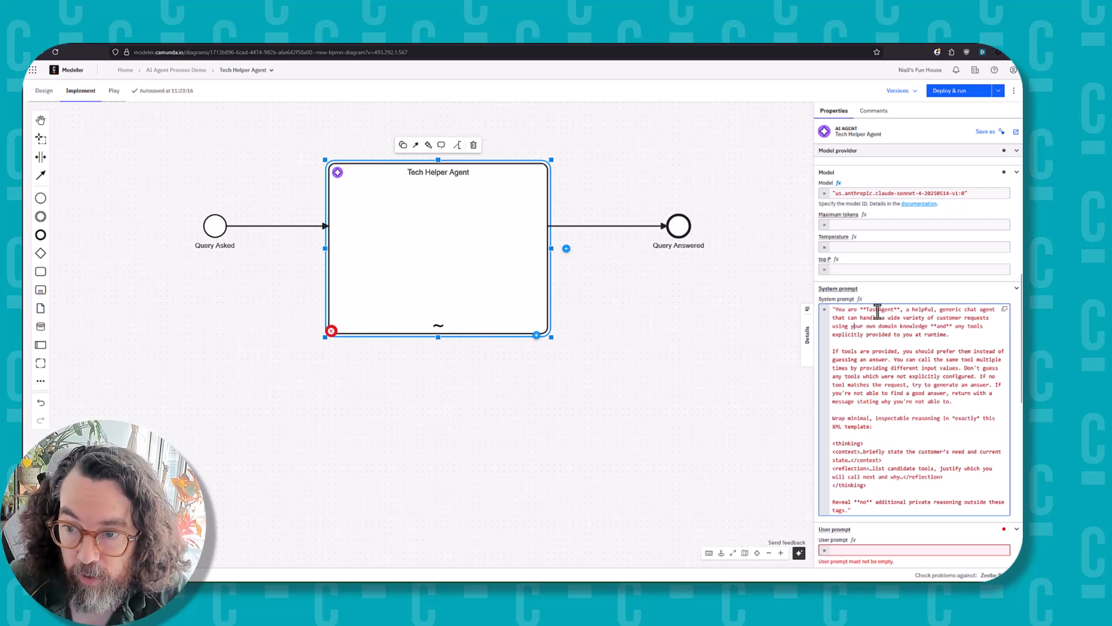
scroll(898, 347, "down", 2)
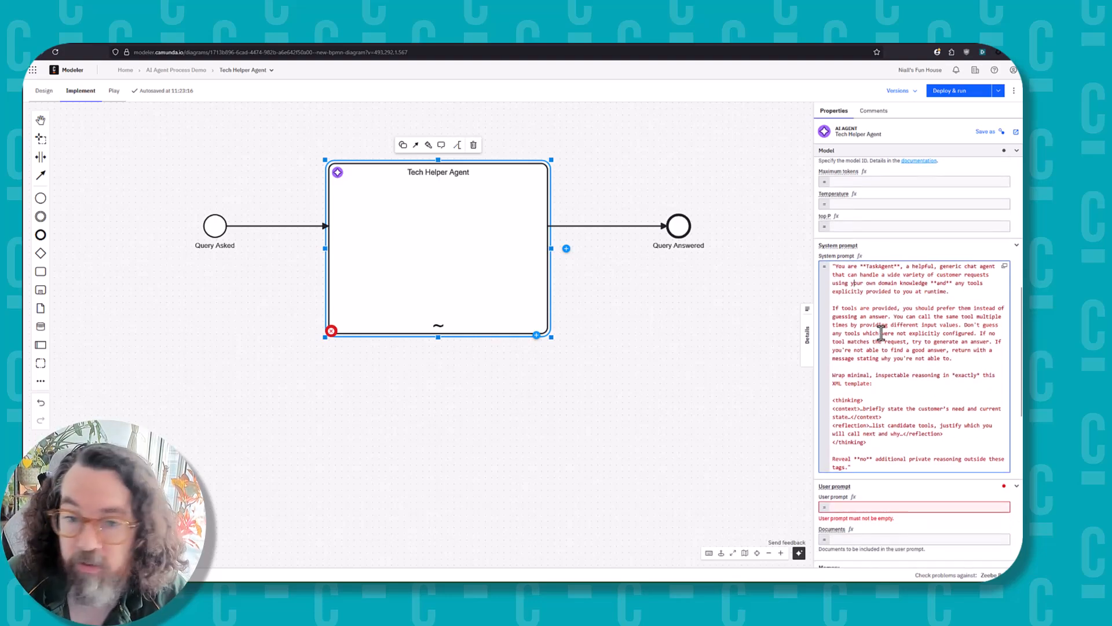
scroll(888, 342, "down", 4)
left_click(874, 377)
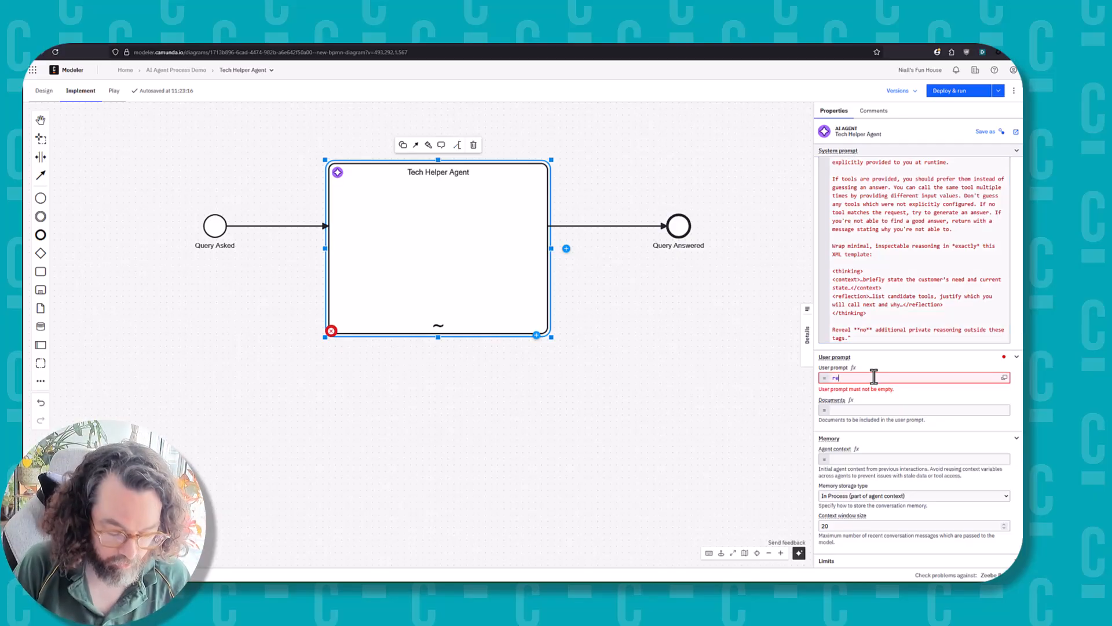
Include the assistant message and the agent context in the agent's response, and check the result variable setting.
scroll(878, 374, "down", 2)
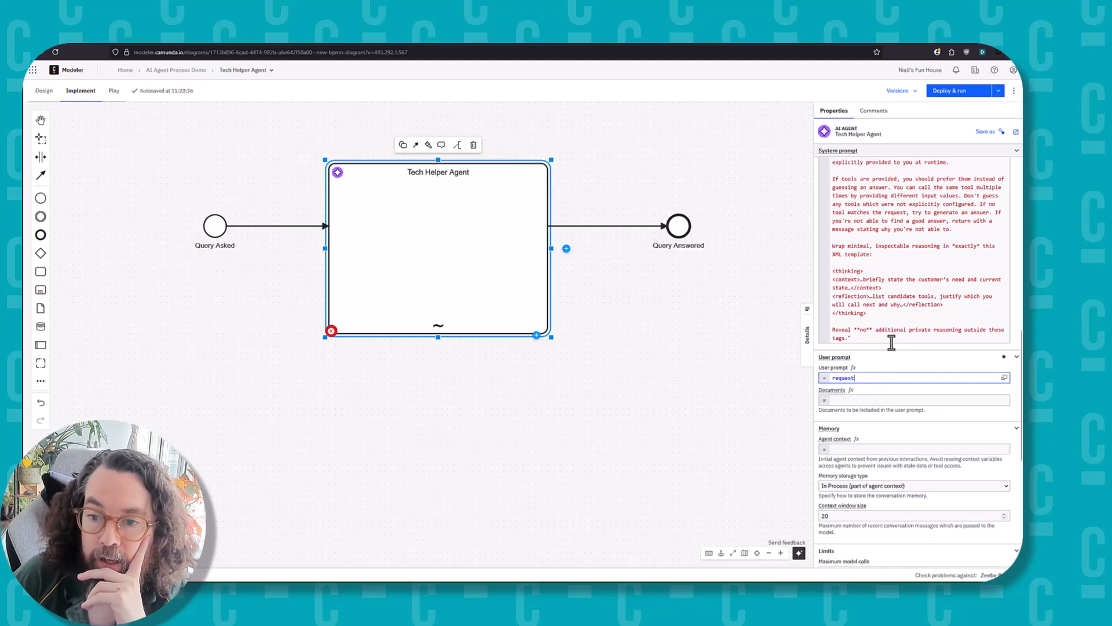
scroll(902, 407, "down", 7)
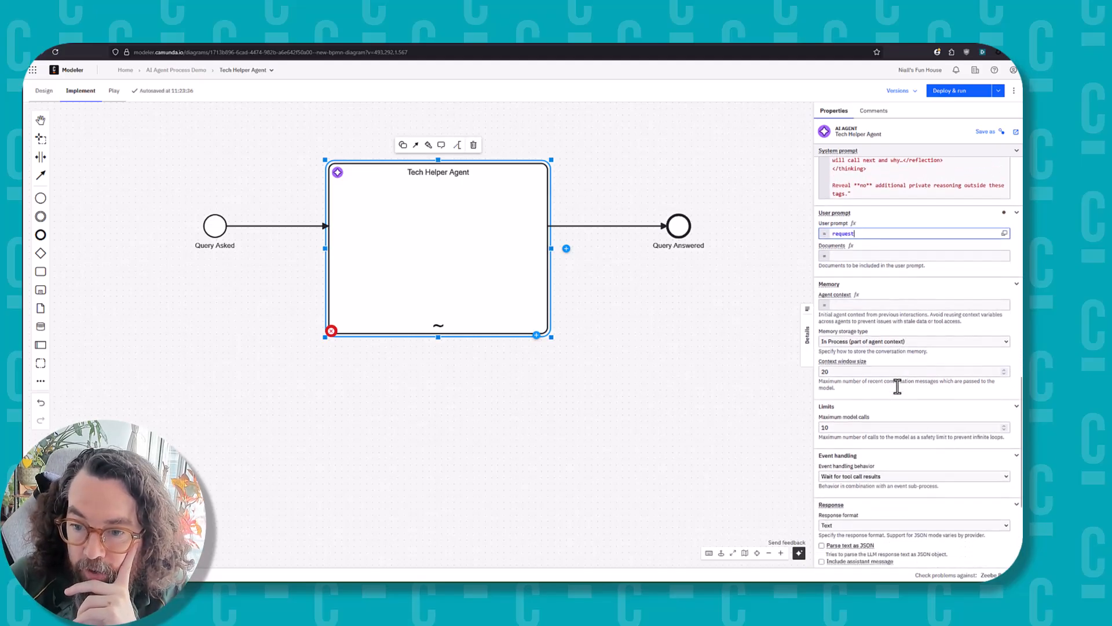
scroll(910, 396, "down", 2)
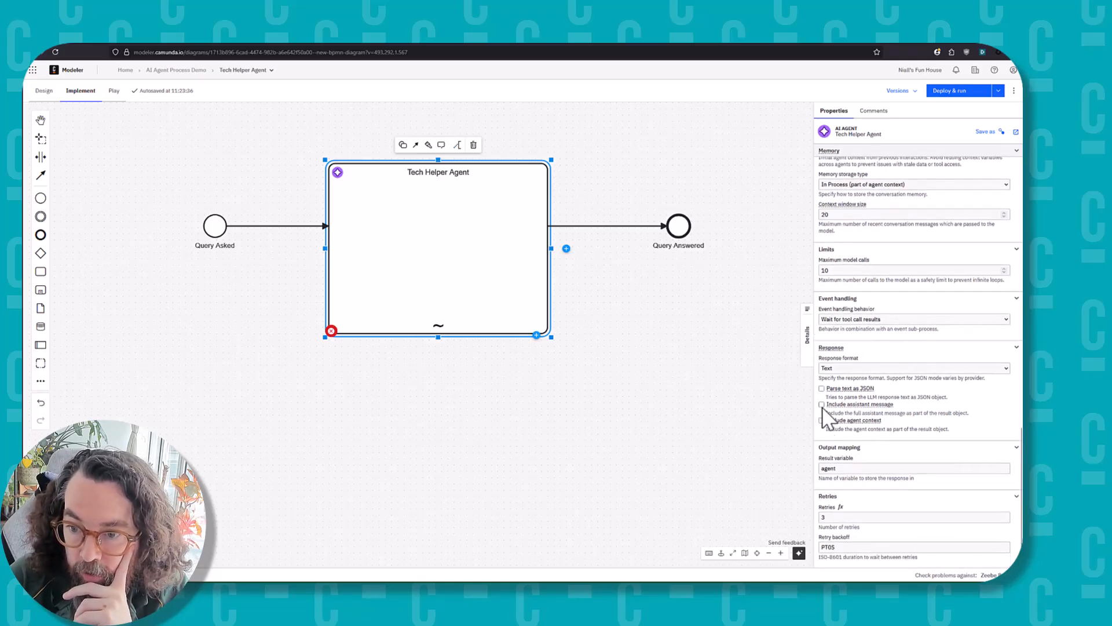
left_click(822, 404)
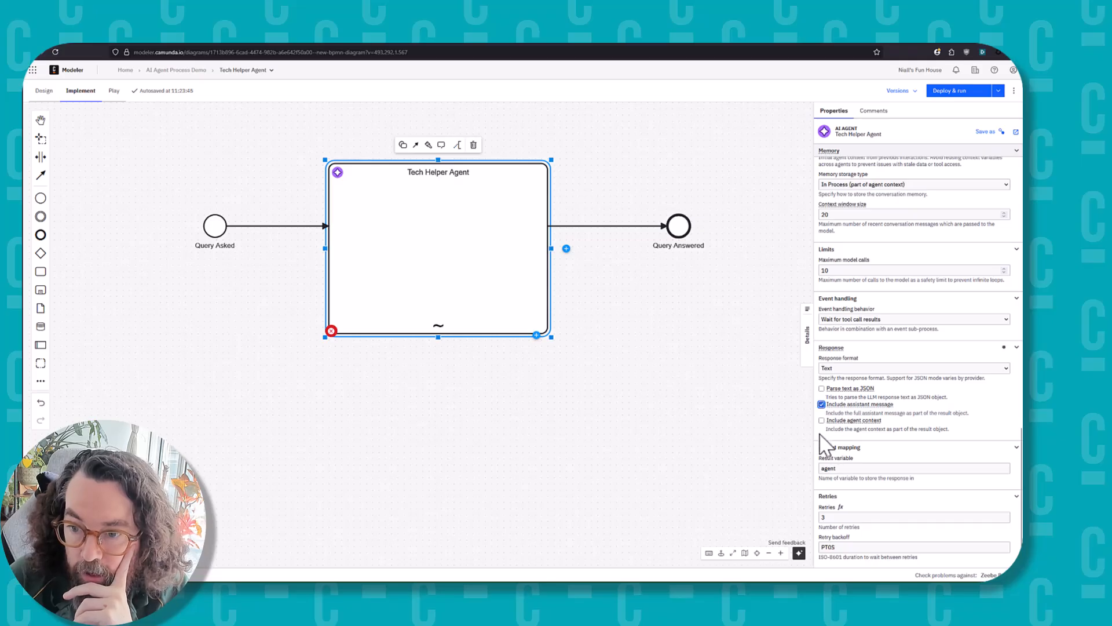
left_click(822, 421)
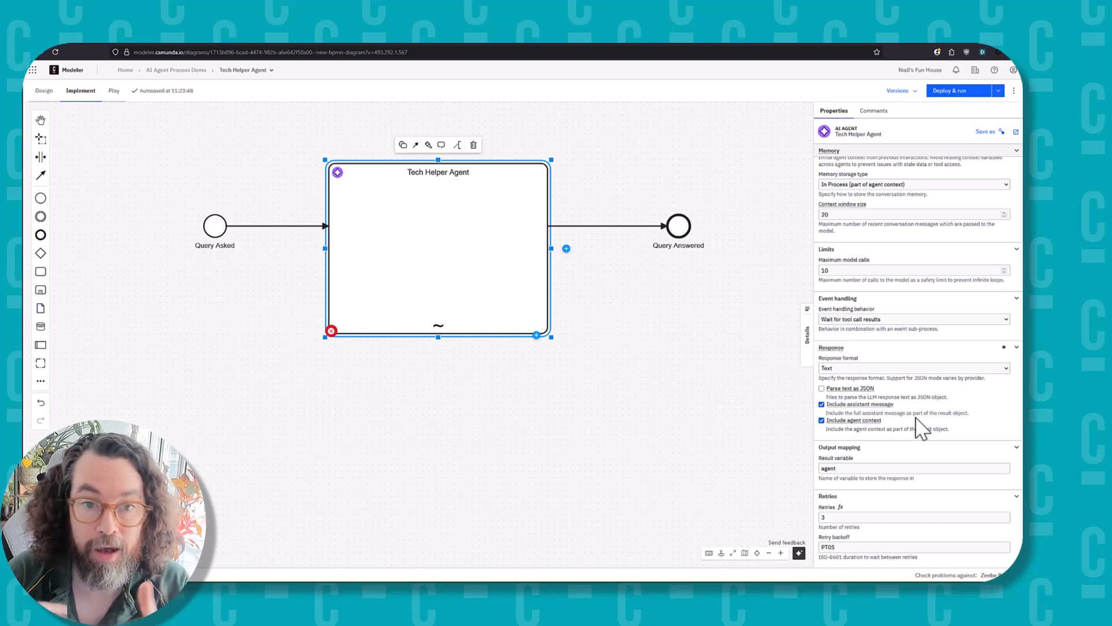
scroll(904, 415, "down", 1)
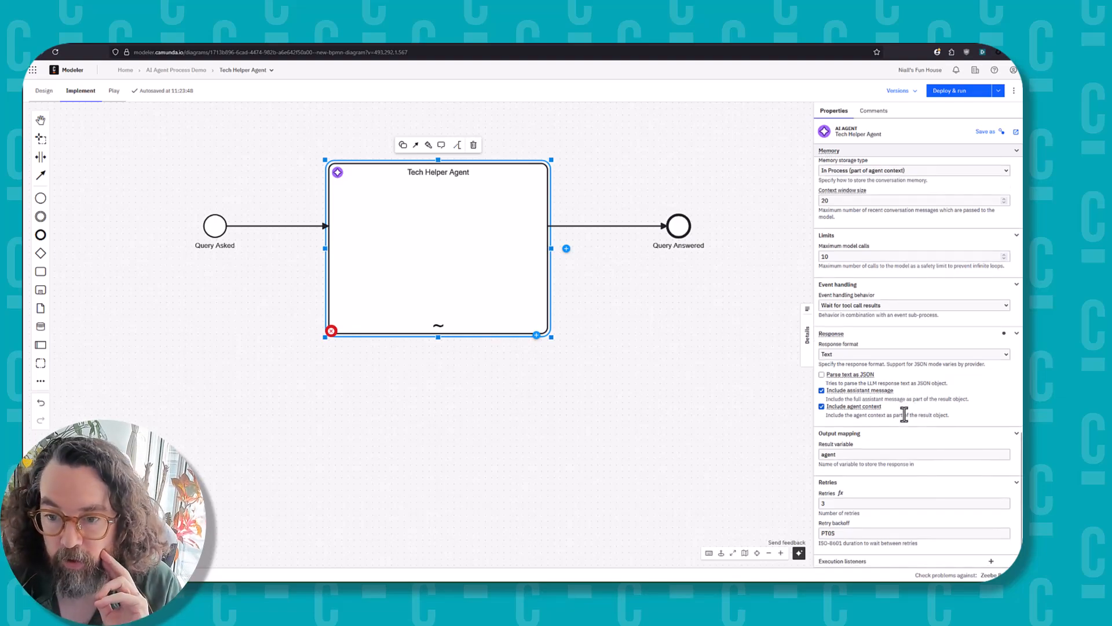
left_click(853, 455)
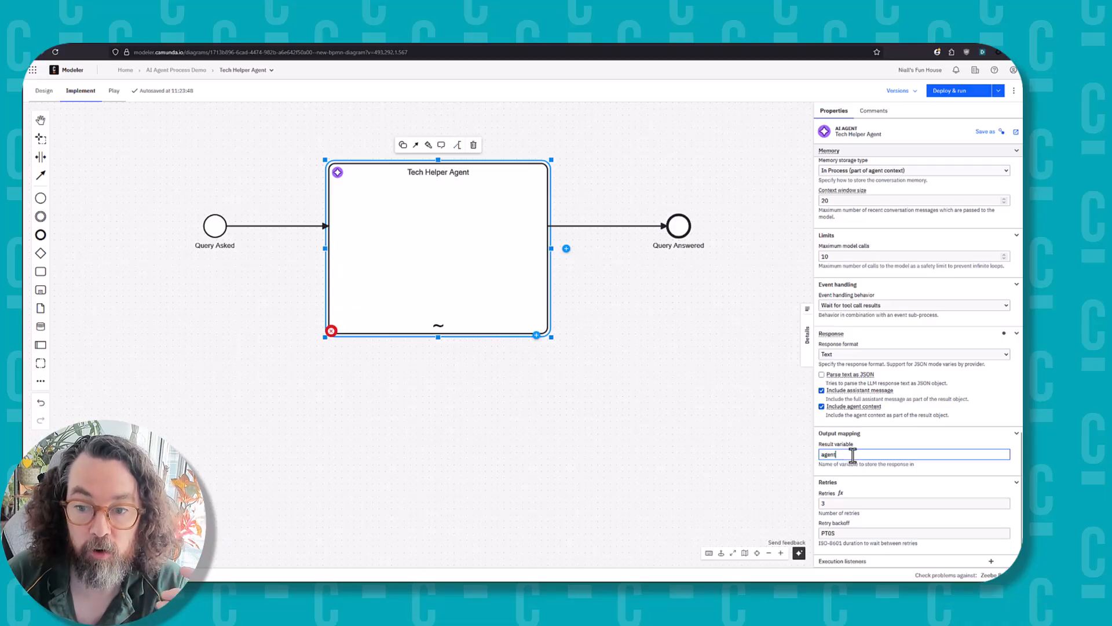
scroll(846, 380, "up", 10)
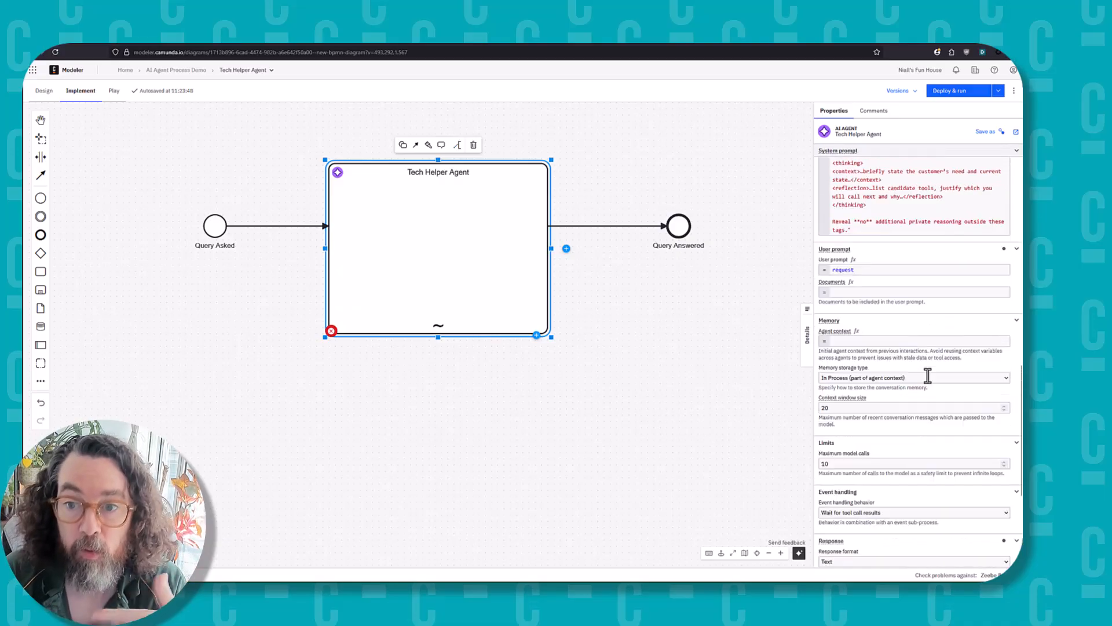
scroll(929, 373, "up", 5)
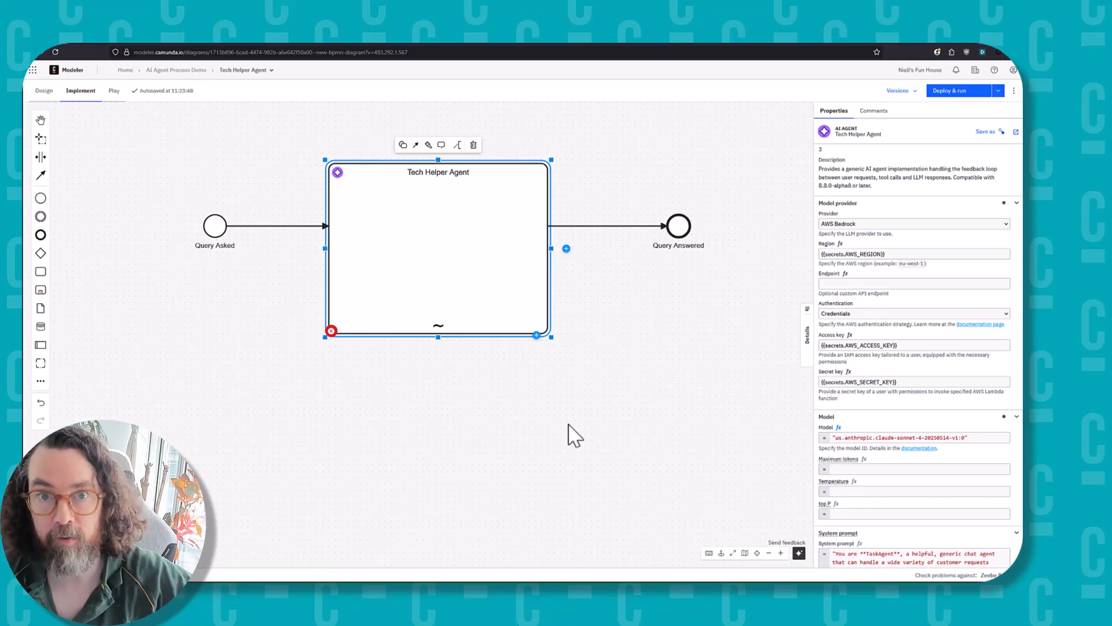
left_click(527, 465)
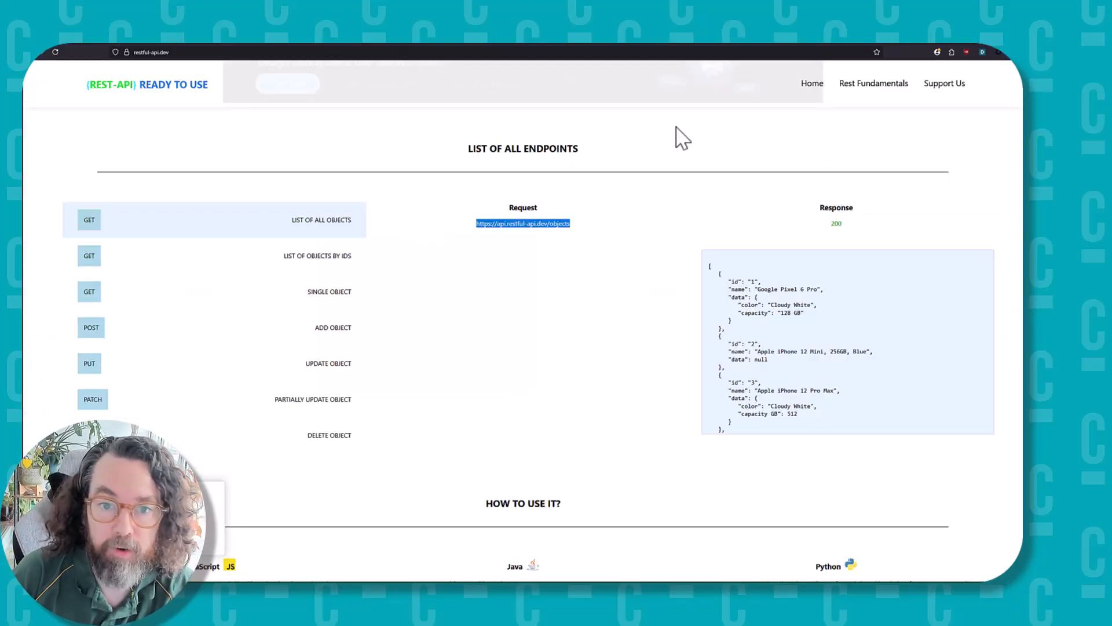
left_click(513, 252)
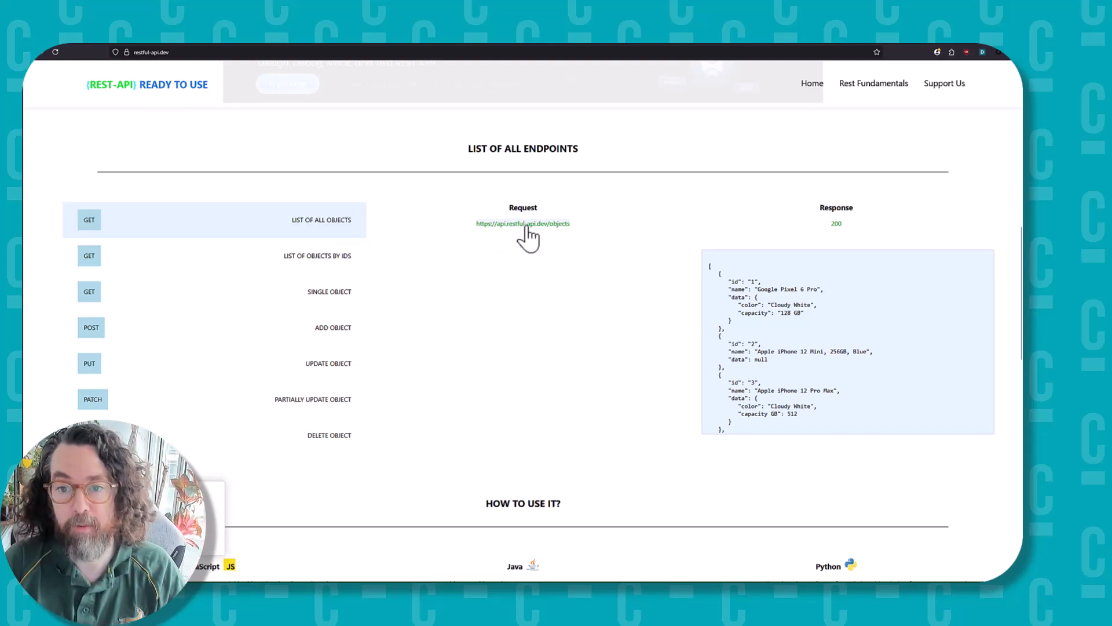
scroll(845, 342, "down", 3)
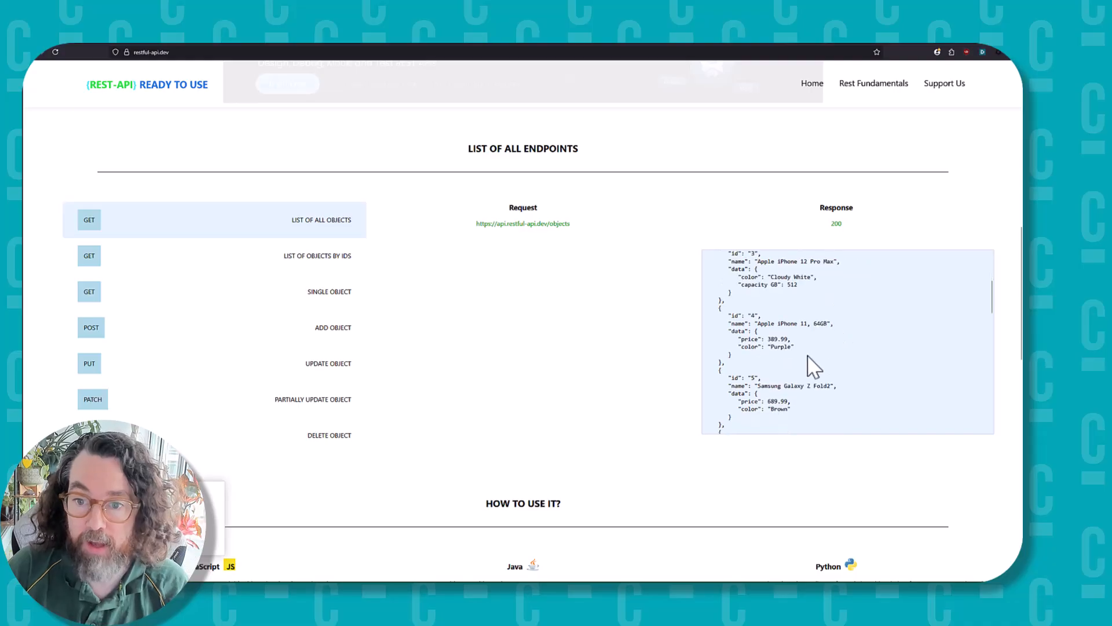
scroll(774, 317, "down", 10)
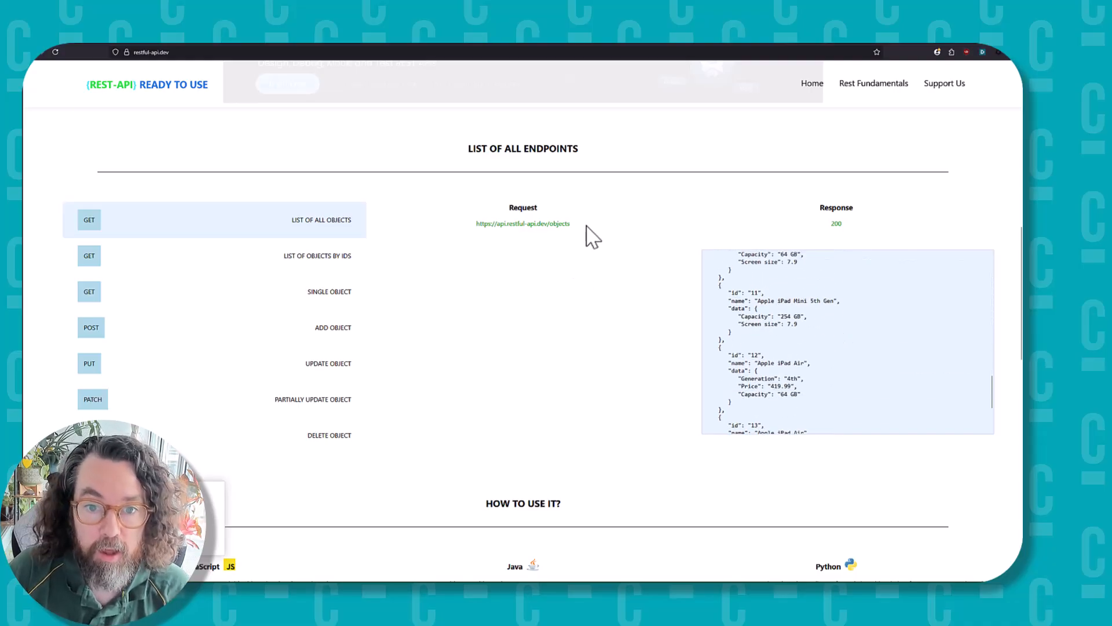
left_click_drag(586, 226, 471, 228)
key("ctrl+c")
left_click(625, 281)
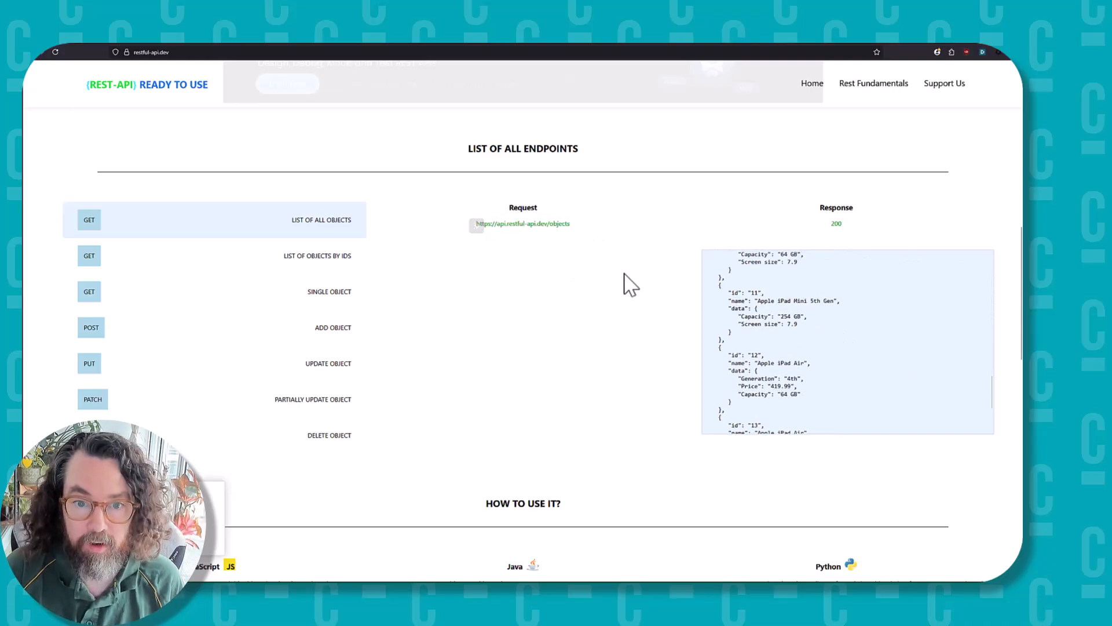
Switch back to Camunda Modeler, add a task inside the Tech Helper Agent sub-process and change it to a REST Outbound Connector.
left_click(116, 36)
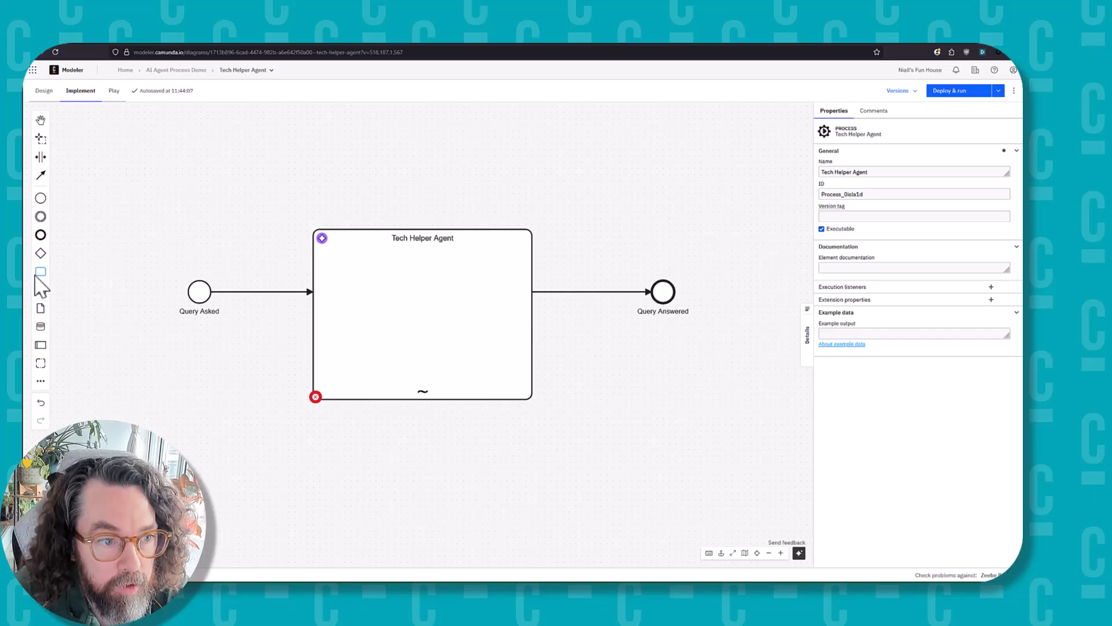
left_click_drag(40, 272, 365, 293)
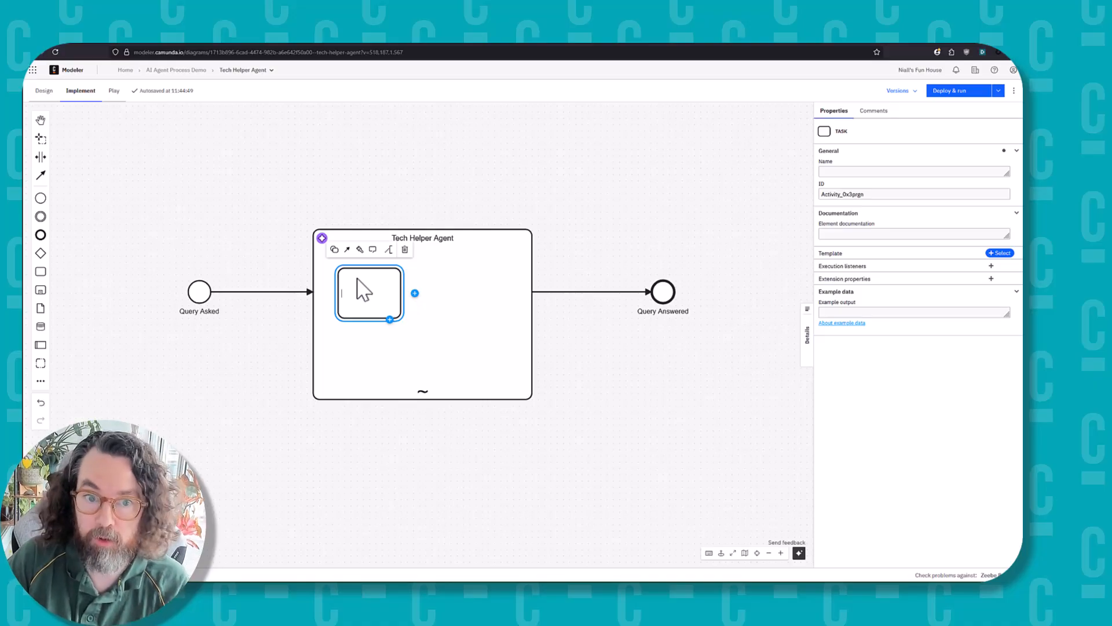
left_click(334, 250)
type("res")
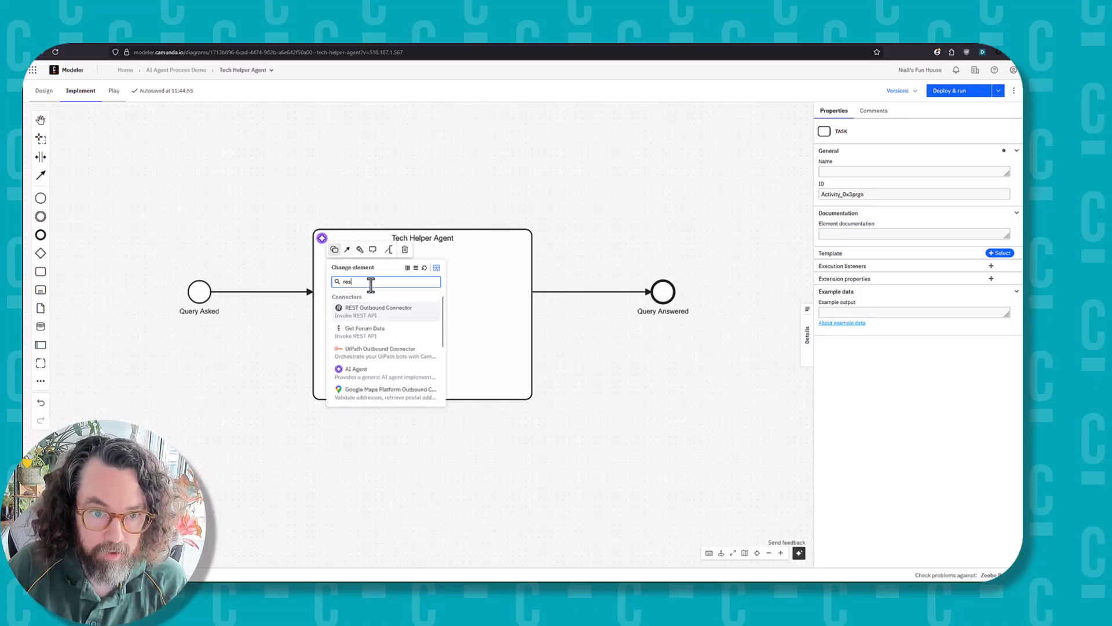
scroll(389, 347, "down", 5)
scroll(390, 353, "up", 5)
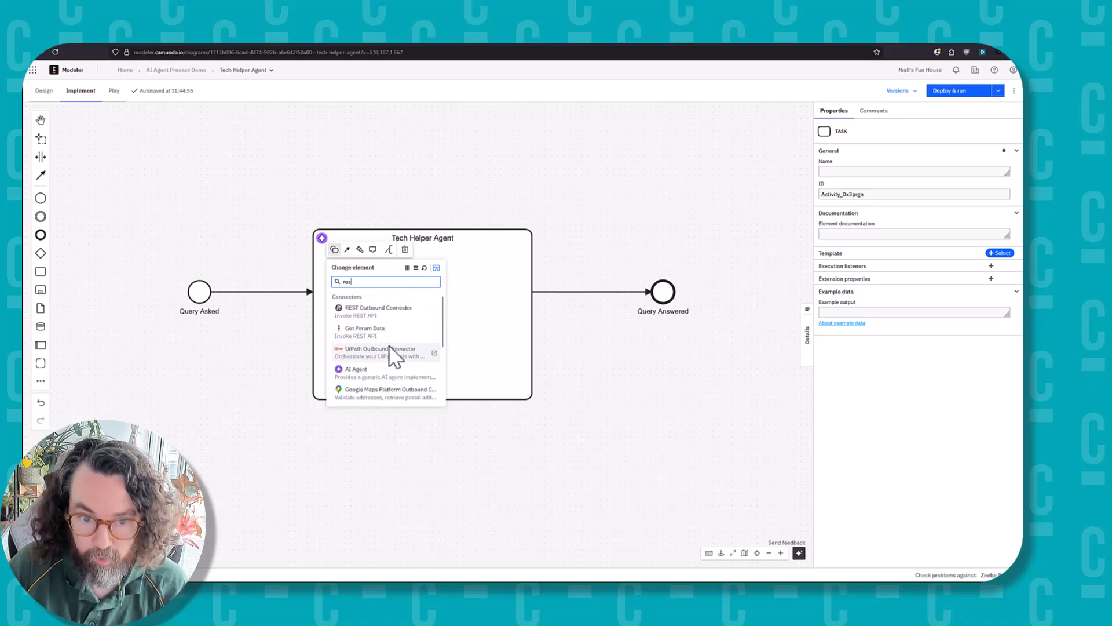
left_click(383, 317)
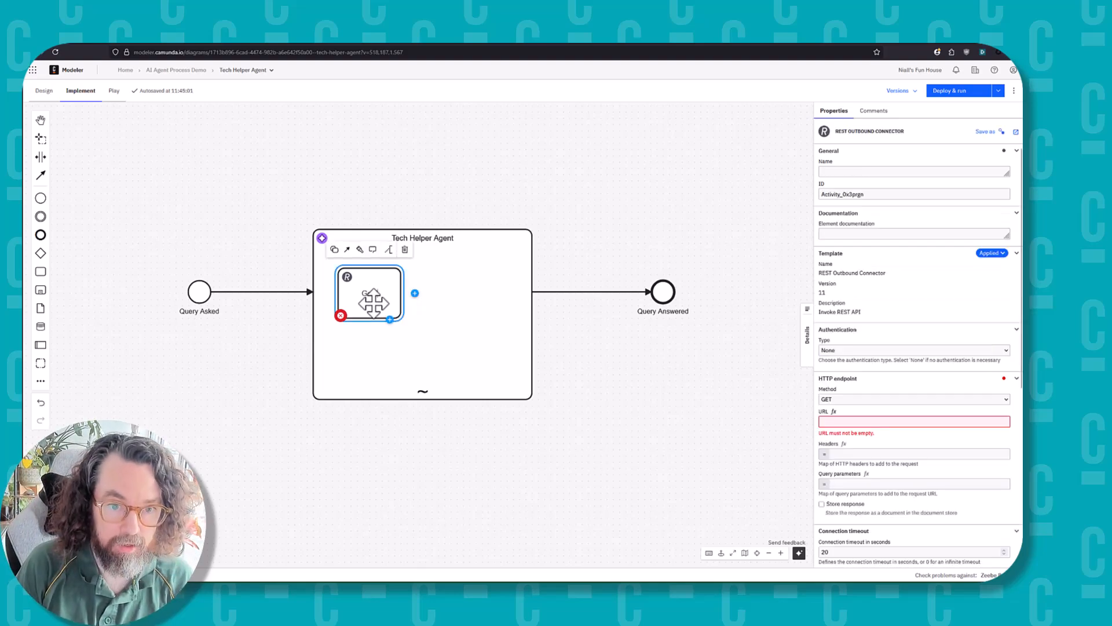
Name the new REST connector task inside the sub-process "Get list of Tech Stuff".
type("et list of Tech ")
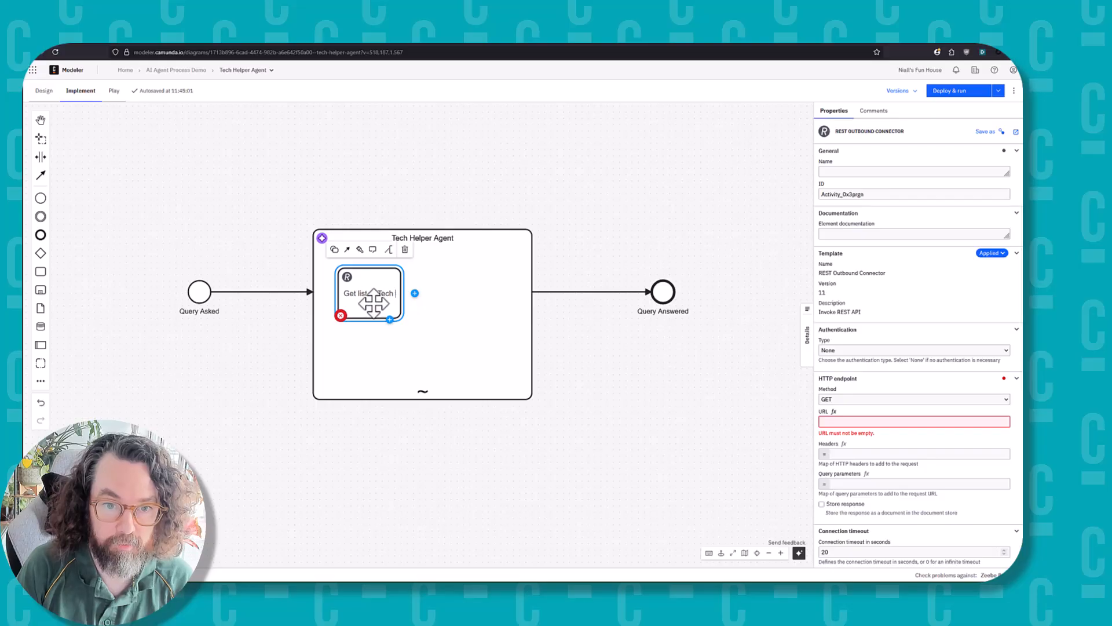
type("Stuff")
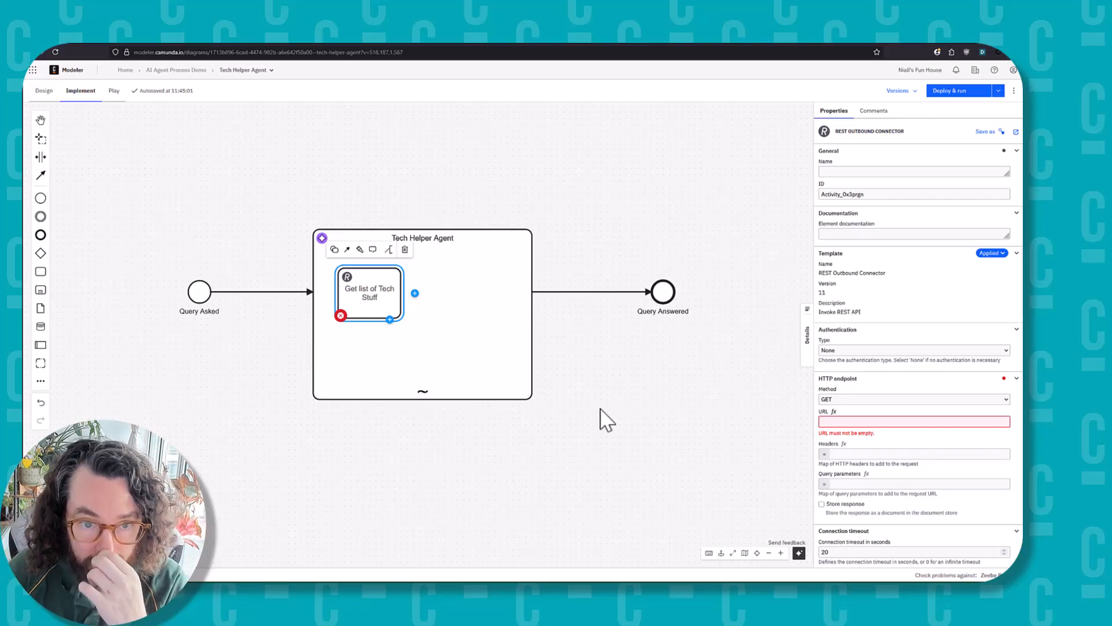
left_click(598, 417)
Set the element documentation of the Get list of Tech Stuff task to "This tool is used to get the list of all available tech stuff".
left_click(336, 280)
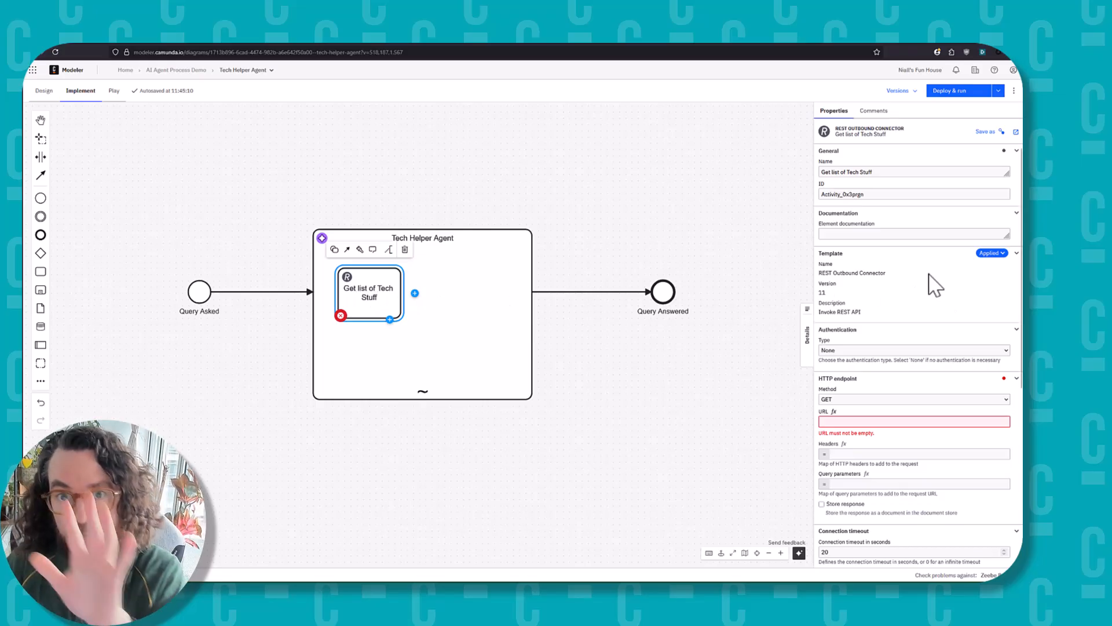
left_click(869, 231)
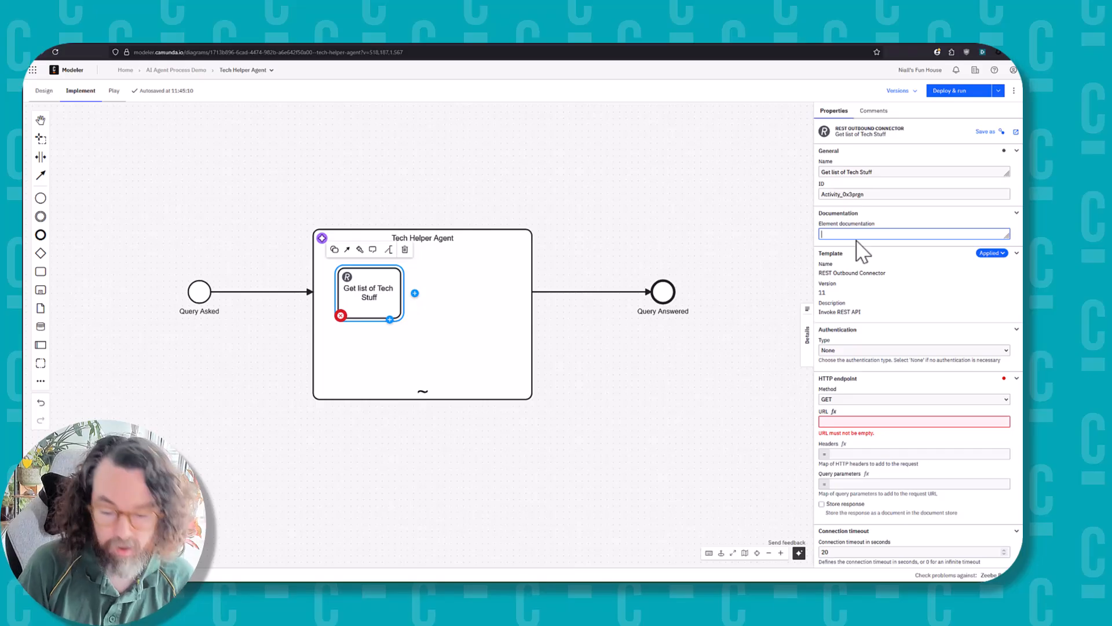
type("This tool i")
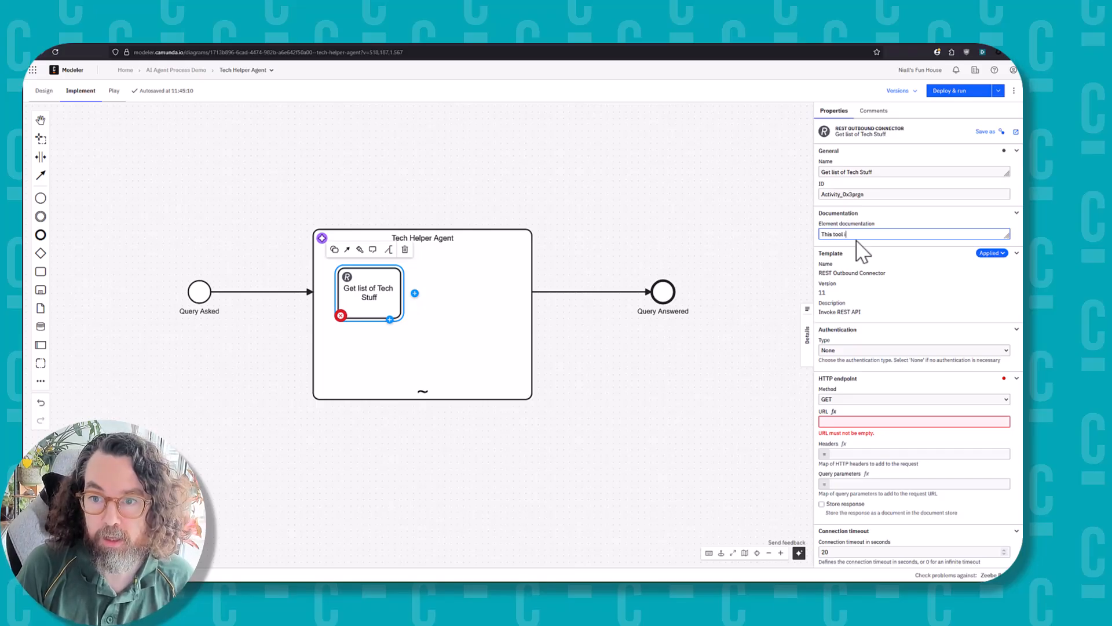
type("s used to get the ")
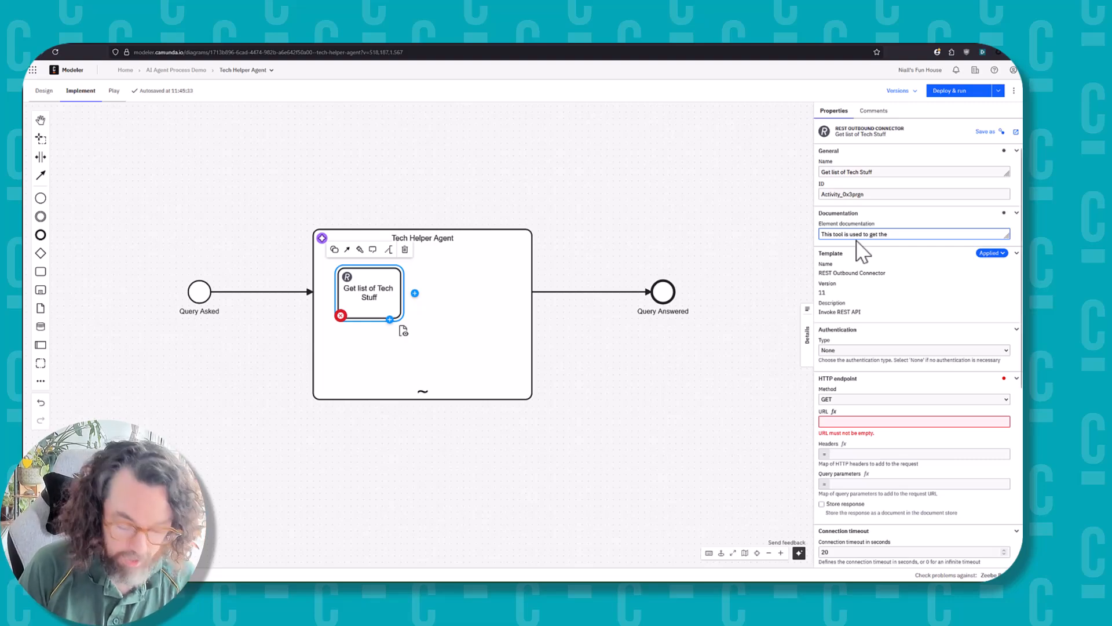
type("list of all a")
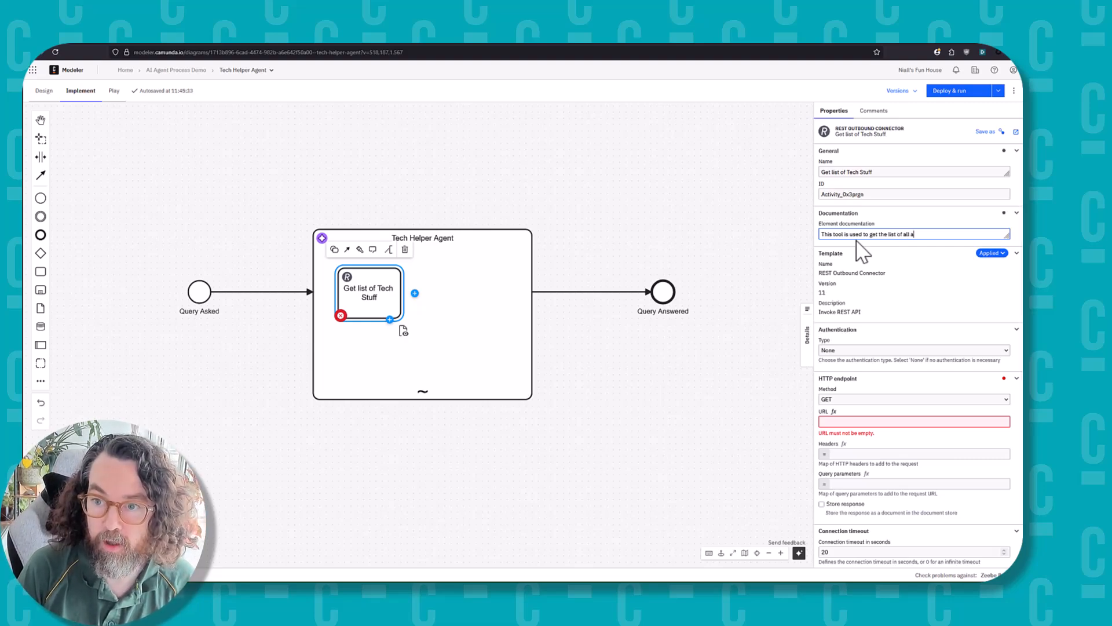
type("vailable te")
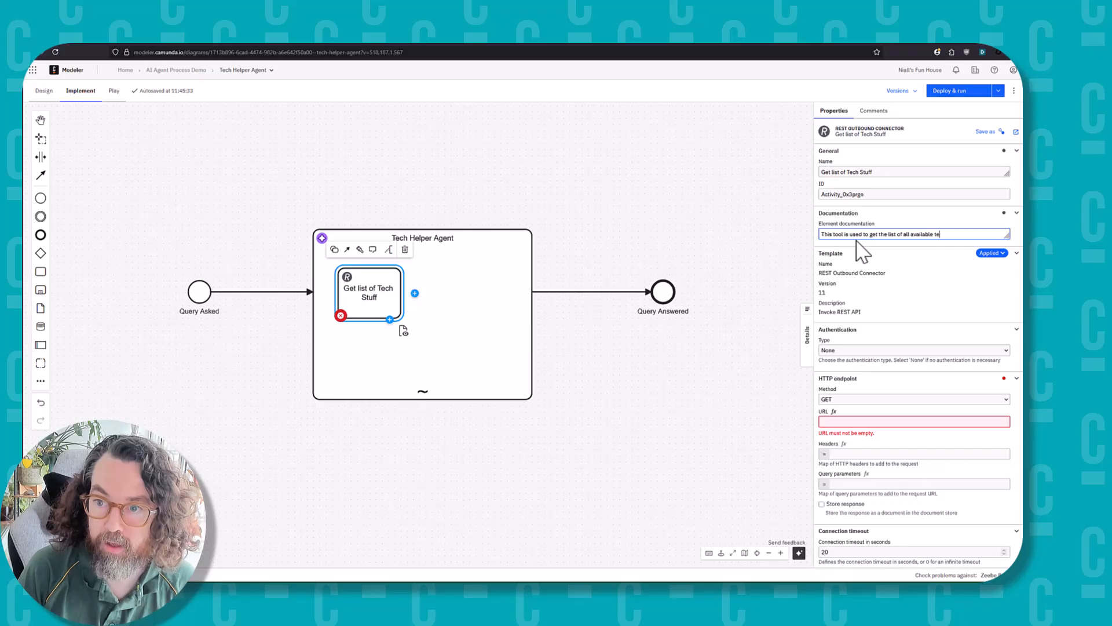
type("ch stuff")
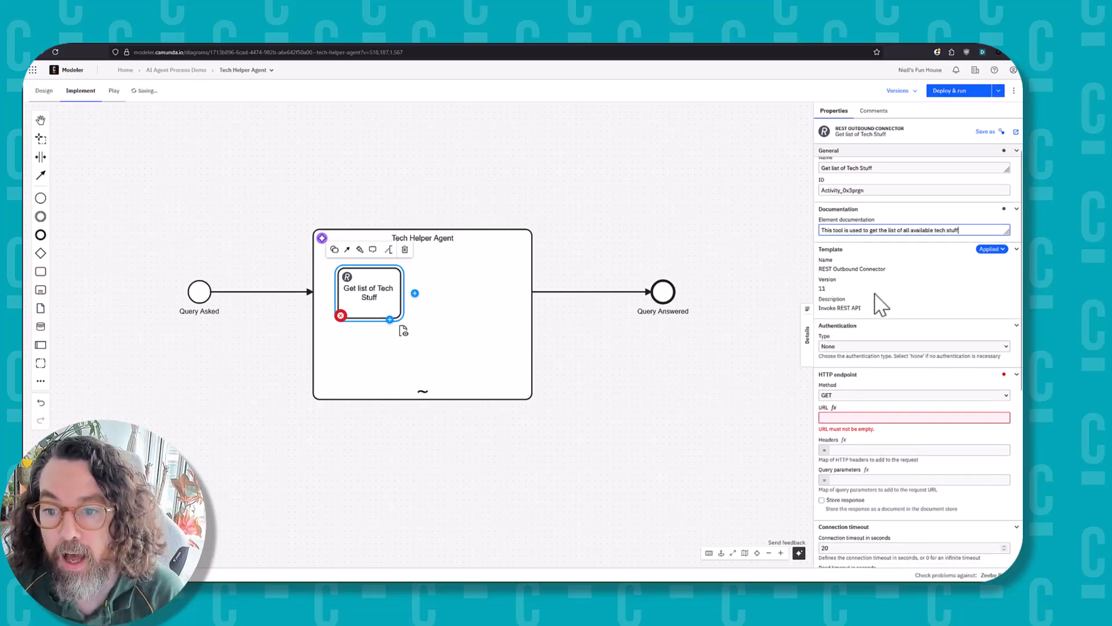
scroll(858, 255, "down", 3)
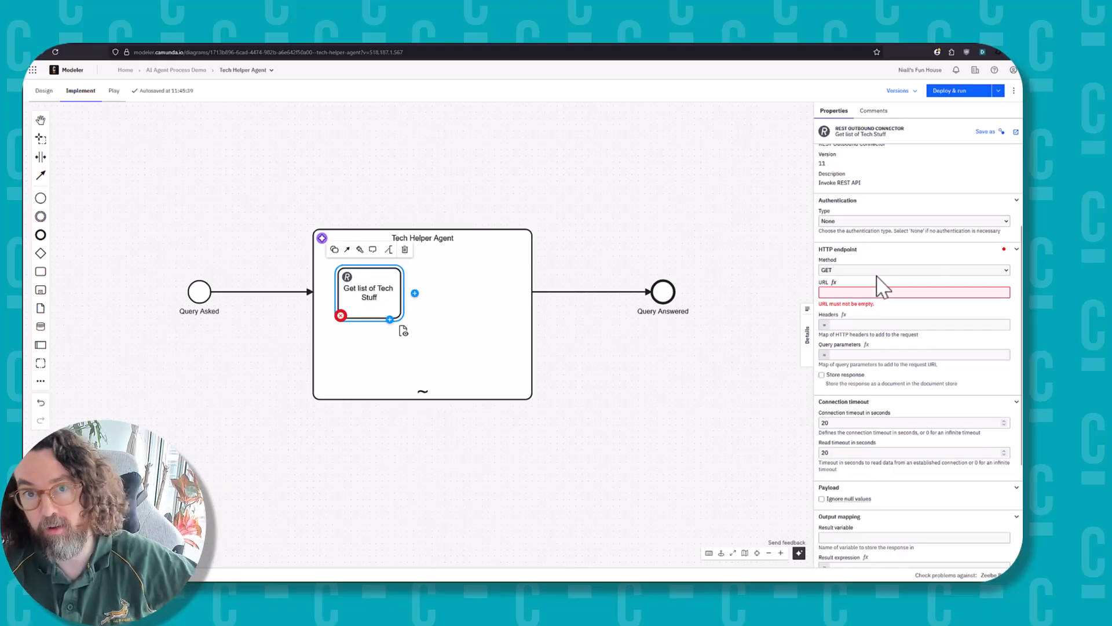
left_click(856, 292)
key("ctrl+v")
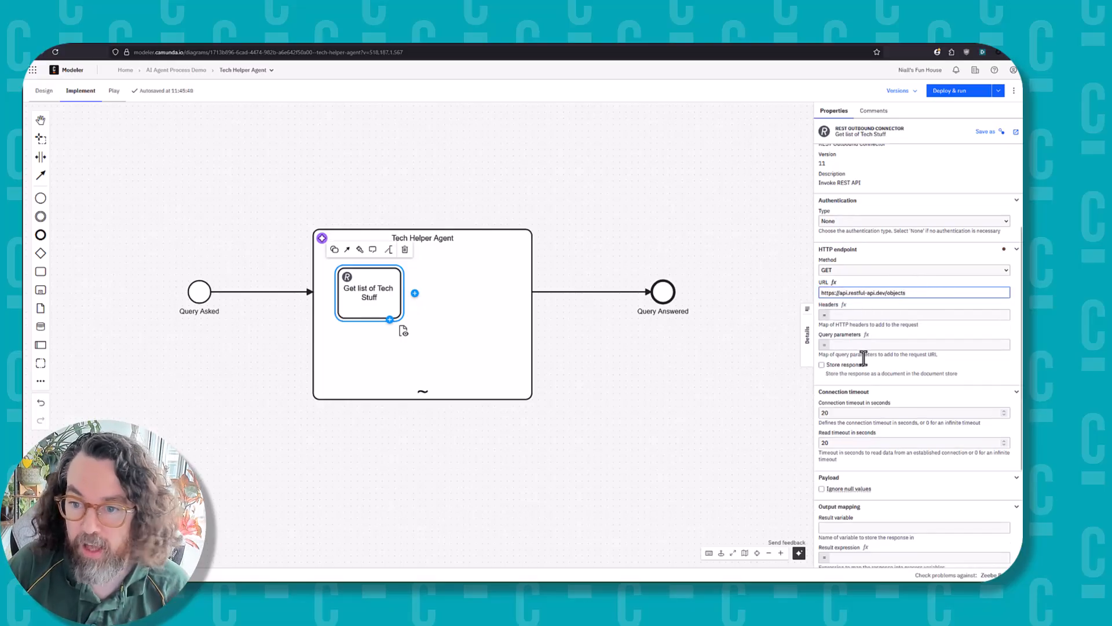
Store the REST connector's response in the result variable toolCallResult in its output mapping.
scroll(869, 318, "down", 5)
scroll(872, 310, "down", 1)
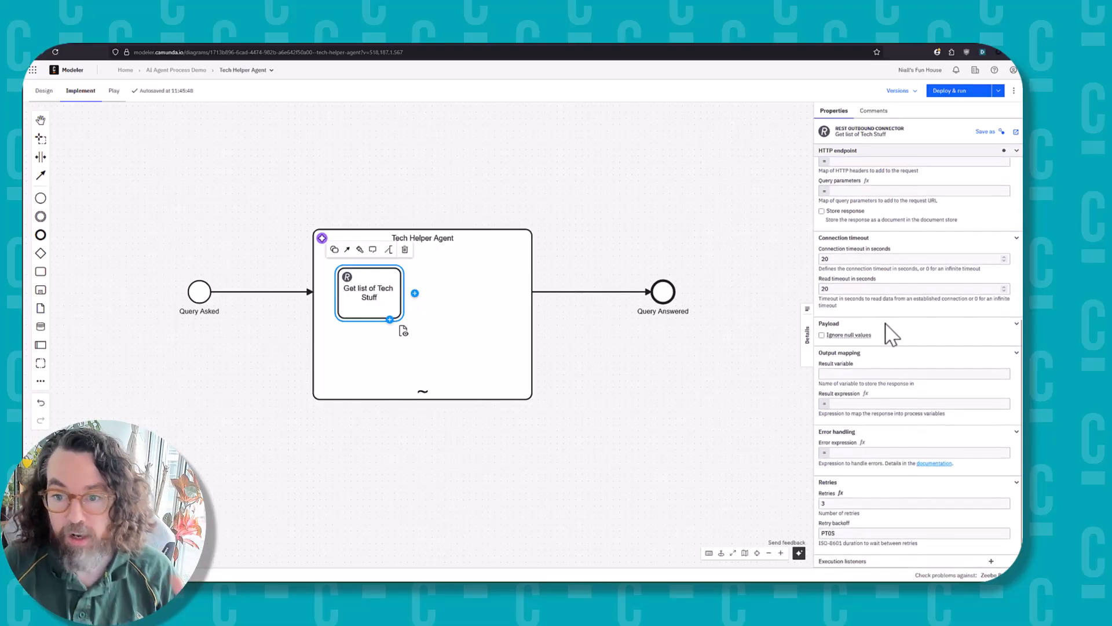
left_click(863, 374)
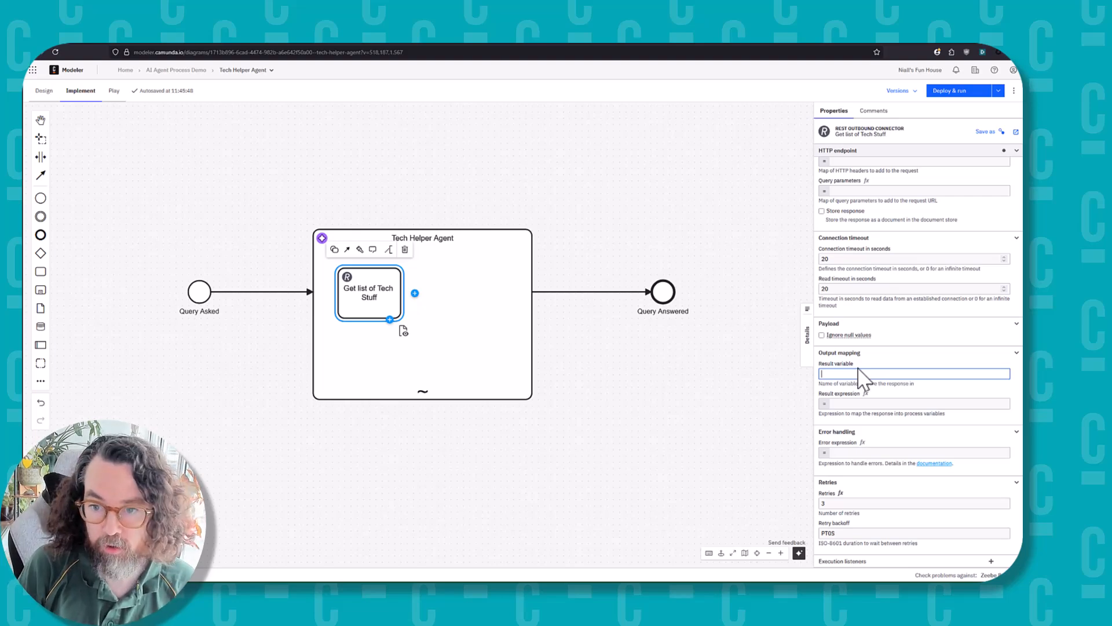
type("toolCallRes")
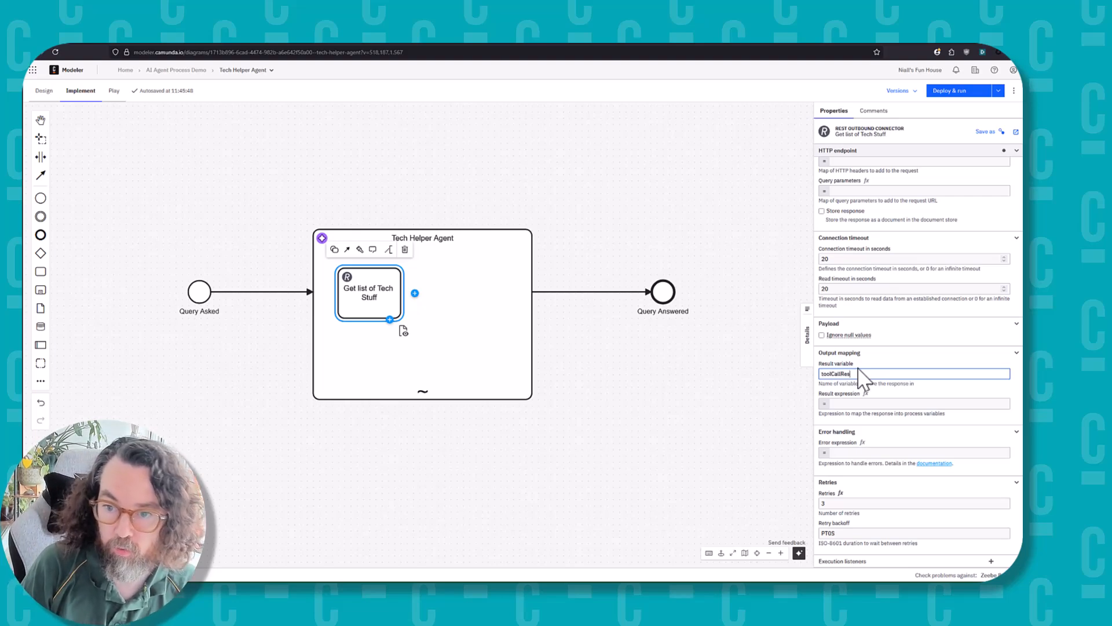
type("ult")
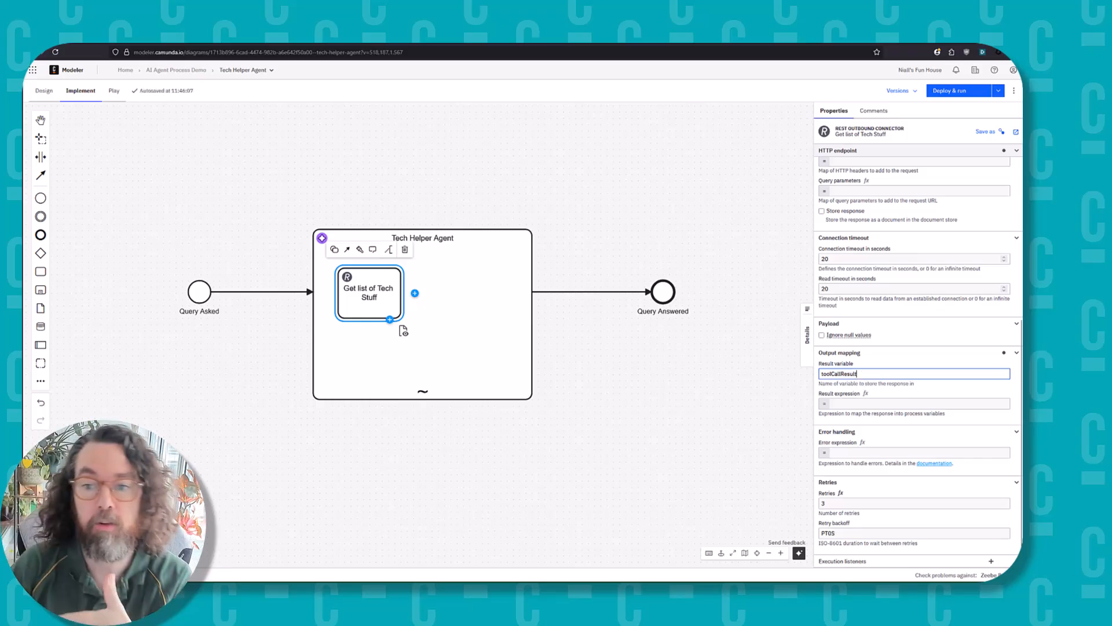
double_click(840, 373)
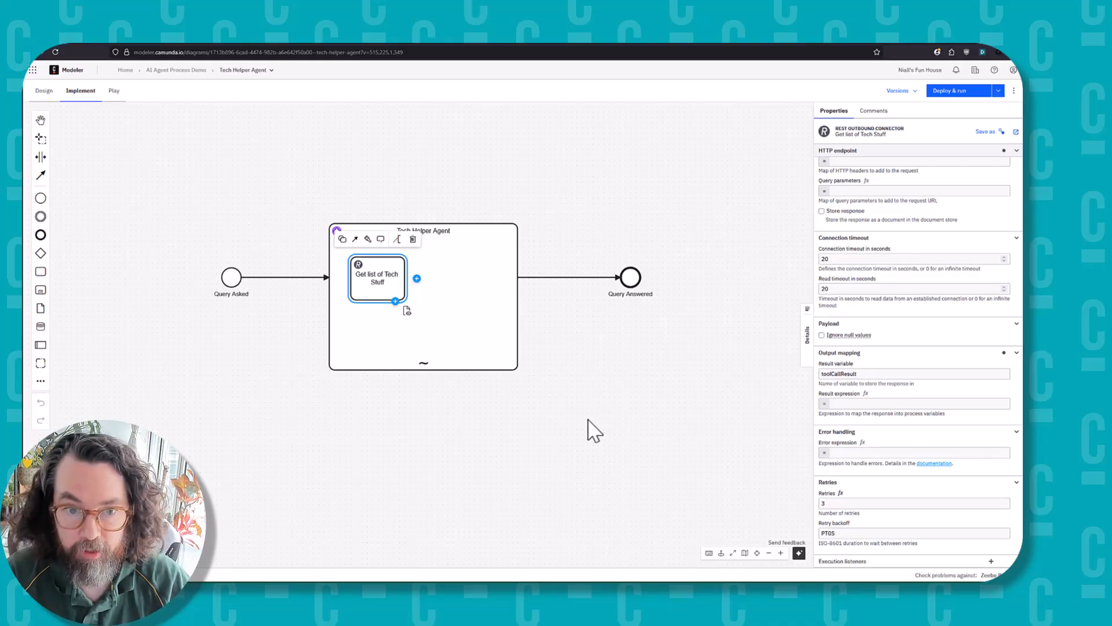
left_click(588, 430)
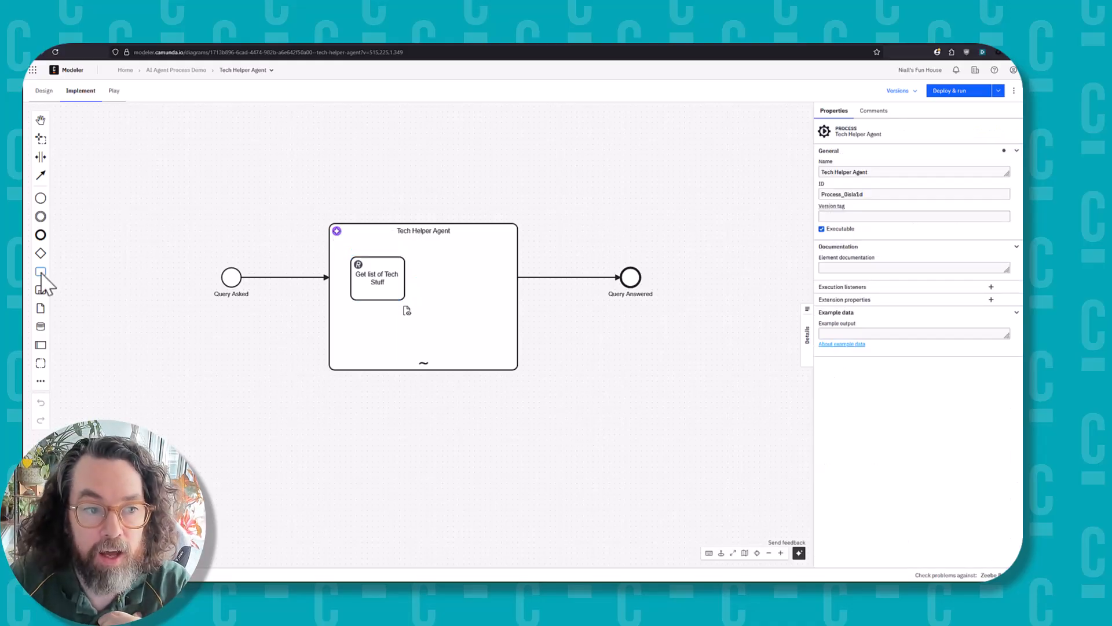
Add a second task inside the Tech Helper Agent sub-process, beside Get list of Tech Stuff, and change it to a user task.
left_click_drag(41, 271, 464, 278)
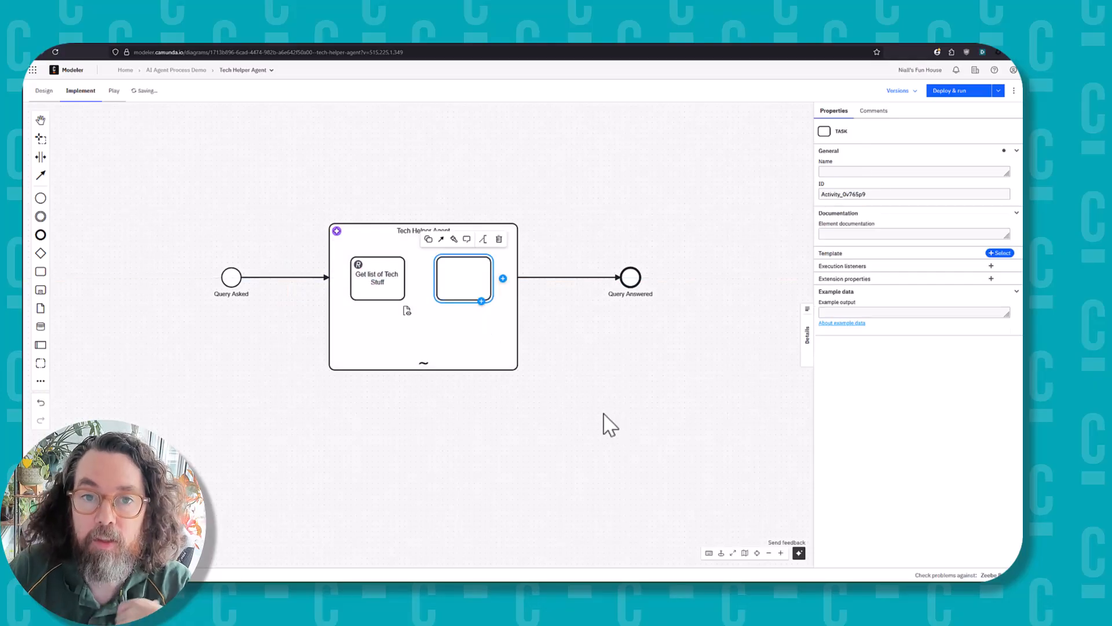
left_click(603, 416)
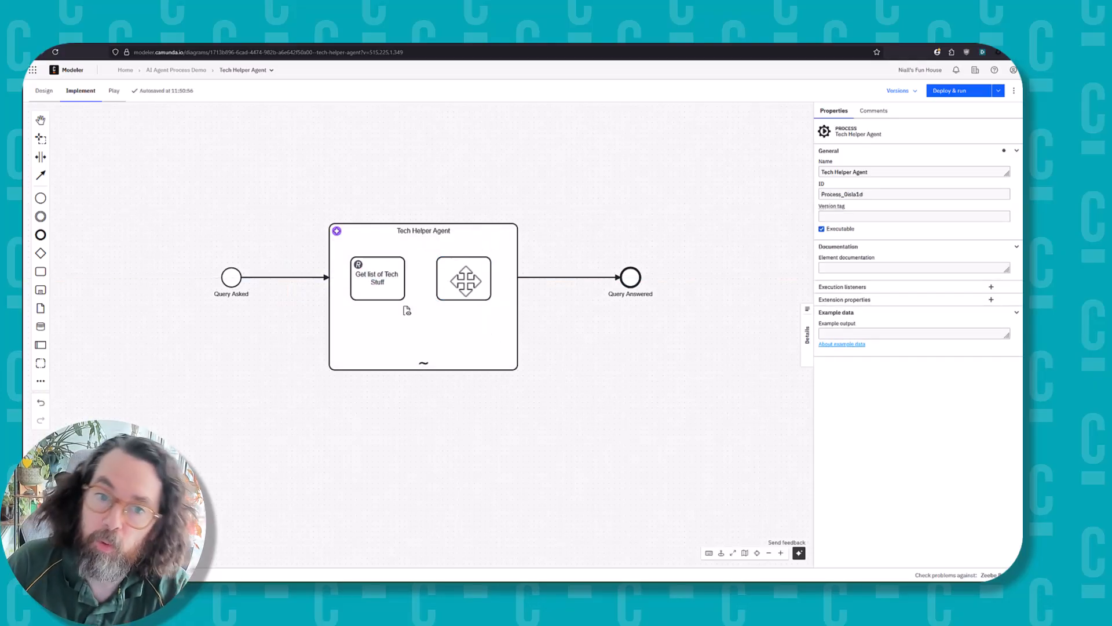
left_click(465, 281)
left_click(429, 239)
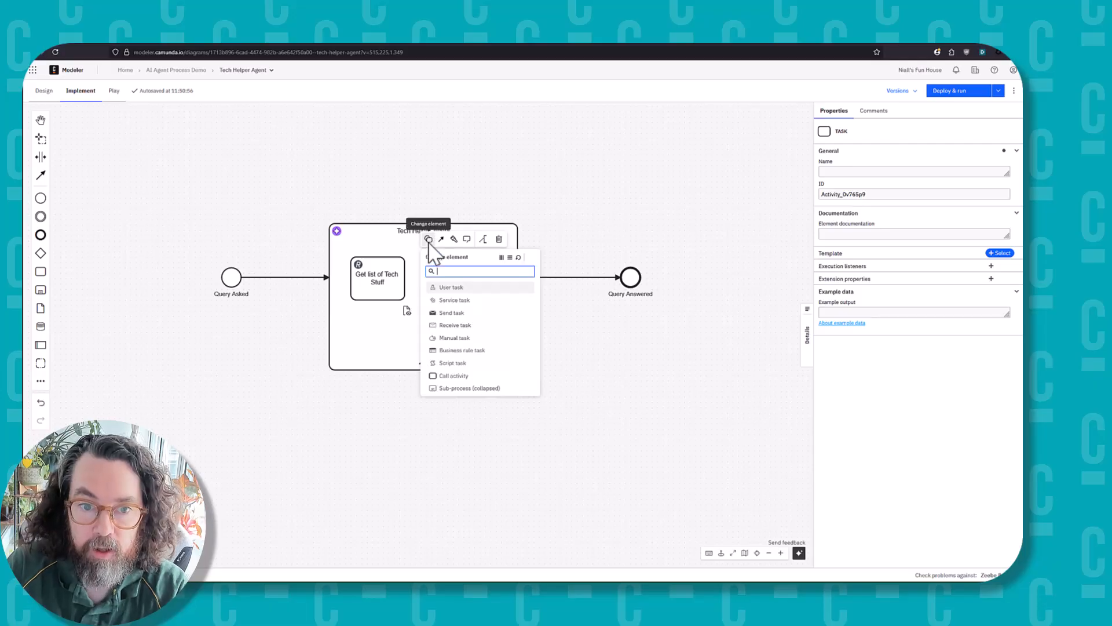
left_click(460, 284)
left_click(568, 335)
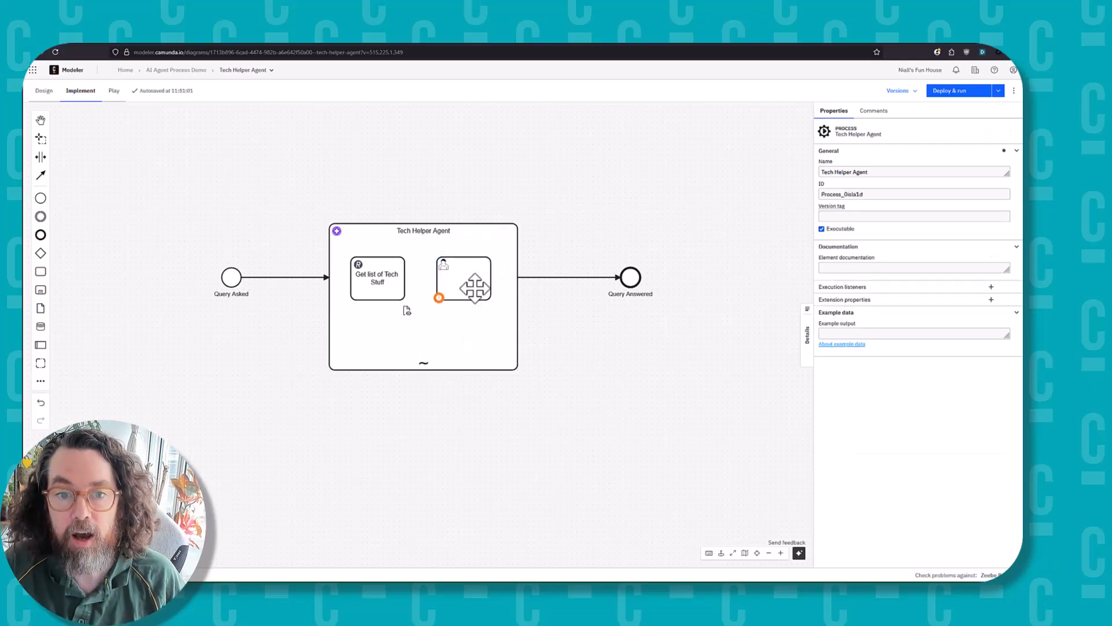
Name the new user task "Show response to Query".
left_click(457, 276)
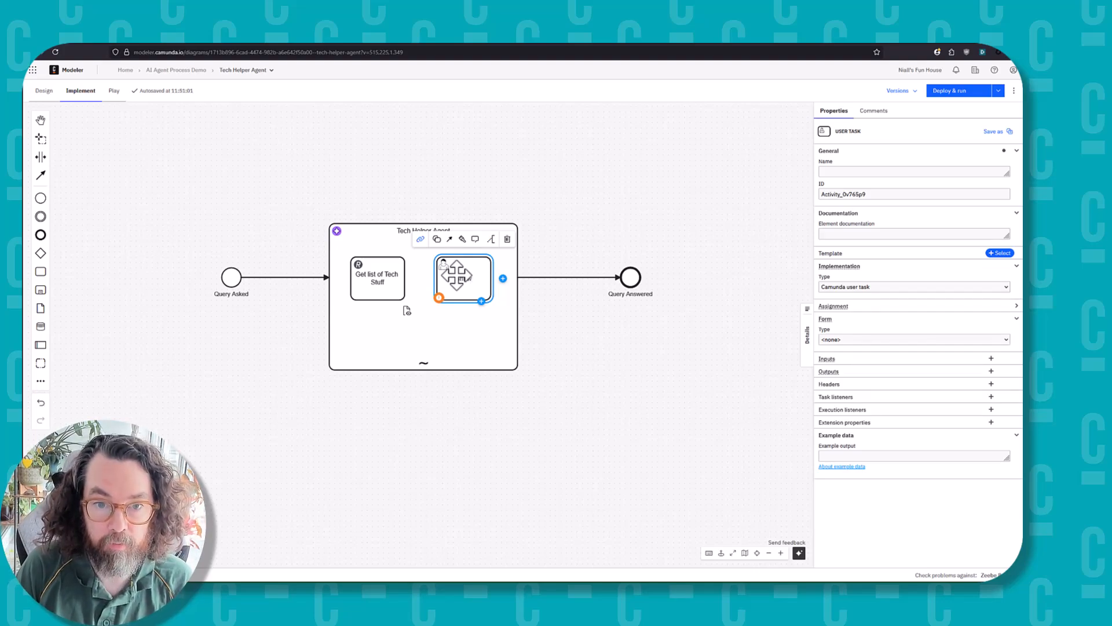
type("Show respons")
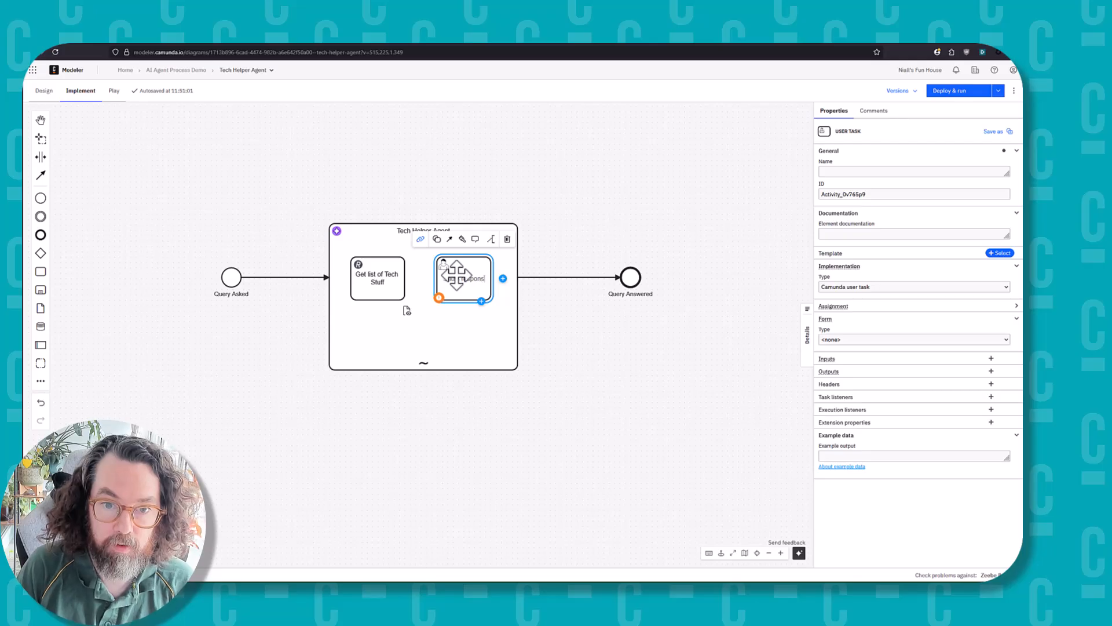
type("e to query")
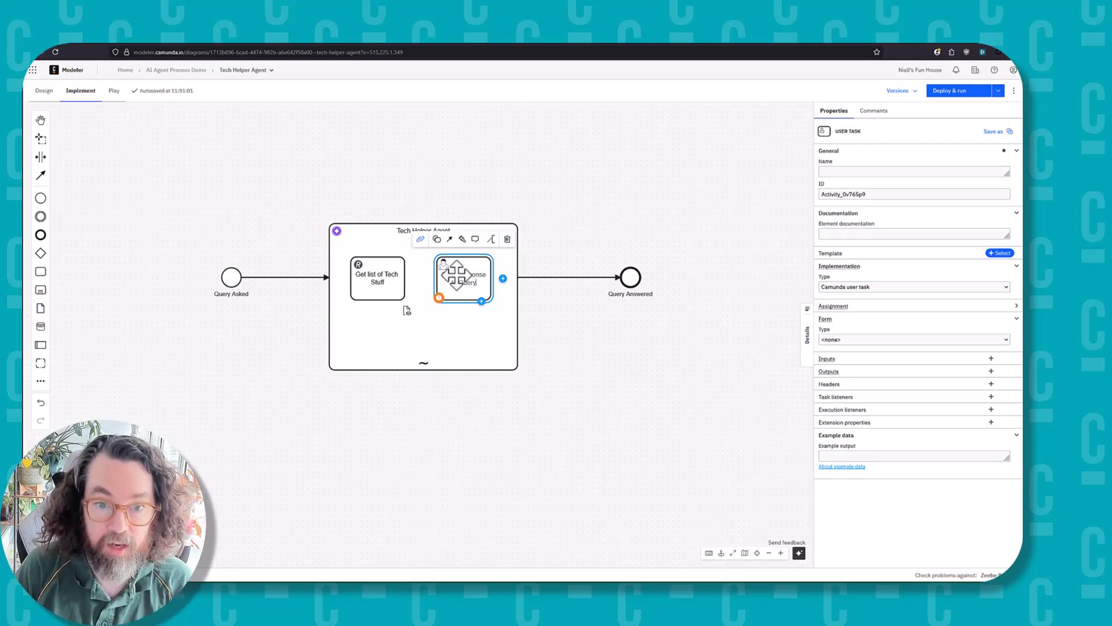
left_click(618, 392)
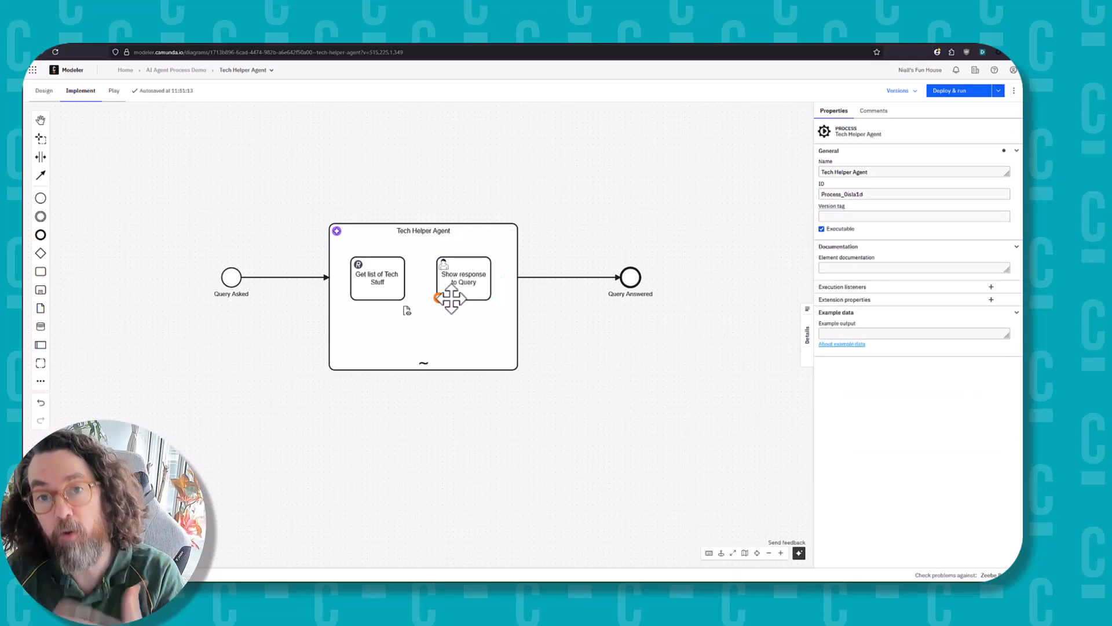
Set the user task's element documentation to "Use this tool in order to dispay data to the user who made the request".
left_click(453, 272)
left_click(906, 232)
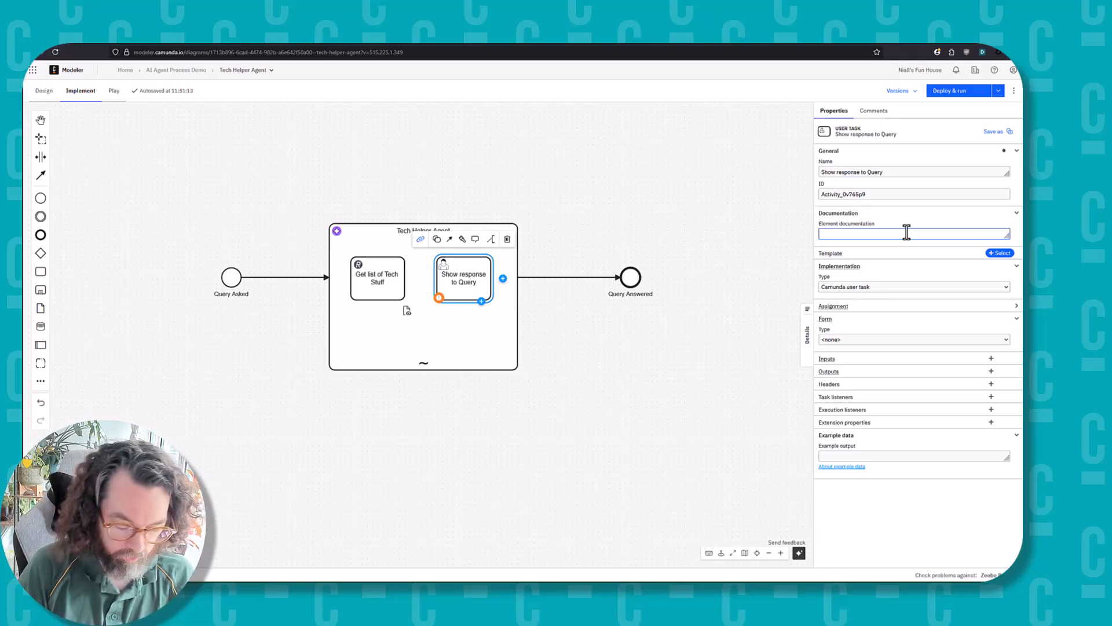
type("Use this to")
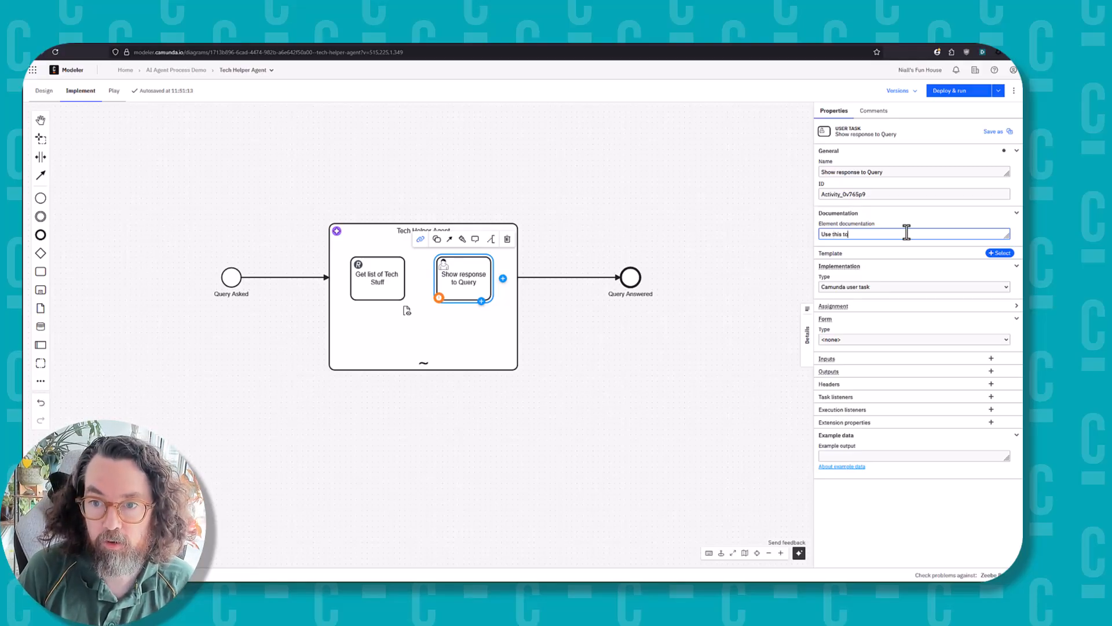
type("ol in order to")
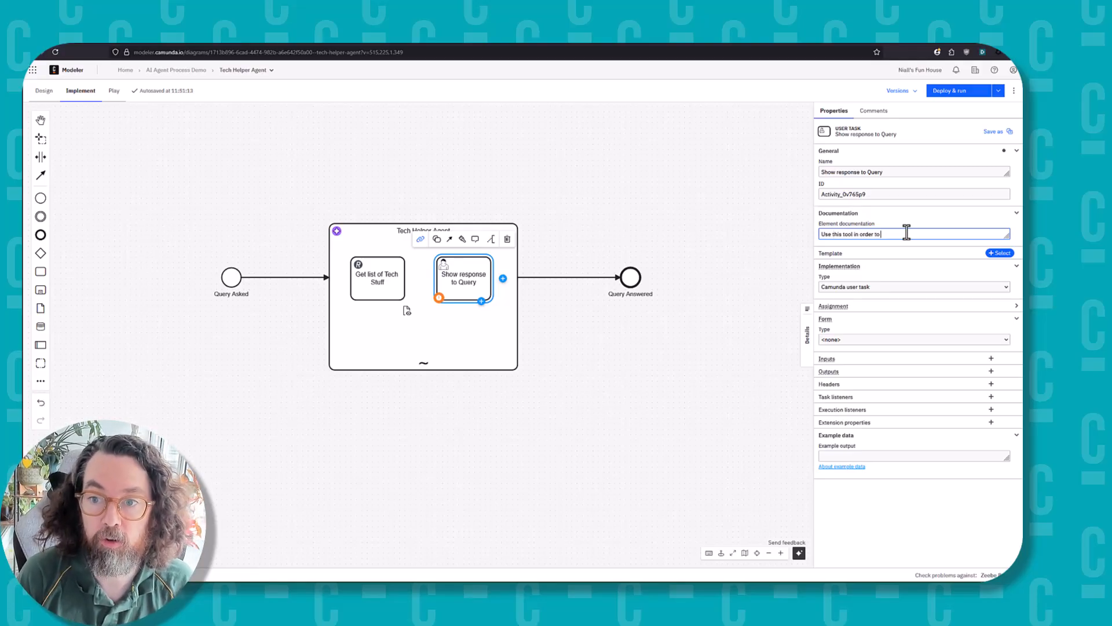
type(" dispay")
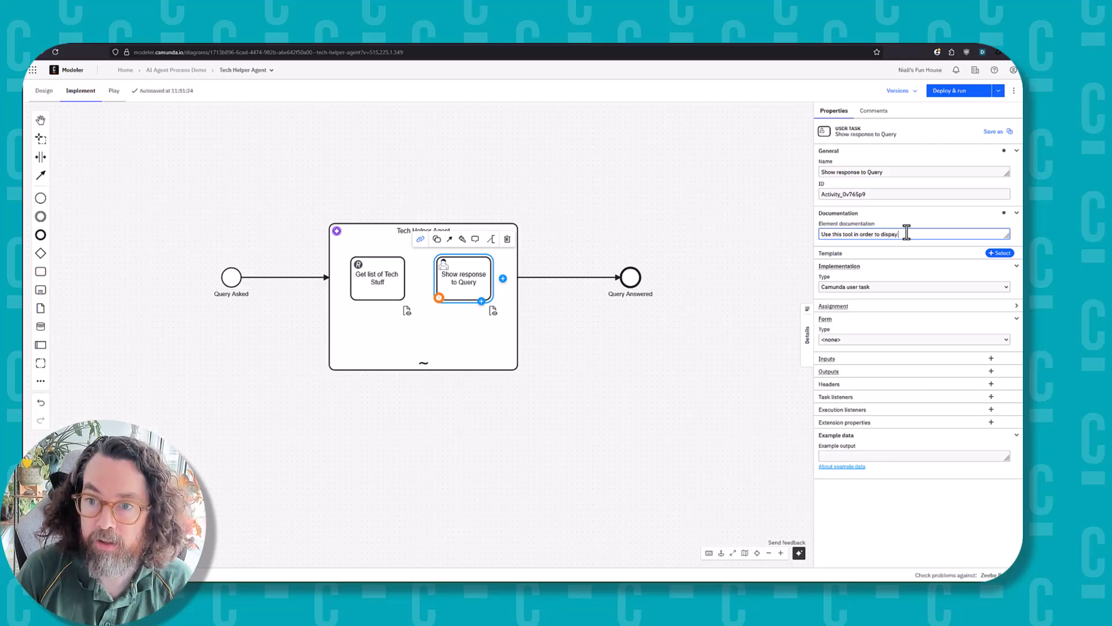
type(" da")
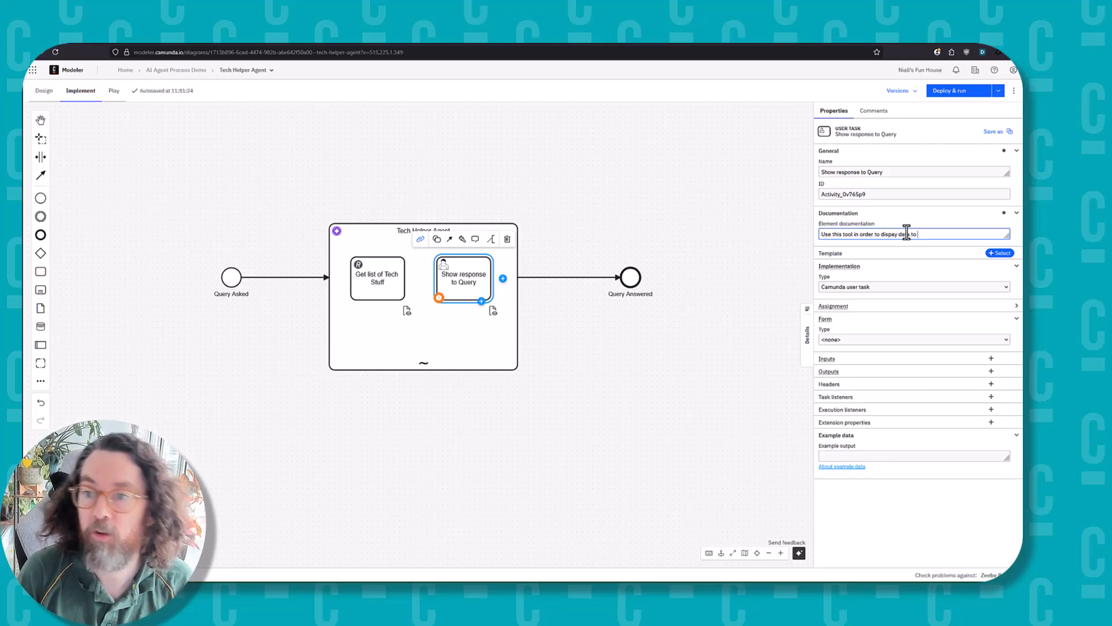
type("ta to the ")
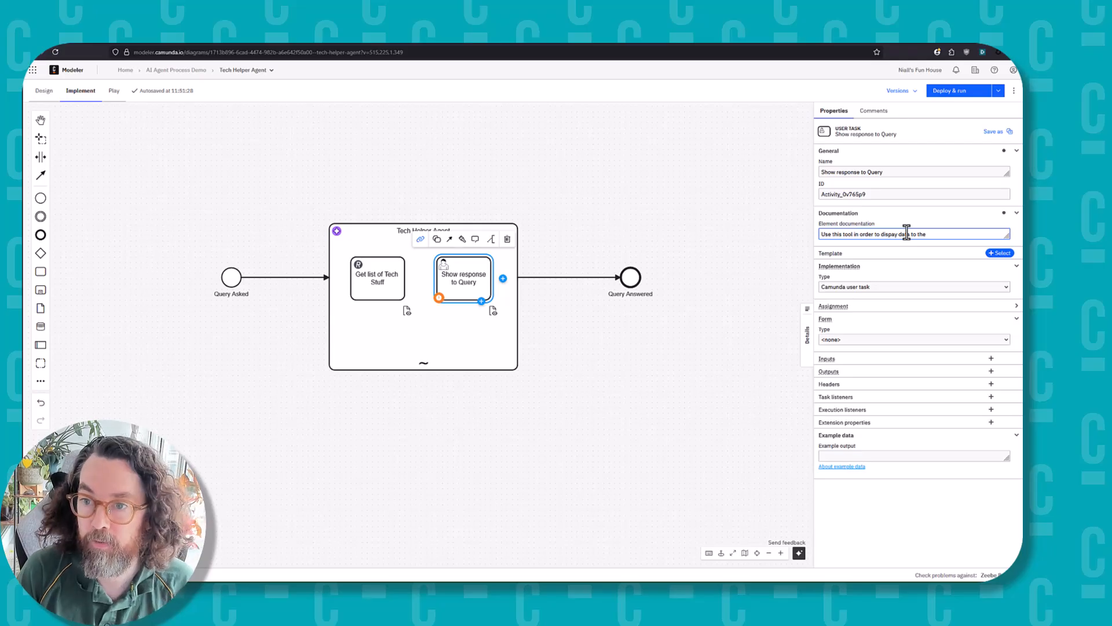
type("user who")
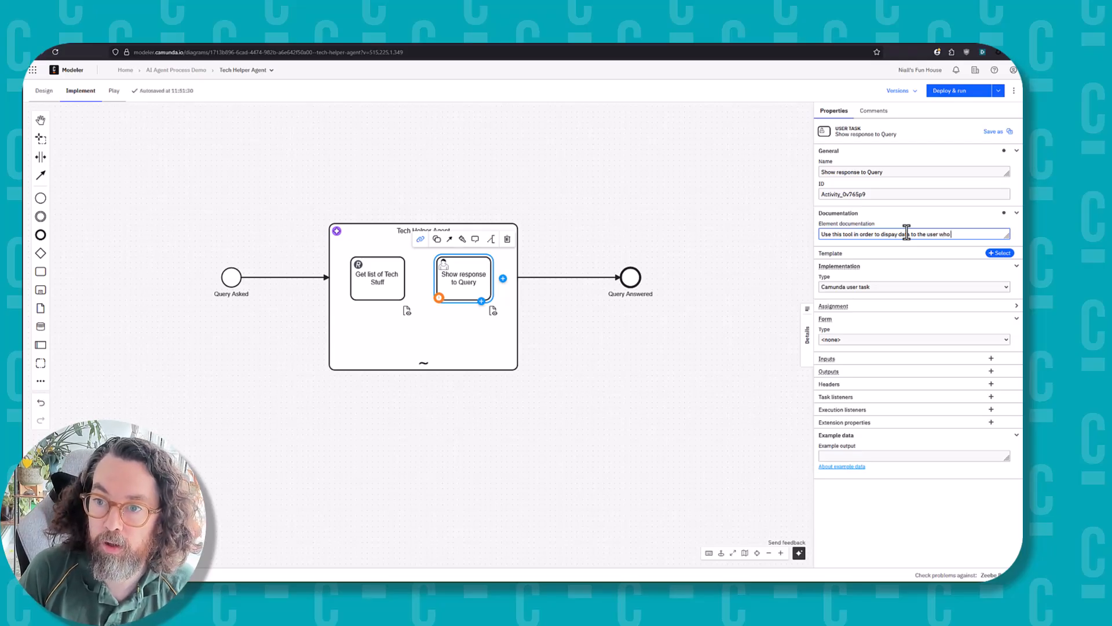
type(" made the request")
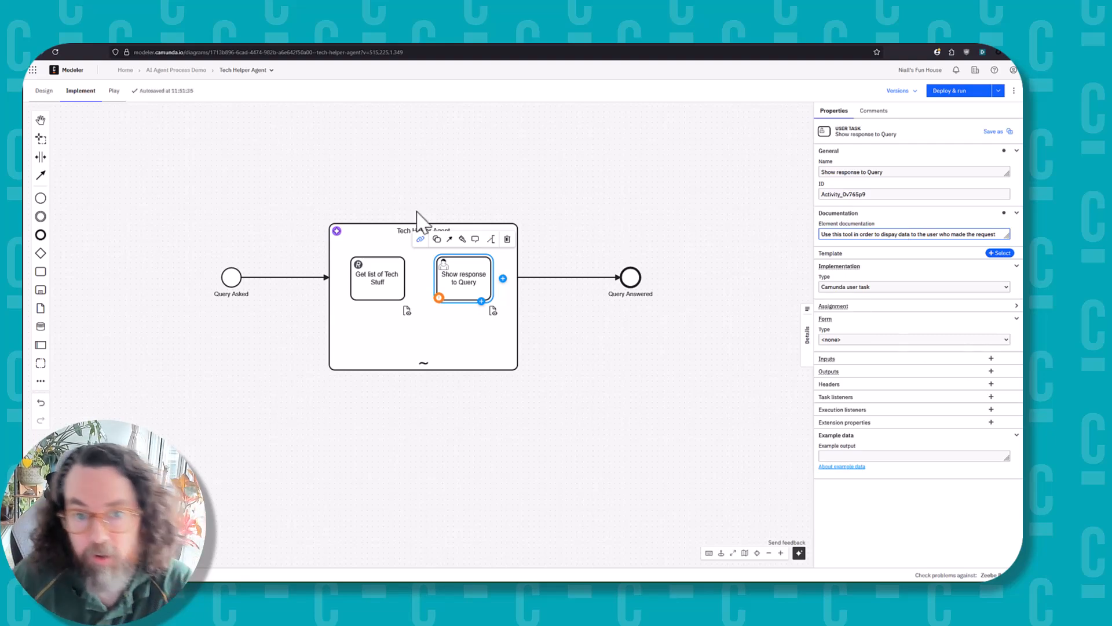
left_click(387, 290)
left_click(453, 266)
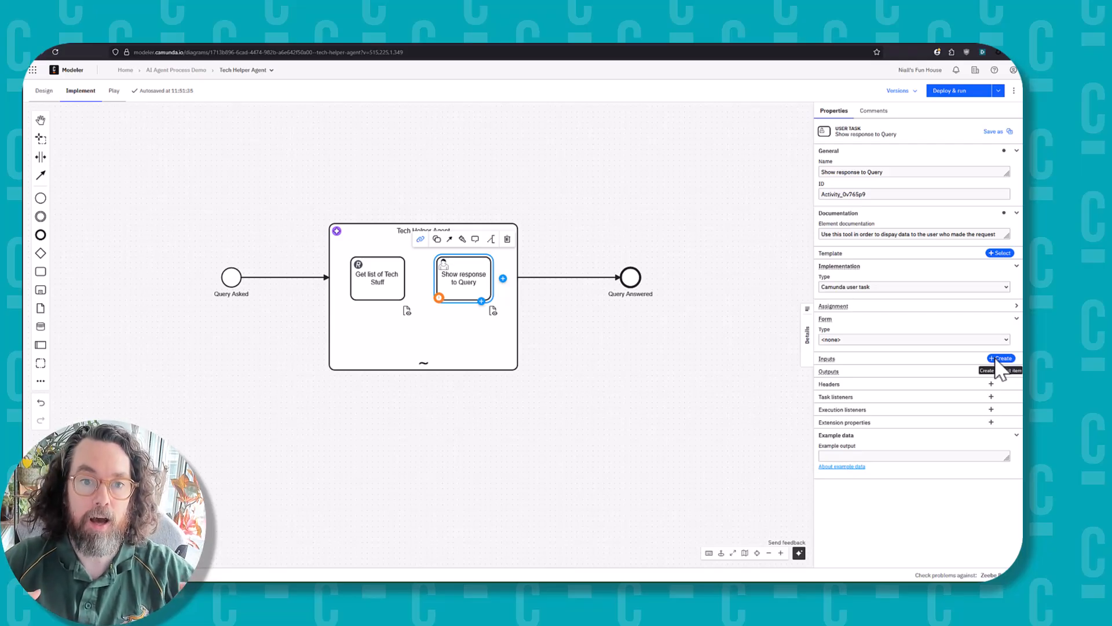
left_click(371, 282)
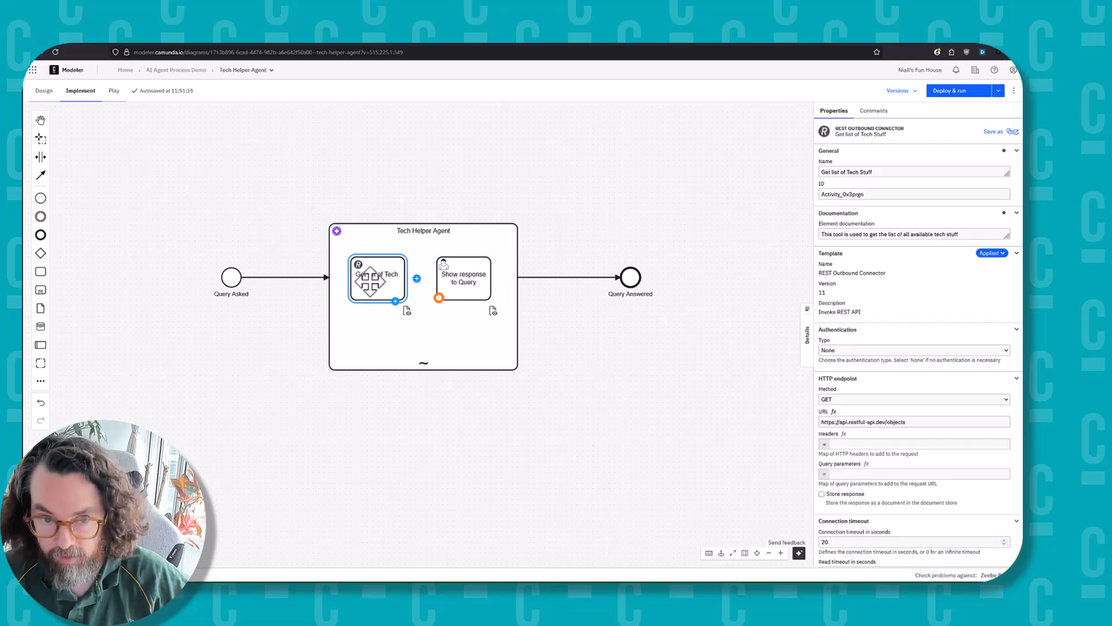
Add an input mapping to the Show response to Query user task with the local variable name resultOfQuery.
left_click(461, 284)
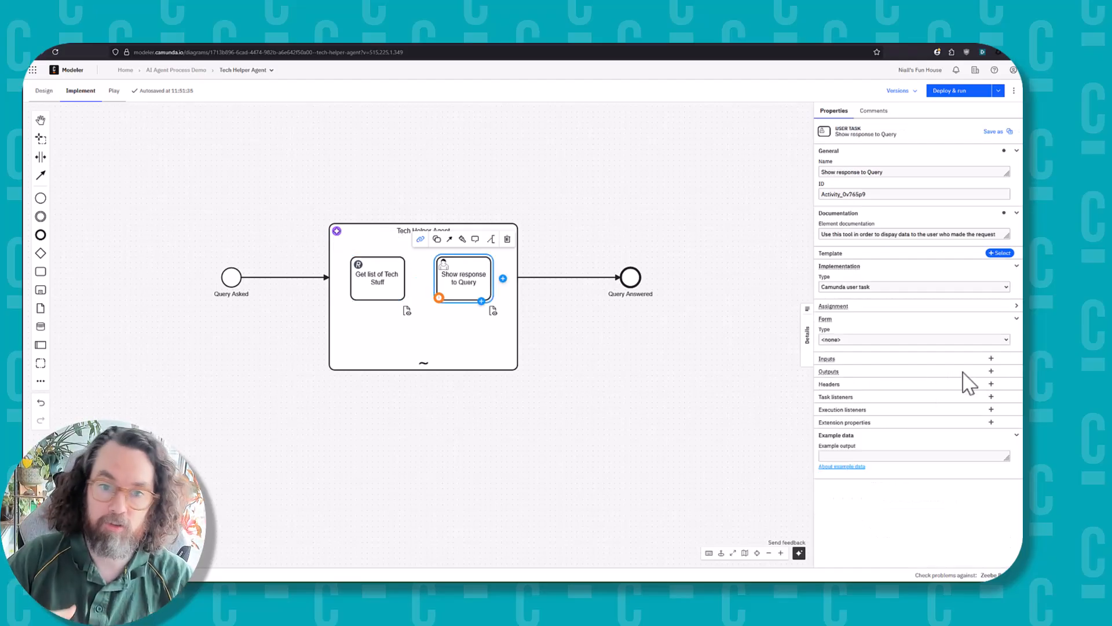
left_click(993, 359)
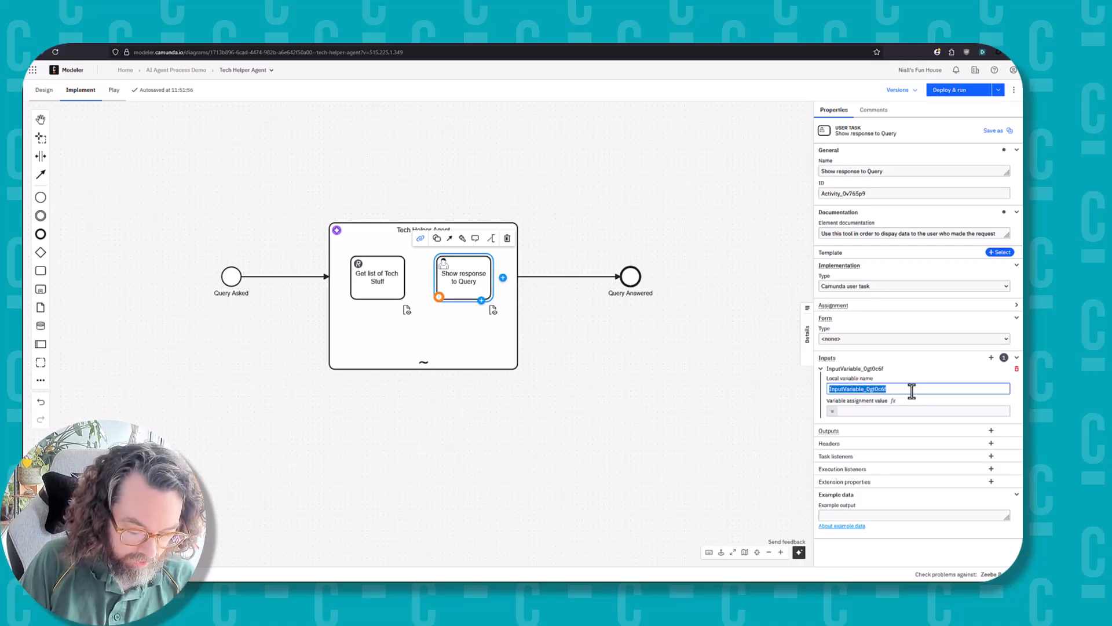
type("user")
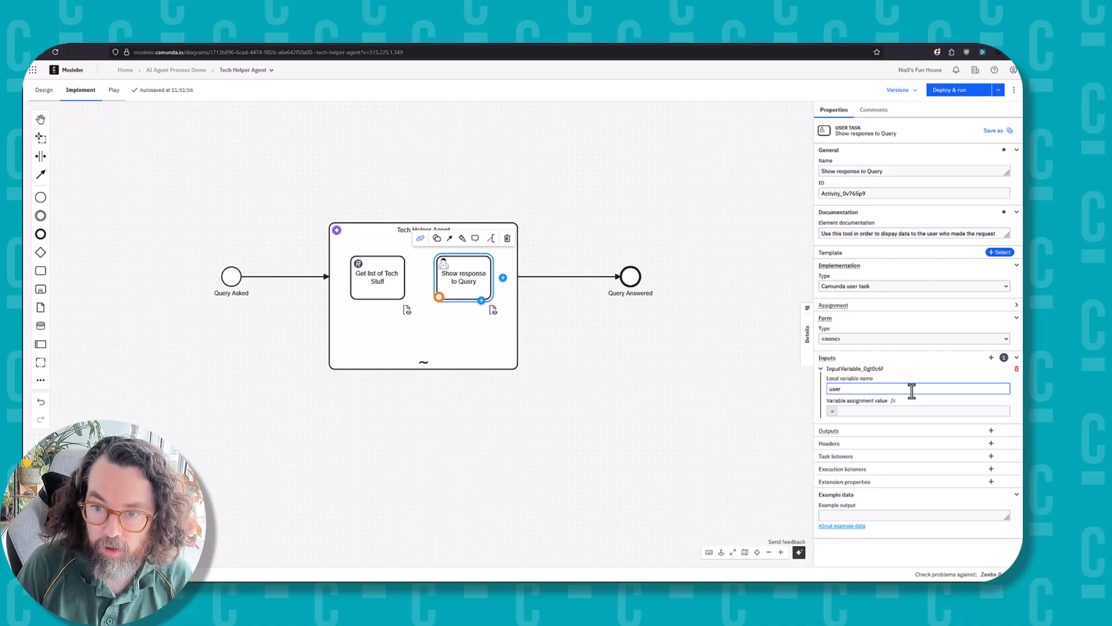
key("BackSpace")
key("BackSpace")
key("BackSpace")
key("BackSpace")
type("resultOfQuery")
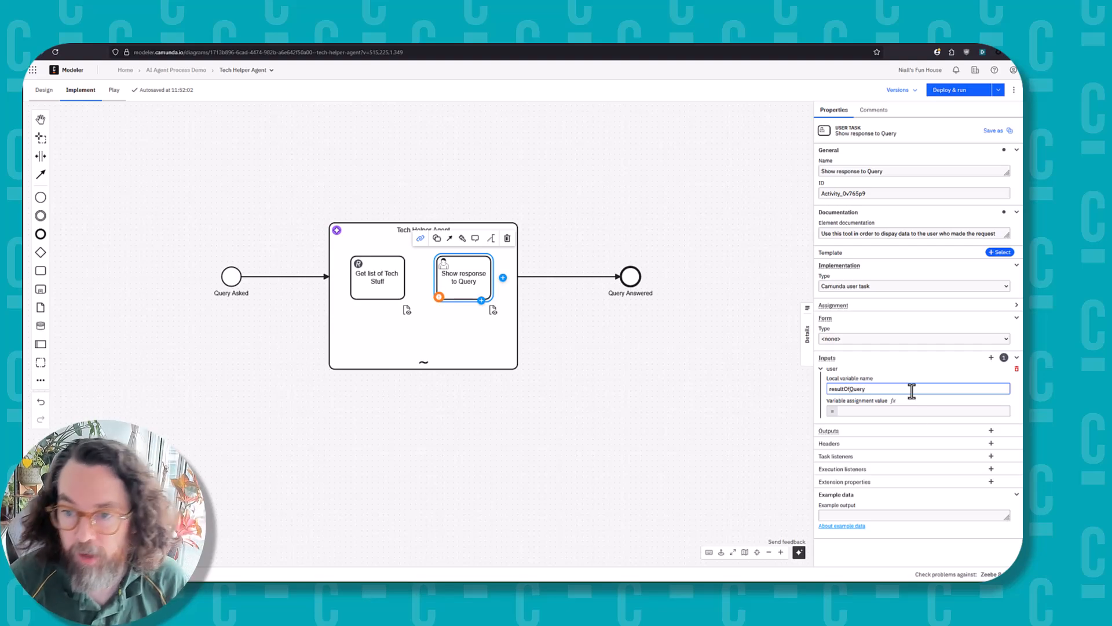
Enter the two-parameter fromAi function as the input's FEEL expression, with toolCall.resultOfQuery as its value argument.
left_click(885, 409)
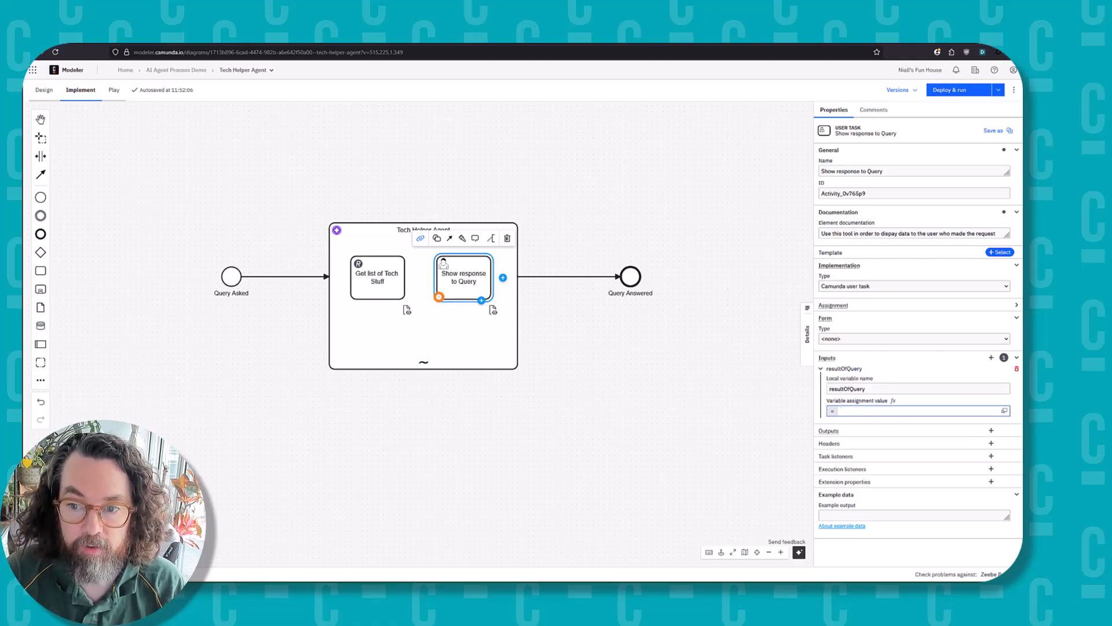
left_click(1004, 411)
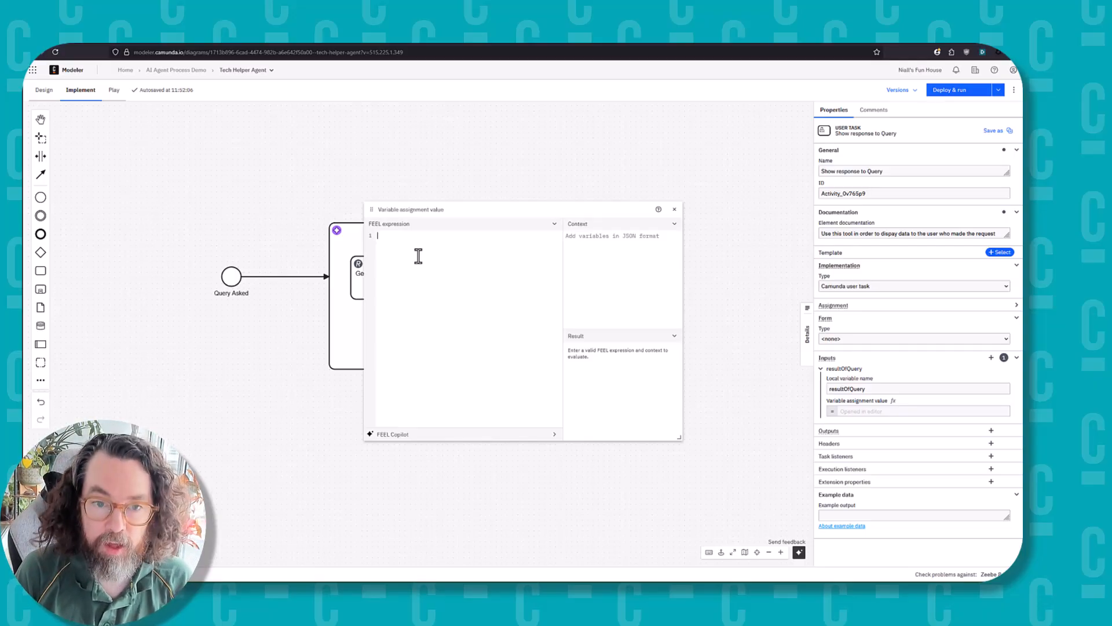
type("fromAi")
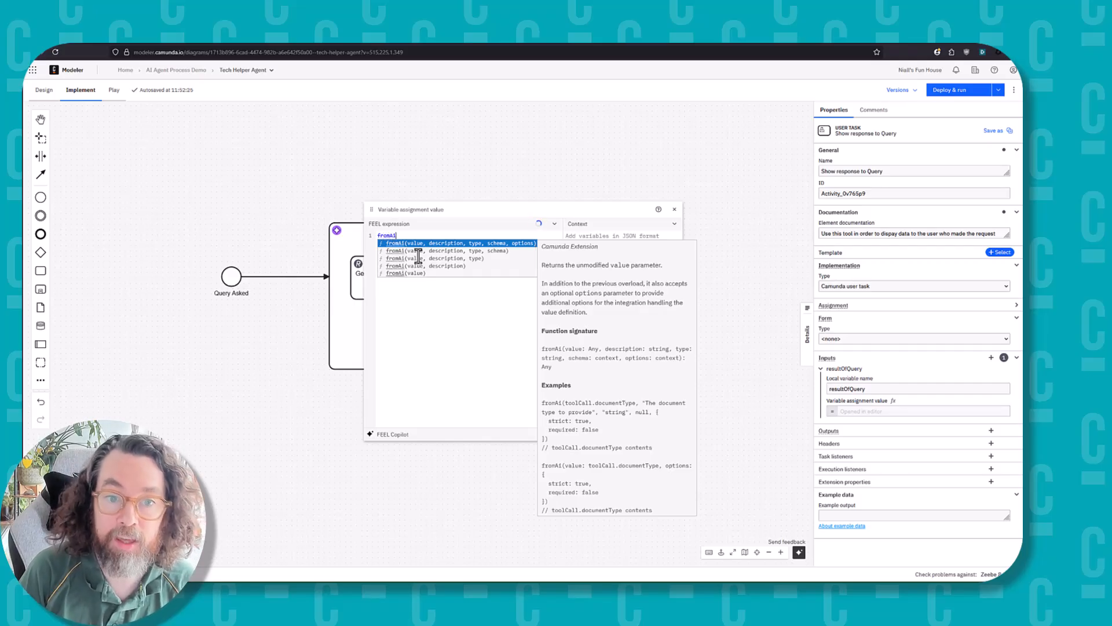
key("Down")
key("Down")
key("Down")
key("Return")
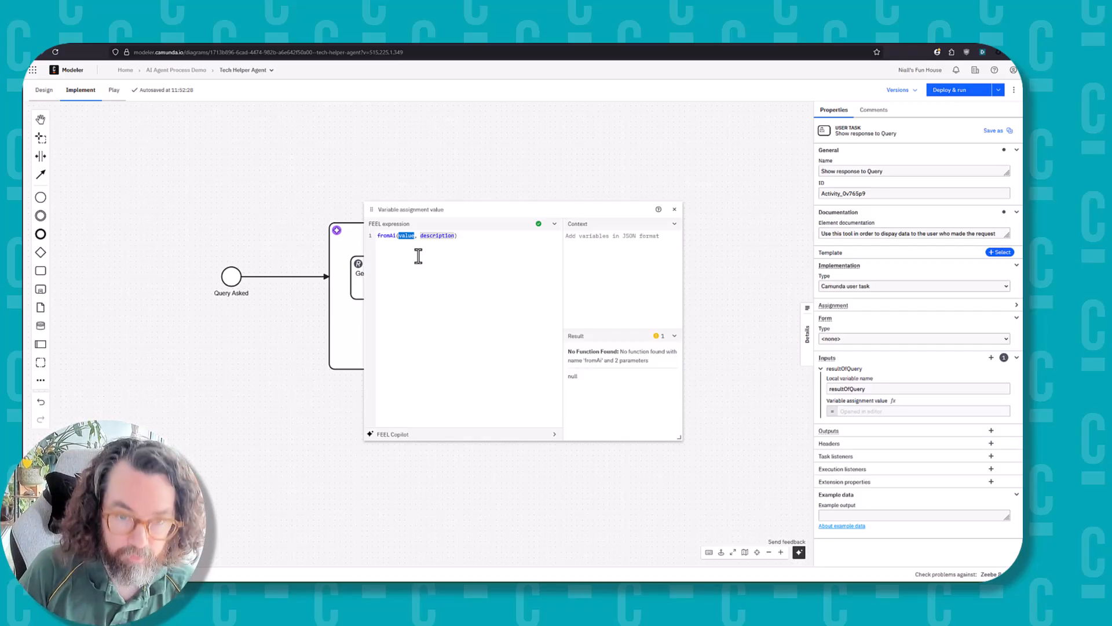
type("toolCall.")
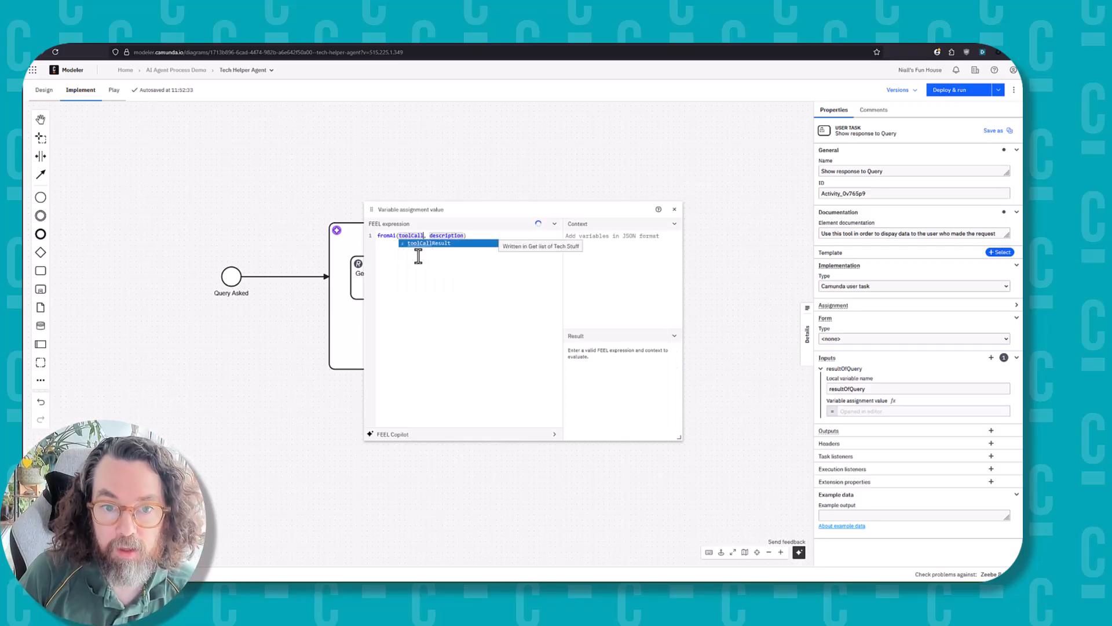
type("result")
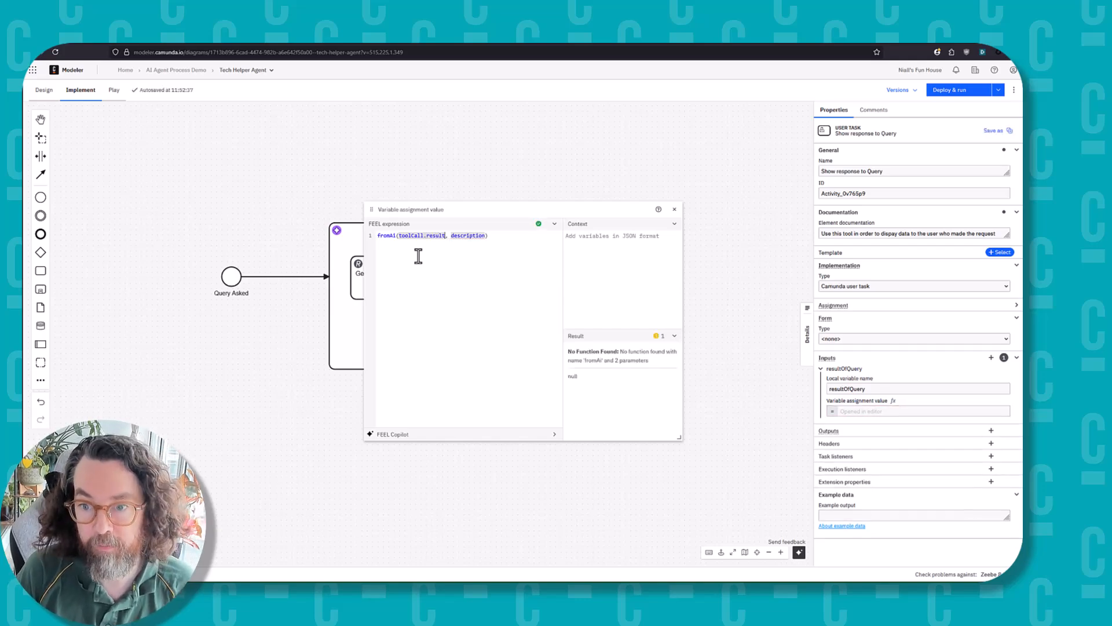
type("OfQ")
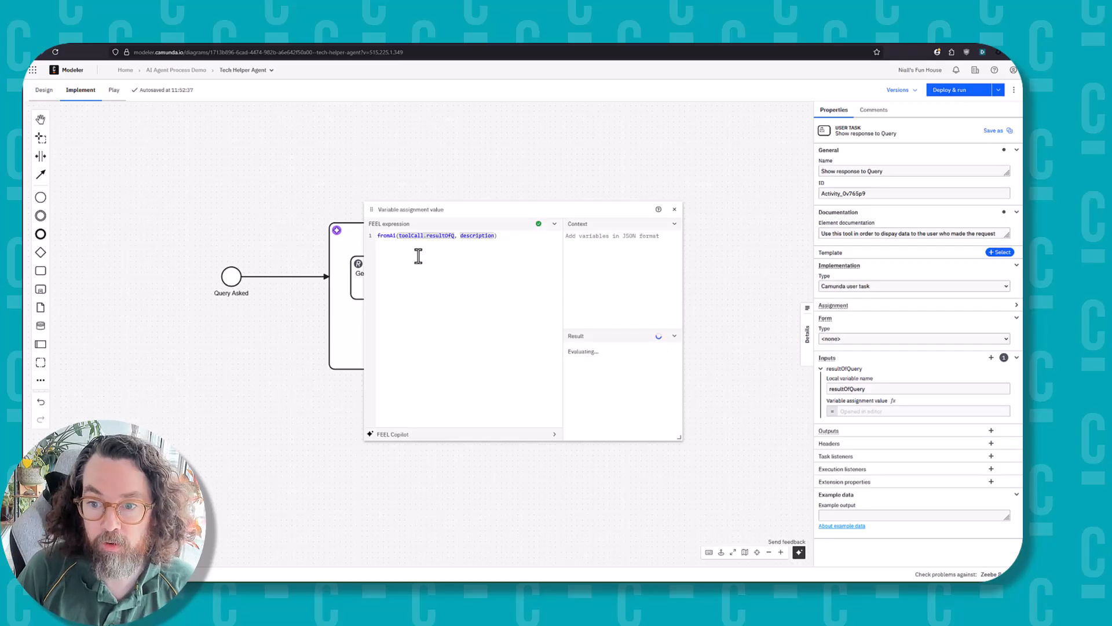
type("uery")
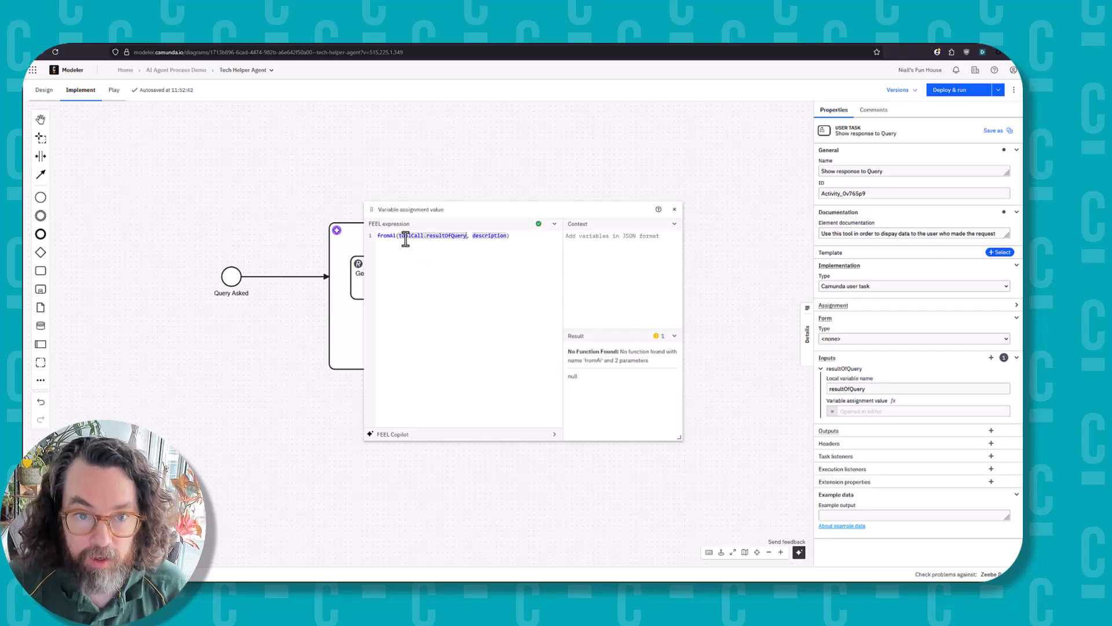
Set the fromAi description argument to "This is the result of the query made by the user, format this in markdown" and close the editor.
left_click_drag(399, 236, 424, 237)
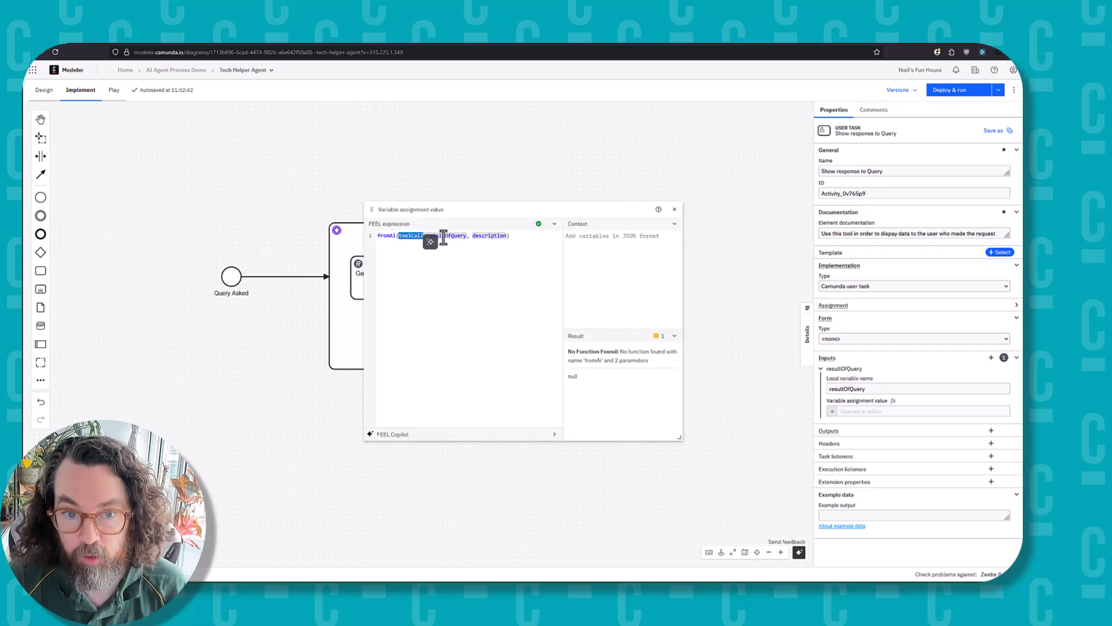
double_click(443, 237)
double_click(480, 237)
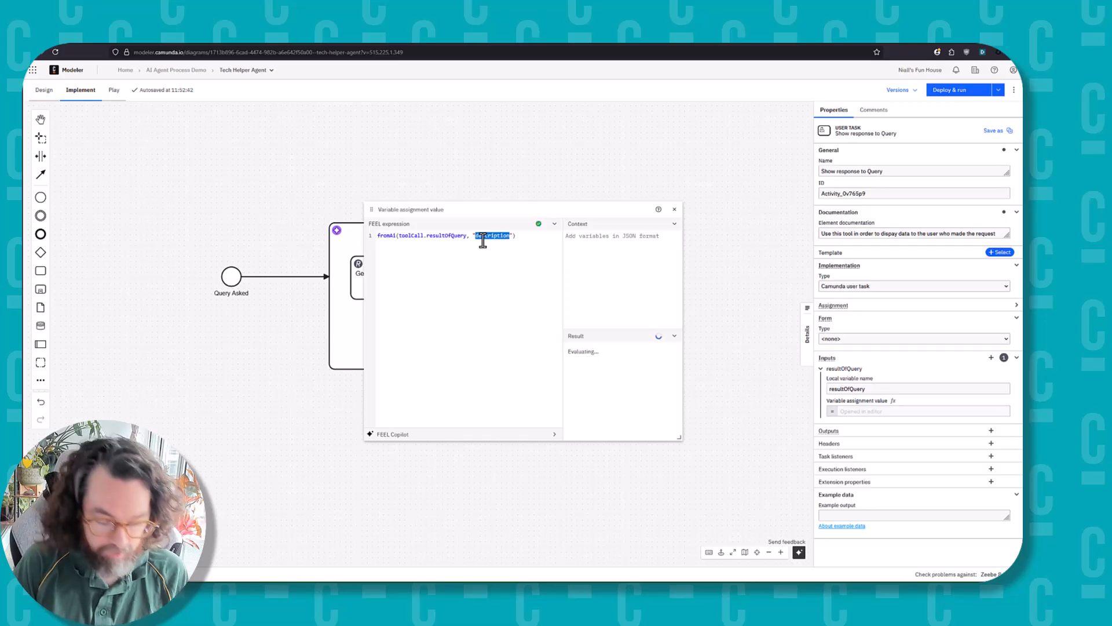
type("\"This is the re")
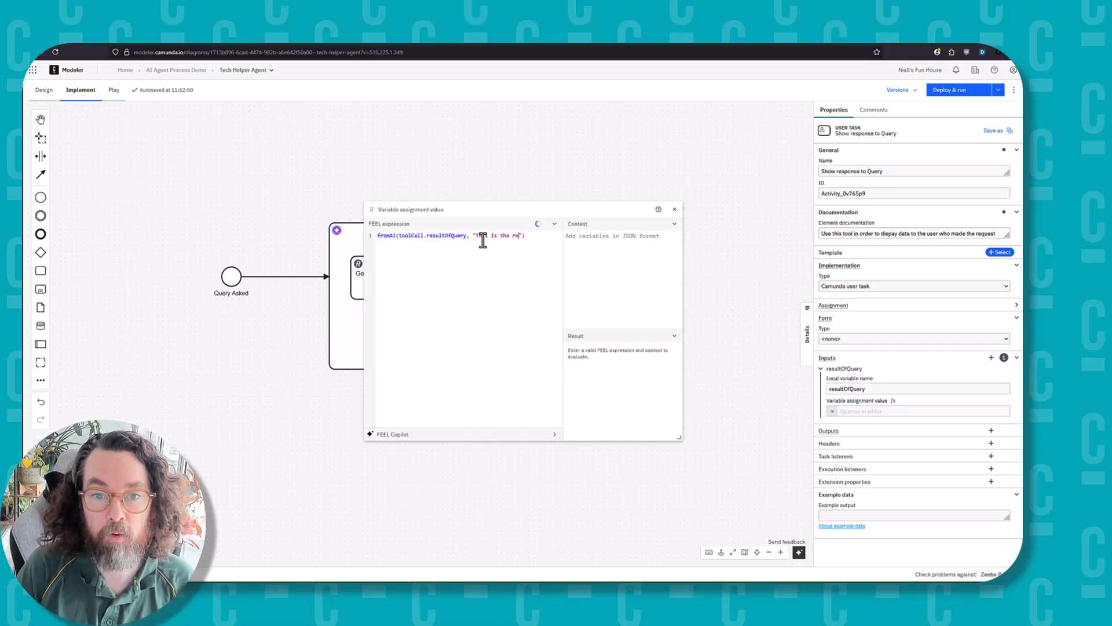
type("sul")
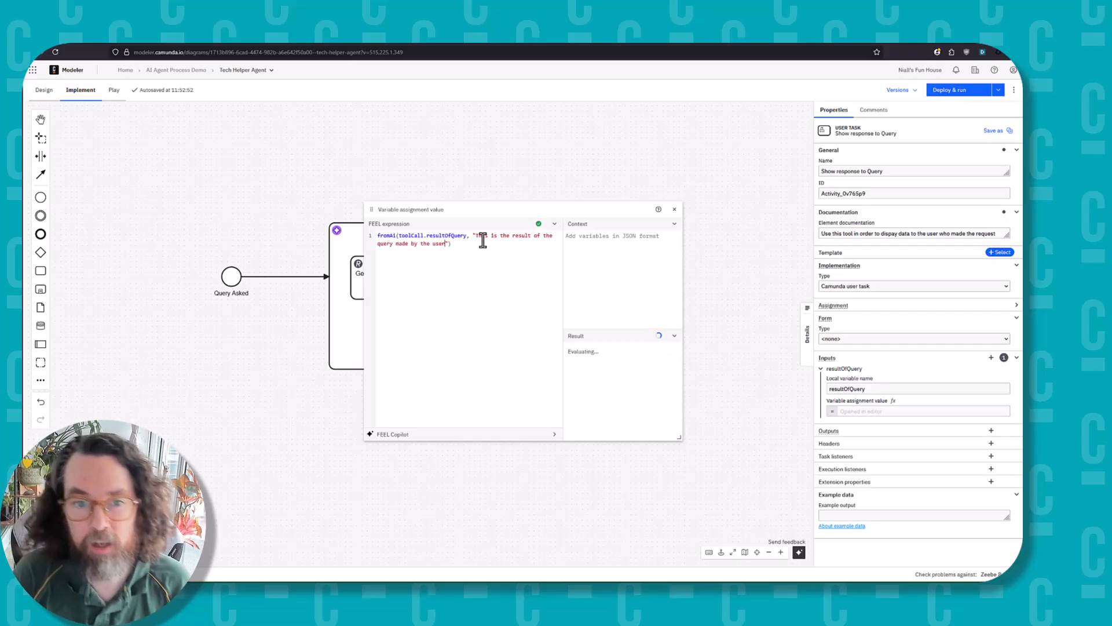
type(", format ")
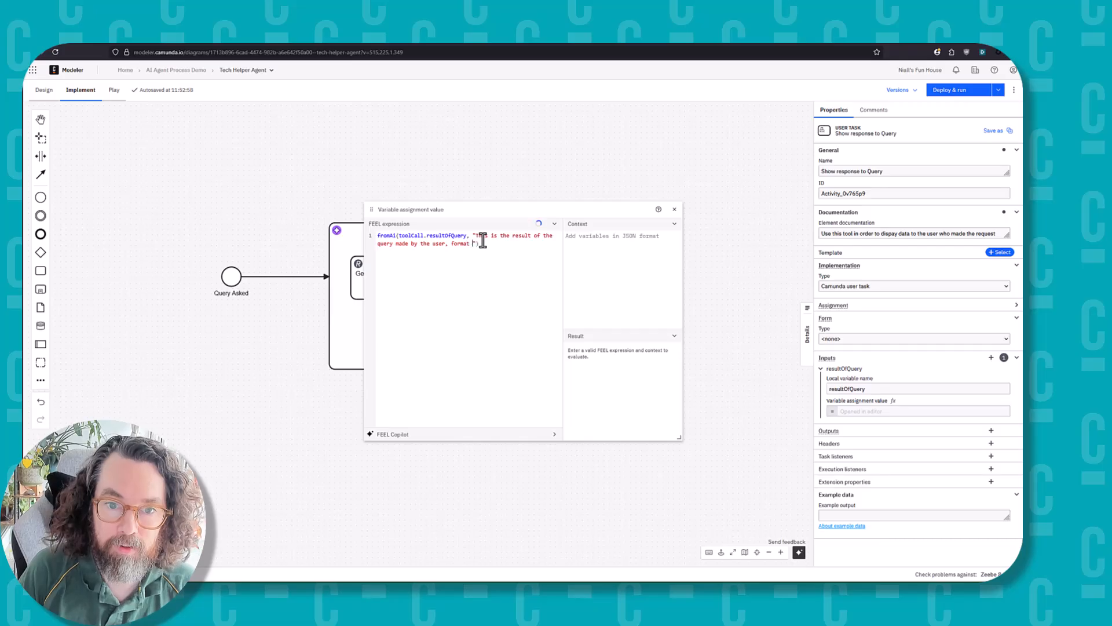
type("this in markdo")
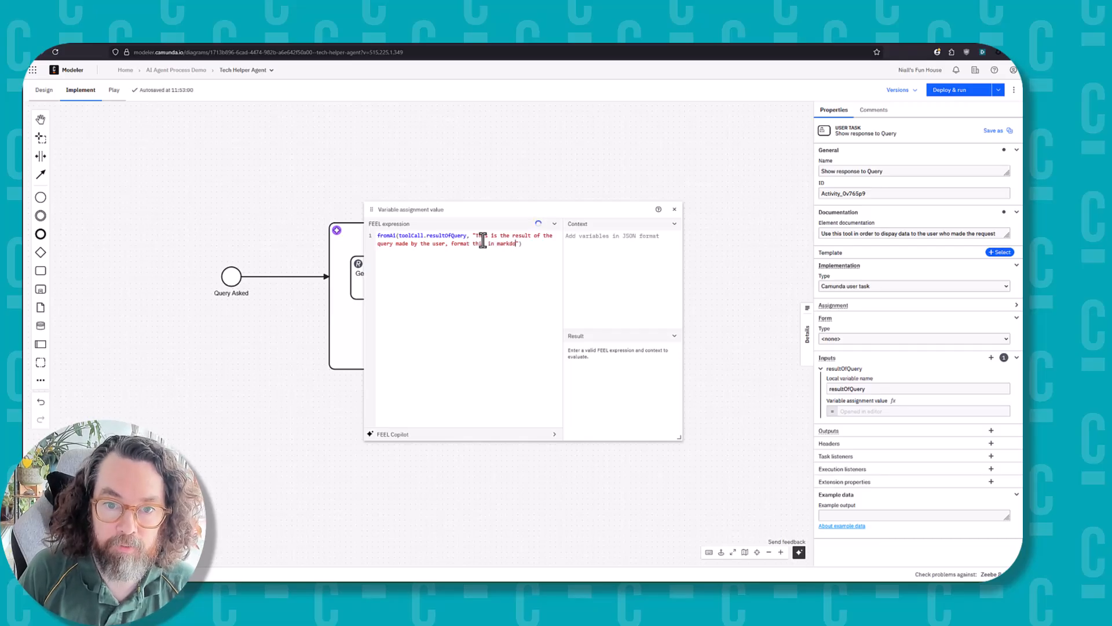
type("wn")
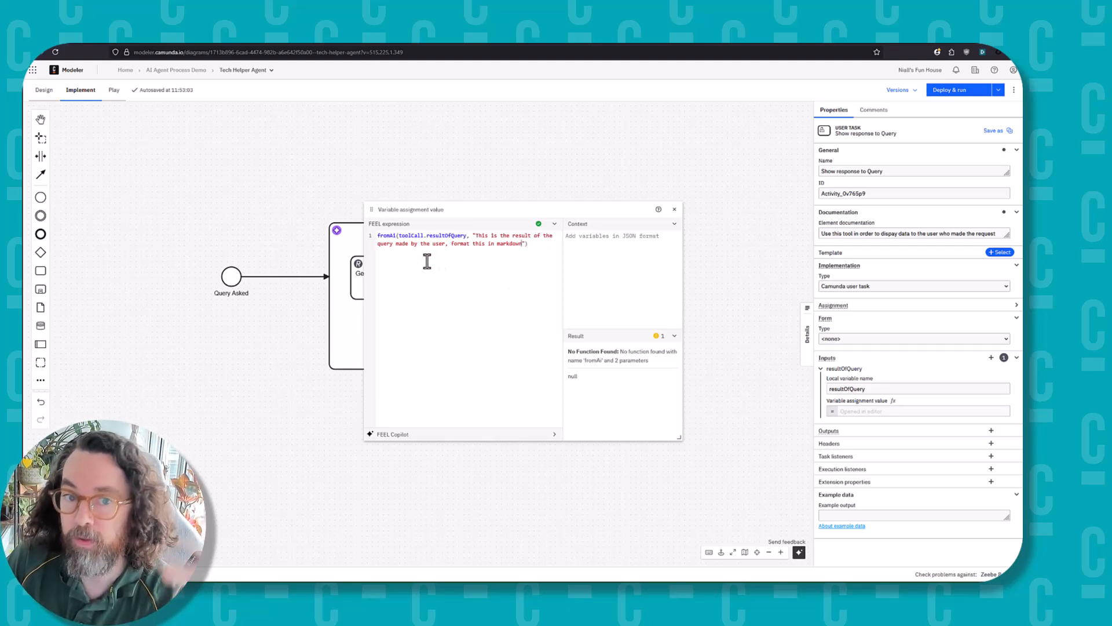
left_click(674, 209)
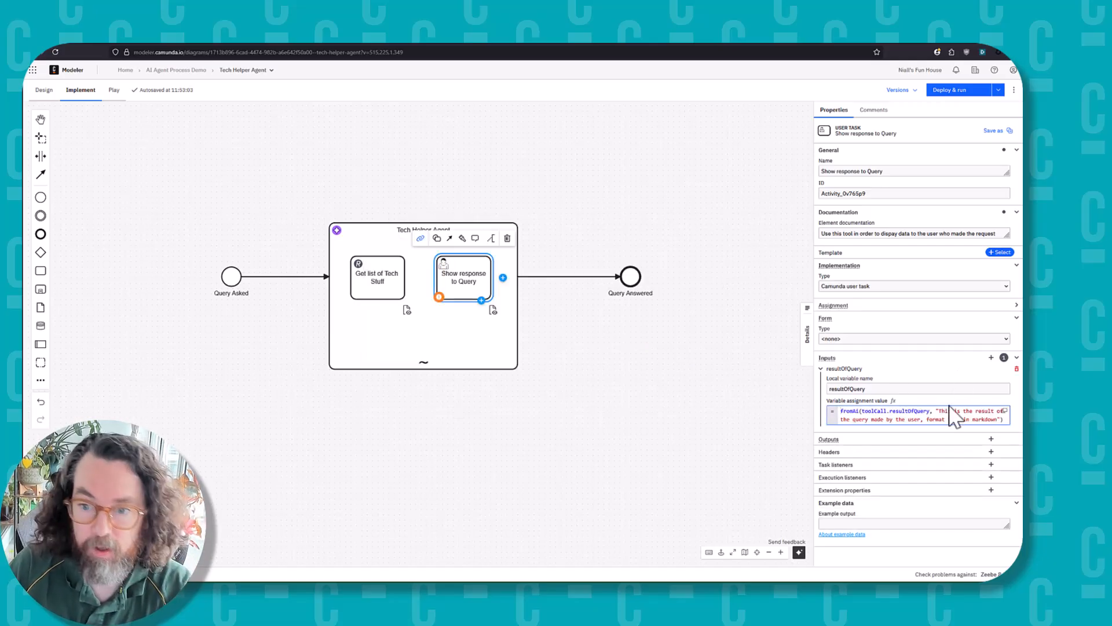
Add an output mapping to the user task, reusing the REST connector's result variable toolCallResult as the process variable name.
left_click(991, 438)
left_click(377, 285)
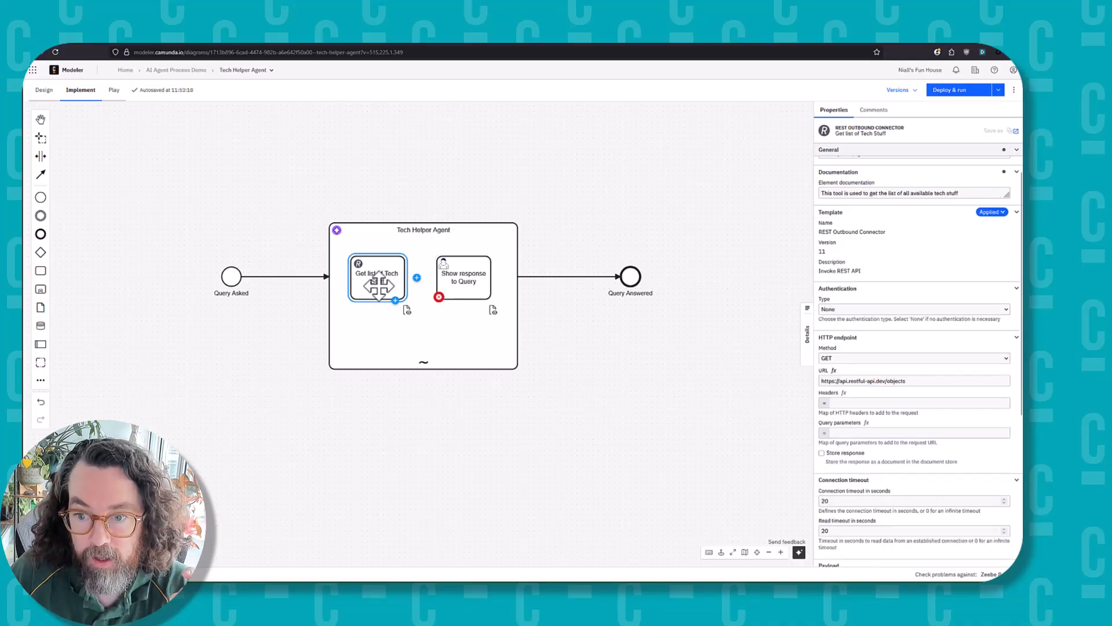
scroll(857, 440, "down", 5)
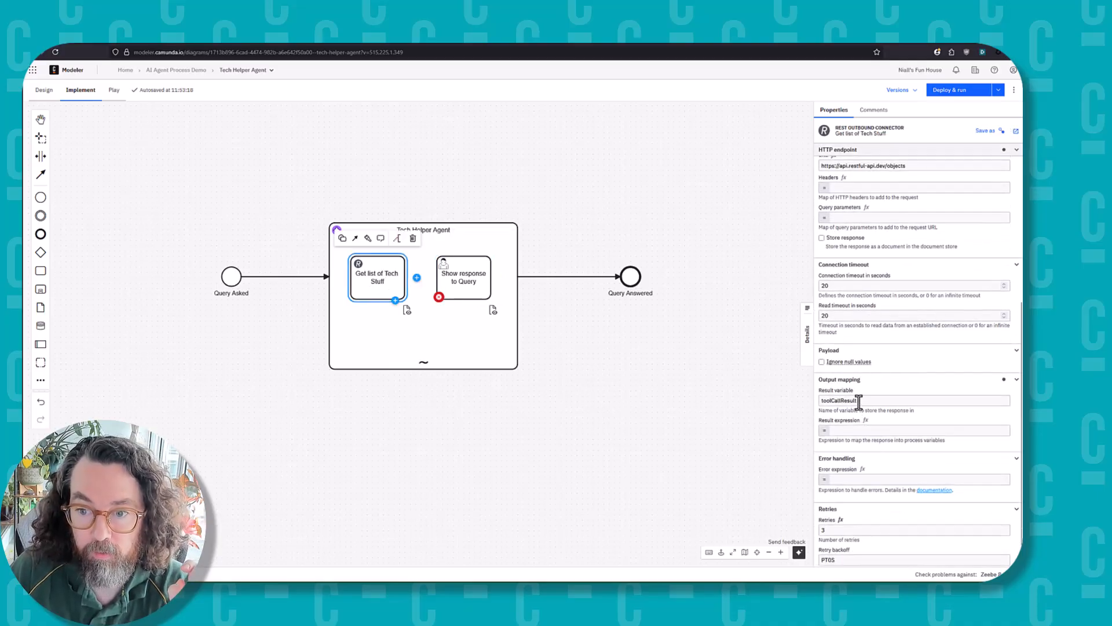
left_click_drag(861, 400, 810, 401)
key("ctrl+c")
left_click(464, 285)
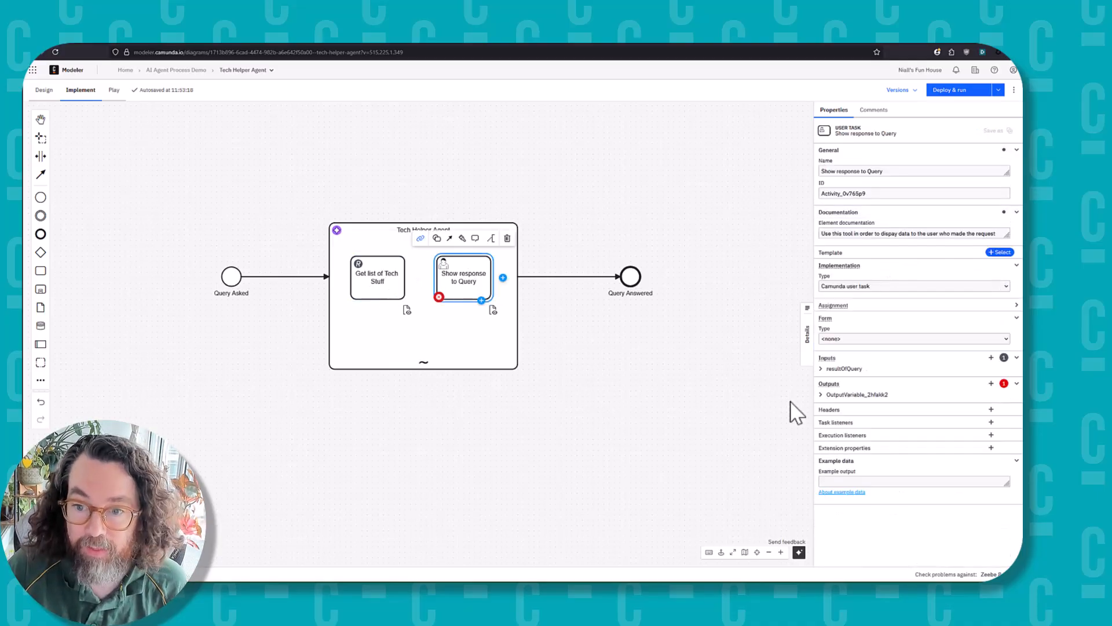
left_click(835, 395)
double_click(852, 415)
key("ctrl+v")
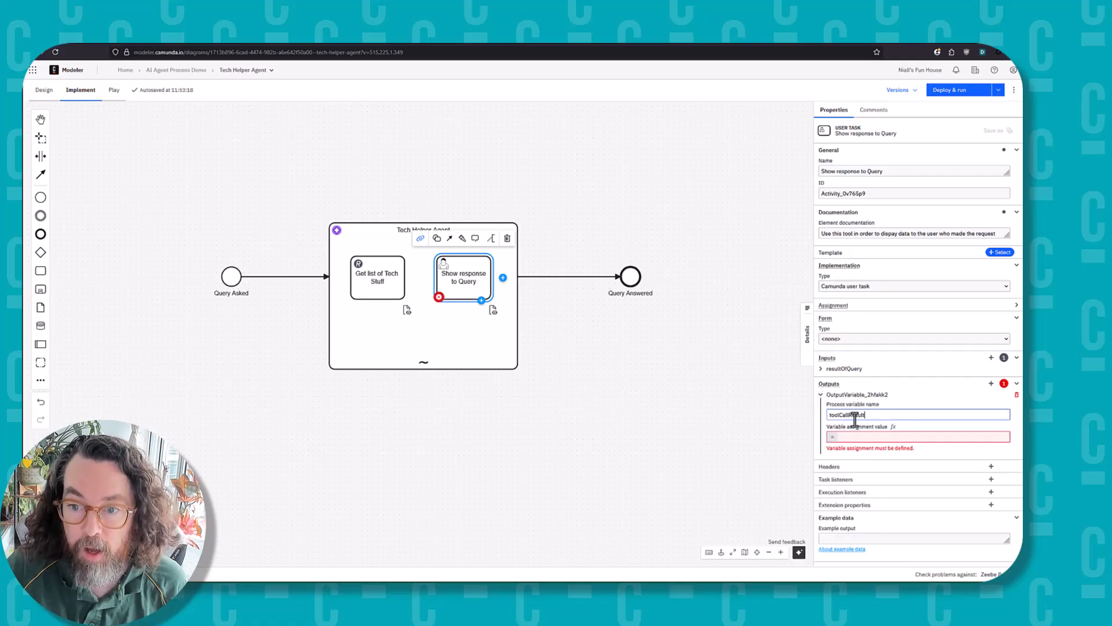
Set the toolCallResult output's assignment value to the context {"responseFromUser" : responseFromUser}.
left_click(856, 437)
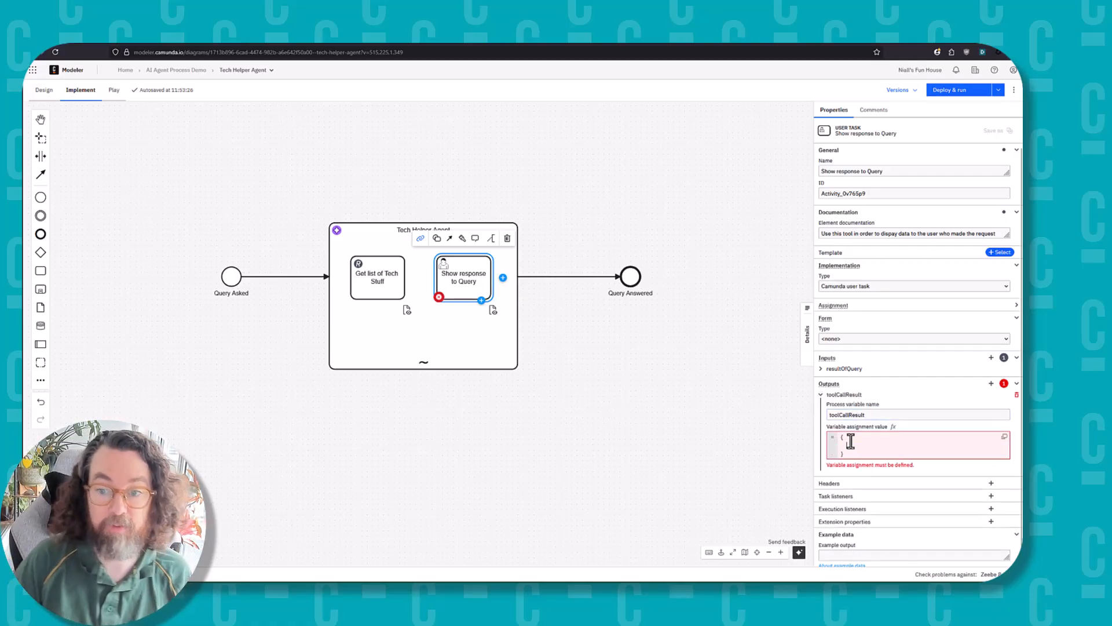
type("{")
key("Return")
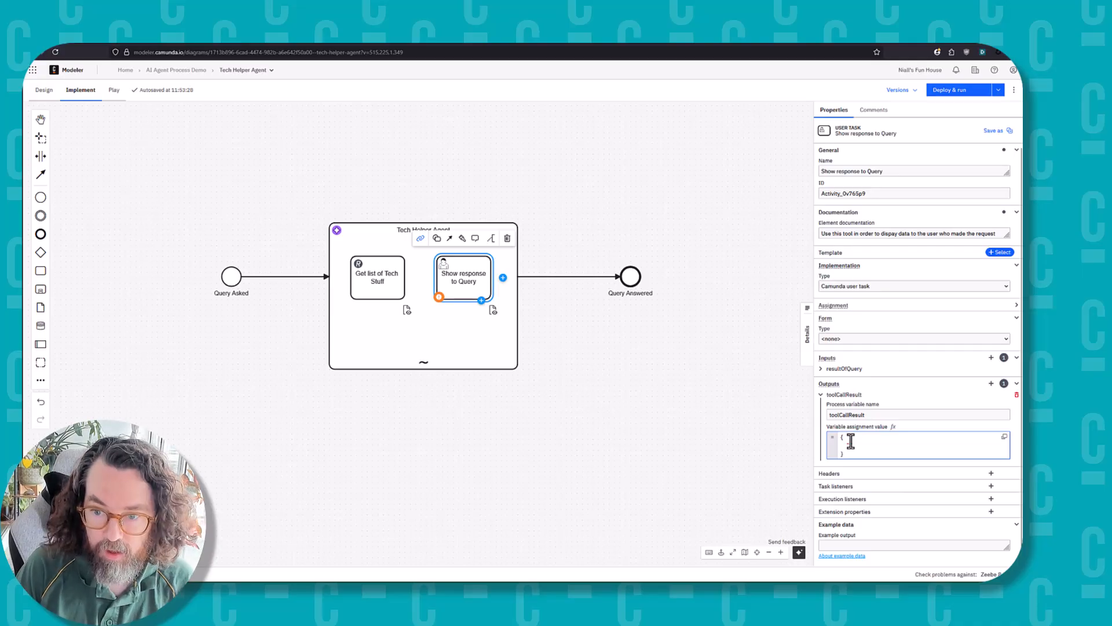
type("\"responseFromUs")
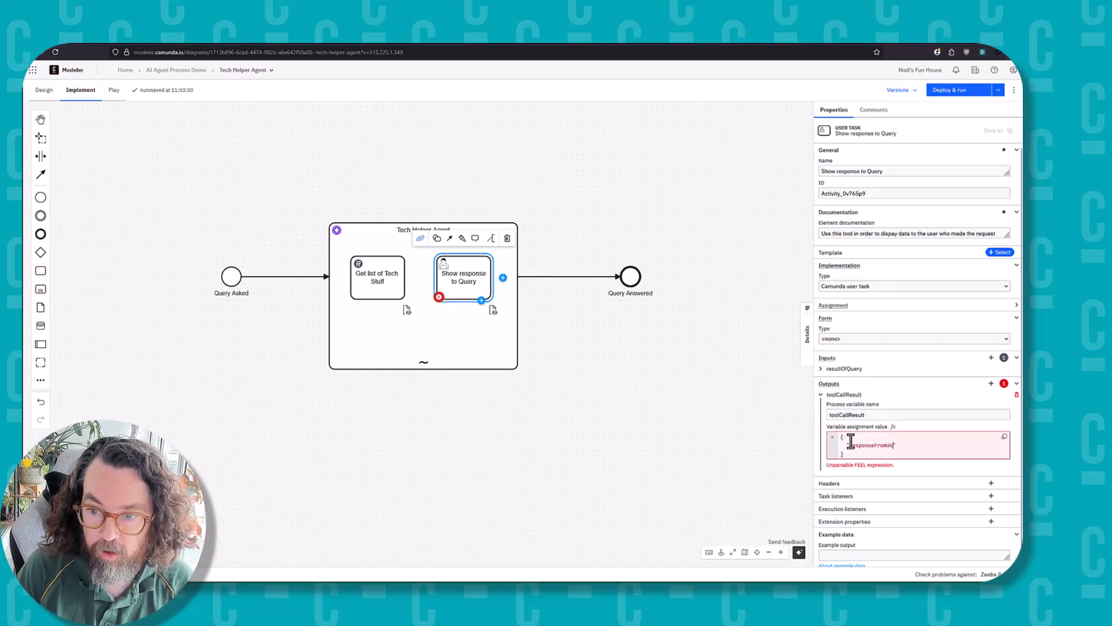
type("er\" ")
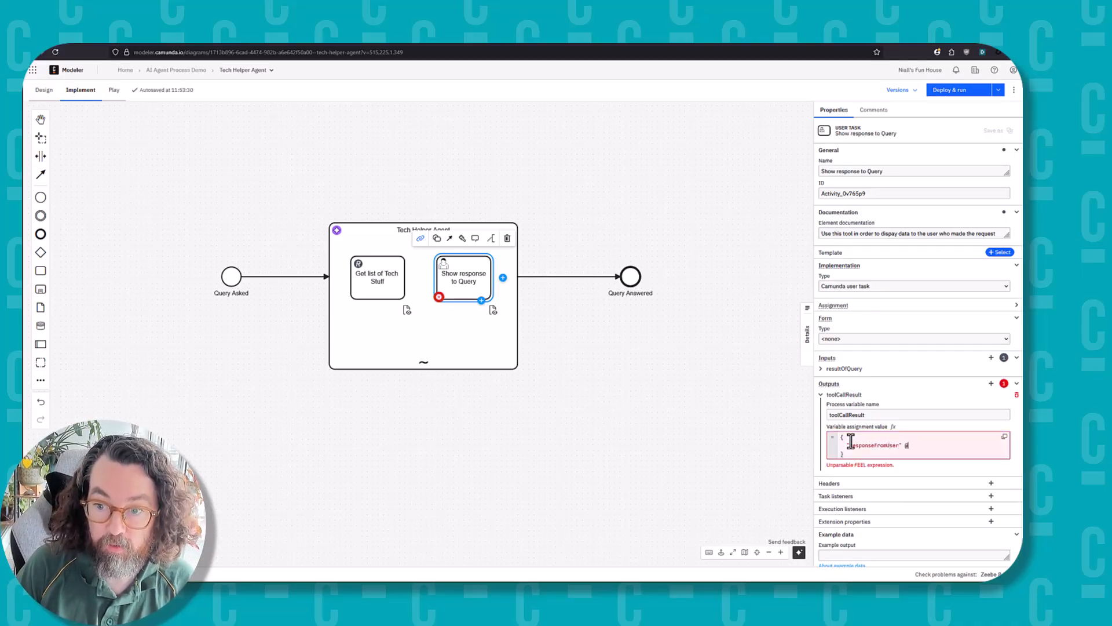
type(":")
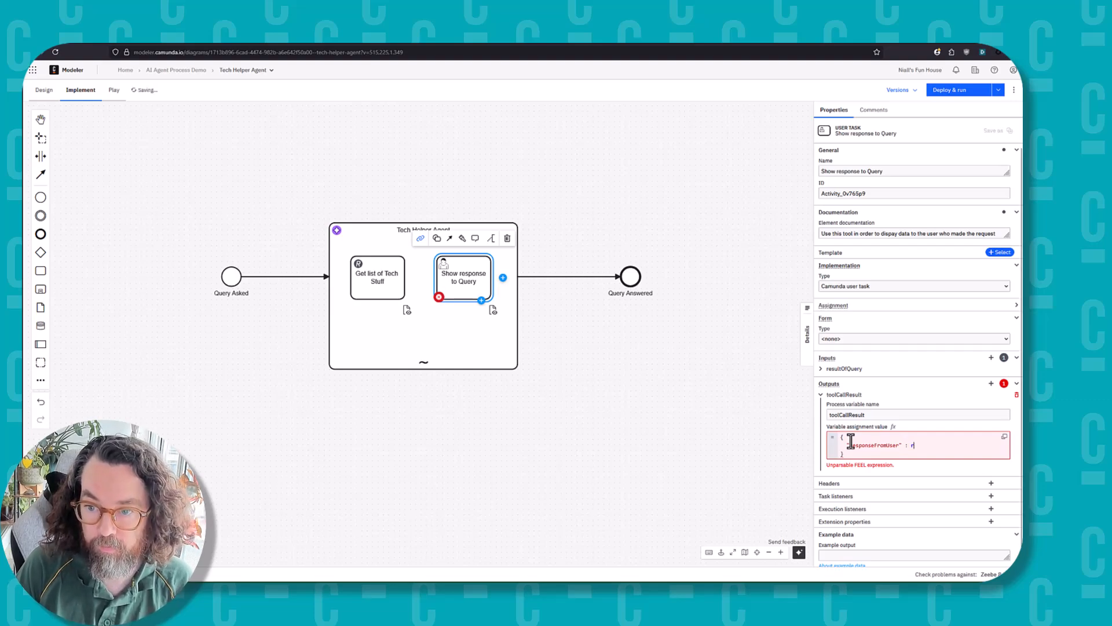
type(" responseFromUsr")
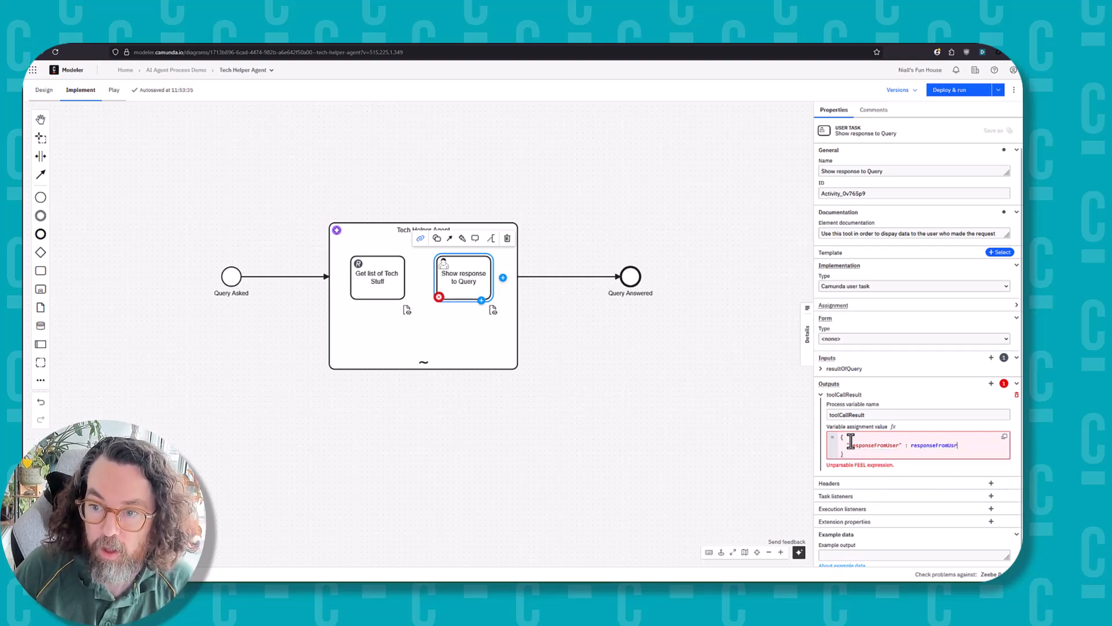
key("BackSpace")
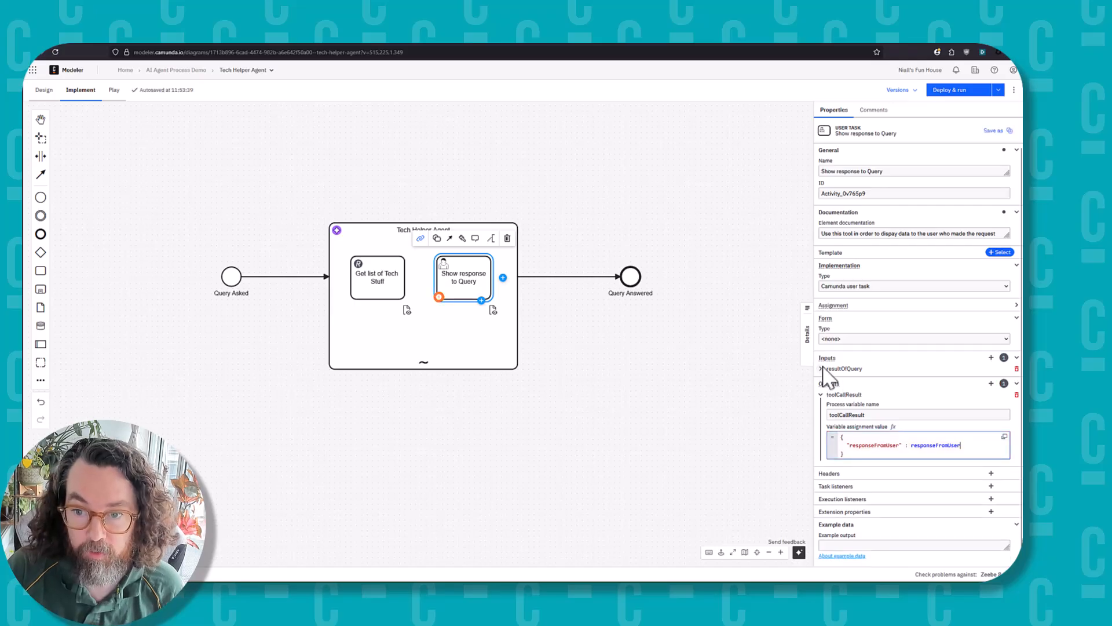
Expand the resultOfQuery input, copy its variable name, and review it against the responseFromUser variable in the output mapping.
left_click(833, 371)
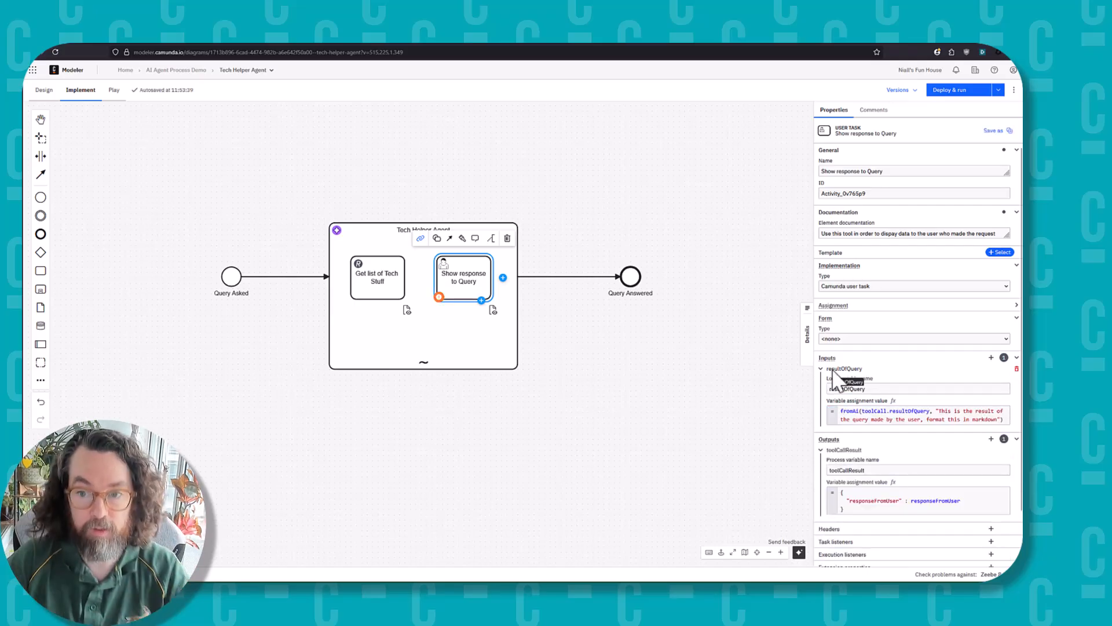
scroll(869, 341, "down", 1)
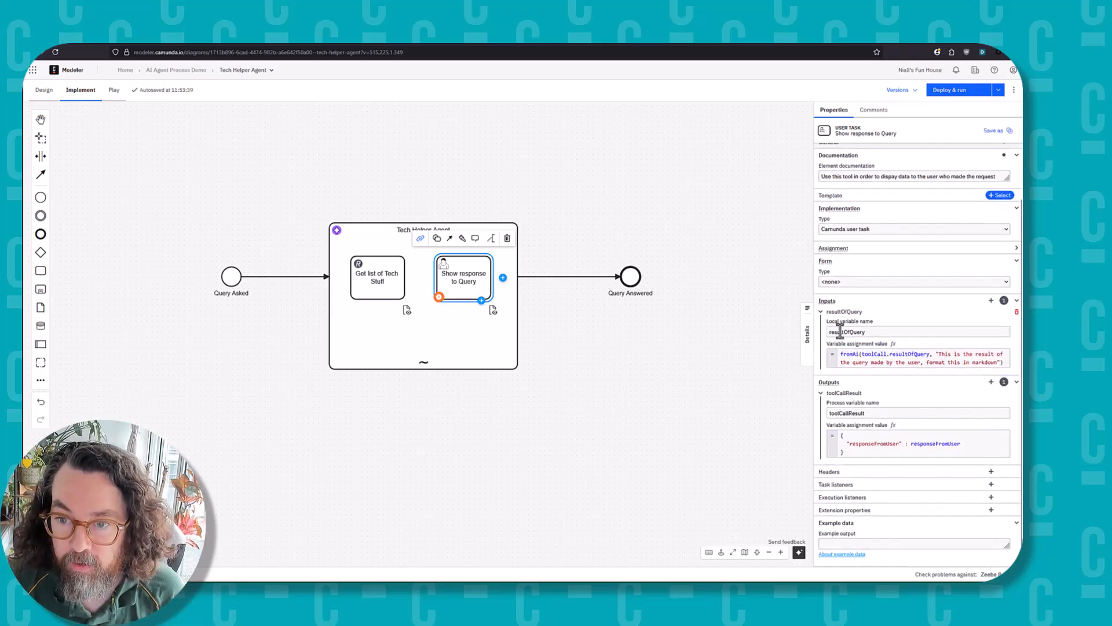
double_click(840, 331)
key("super+c")
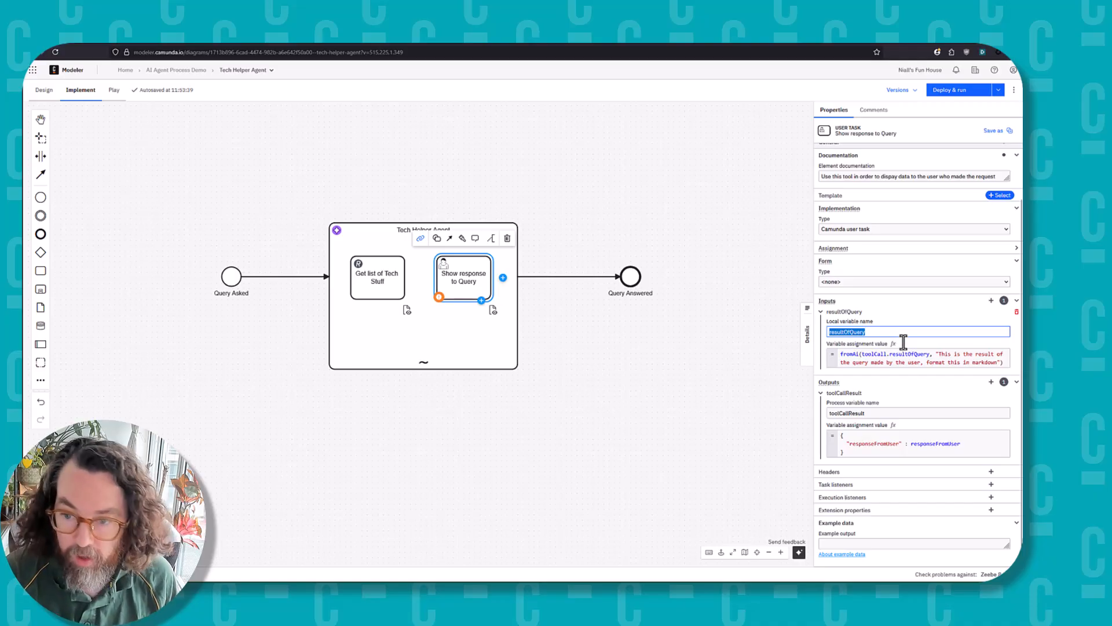
double_click(935, 444)
left_click(883, 333)
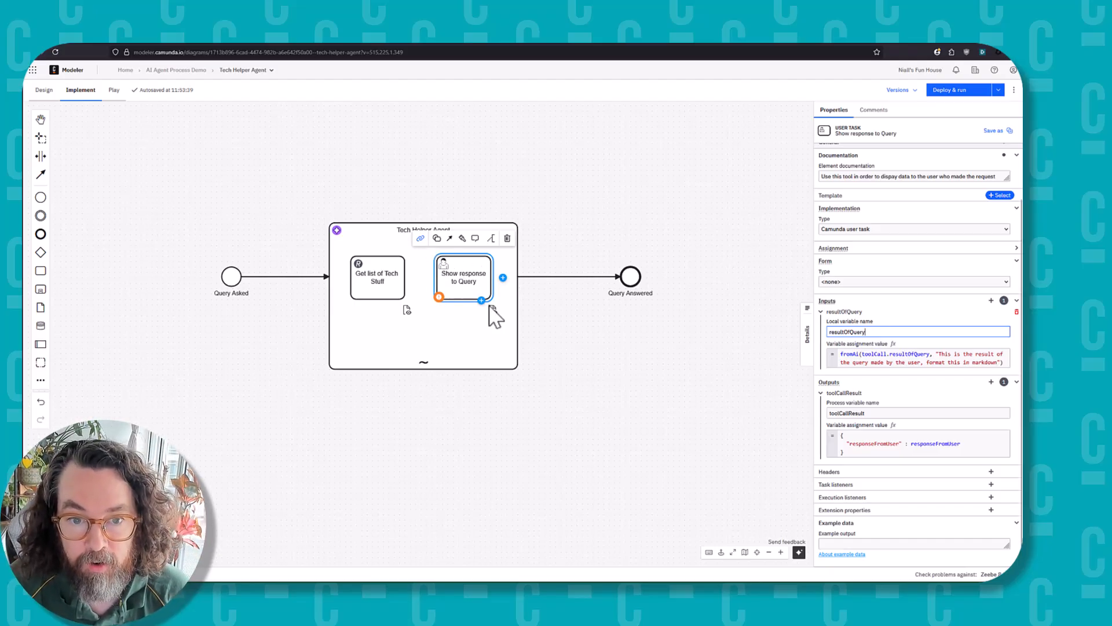
Create a new form linked to the "Show response to Query" user task and add a text view to it.
left_click(420, 238)
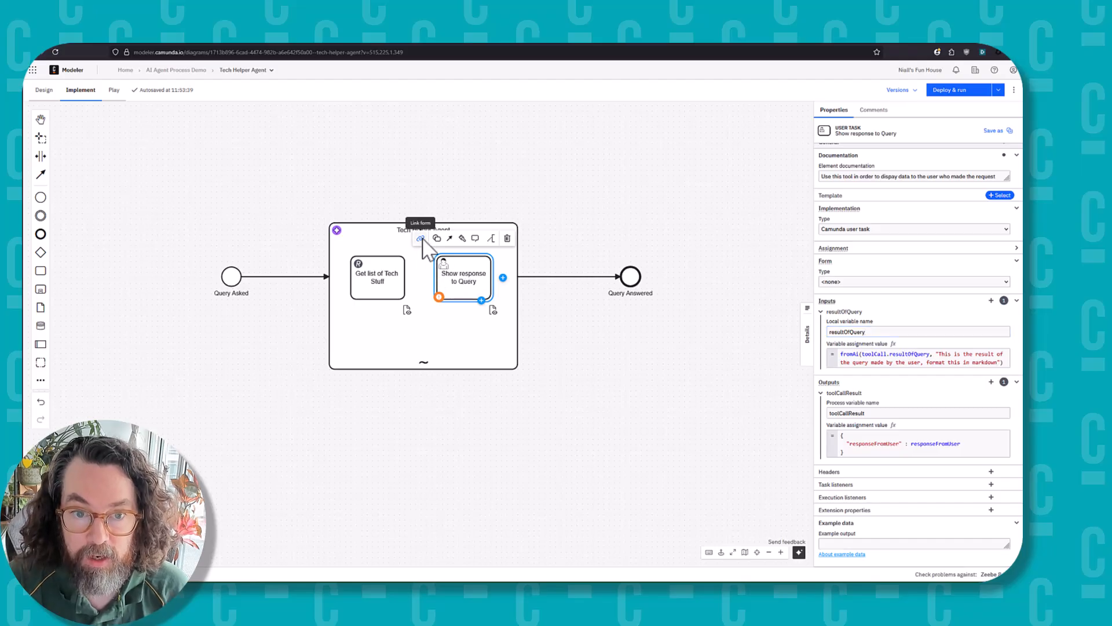
left_click(480, 375)
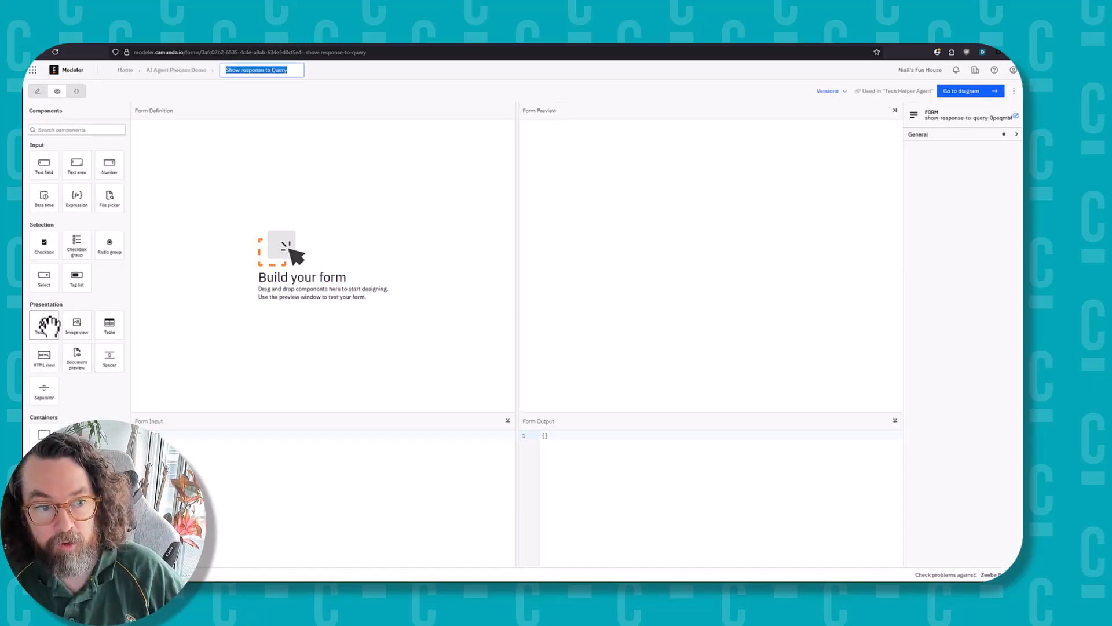
left_click_drag(45, 323, 291, 220)
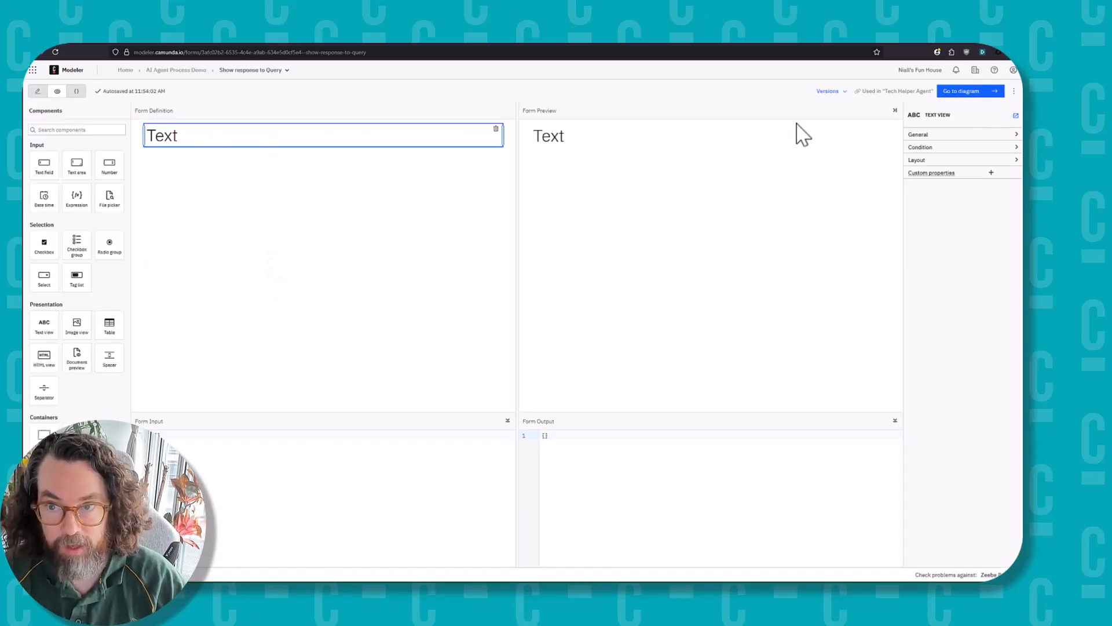
Replace the text view's default text with an expression that references the resultOfQuery variable.
left_click(955, 133)
left_click_drag(934, 155, 911, 164)
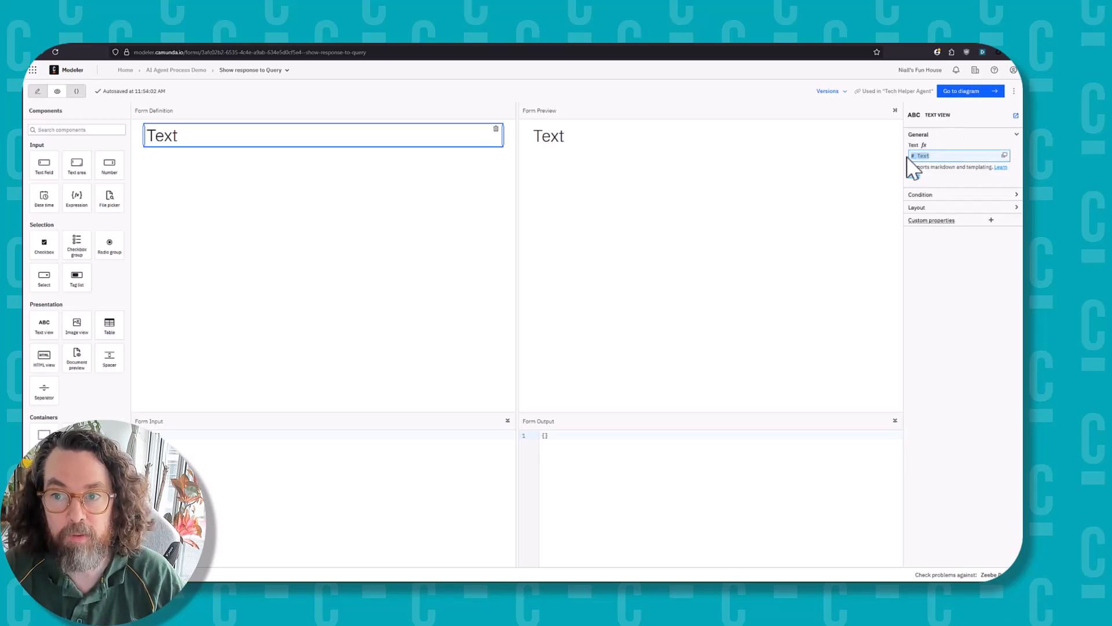
type("=")
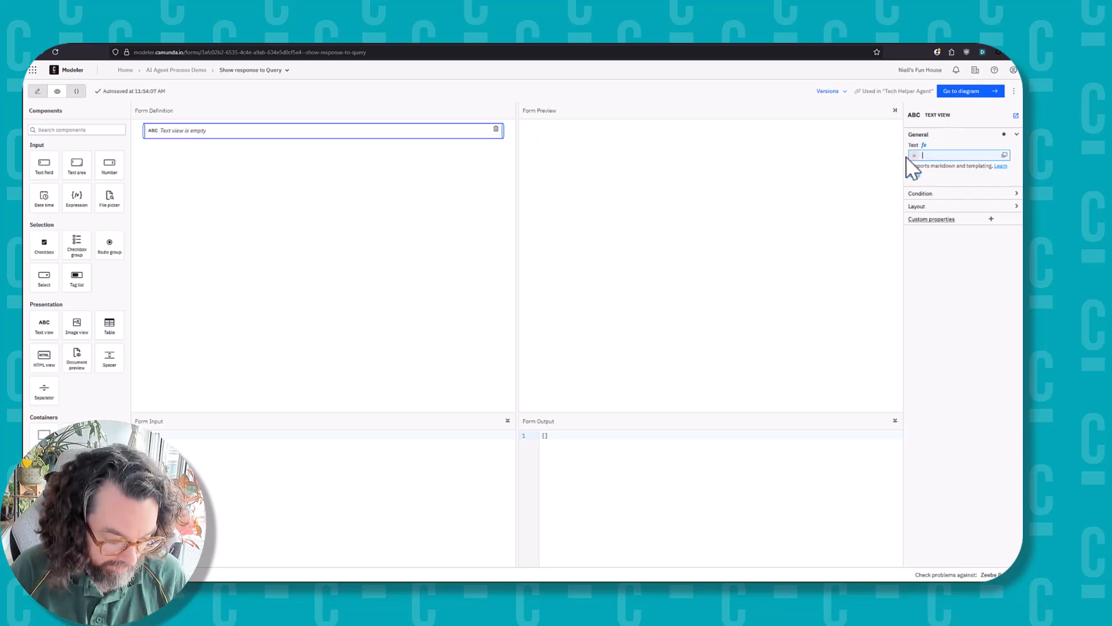
key("super+v")
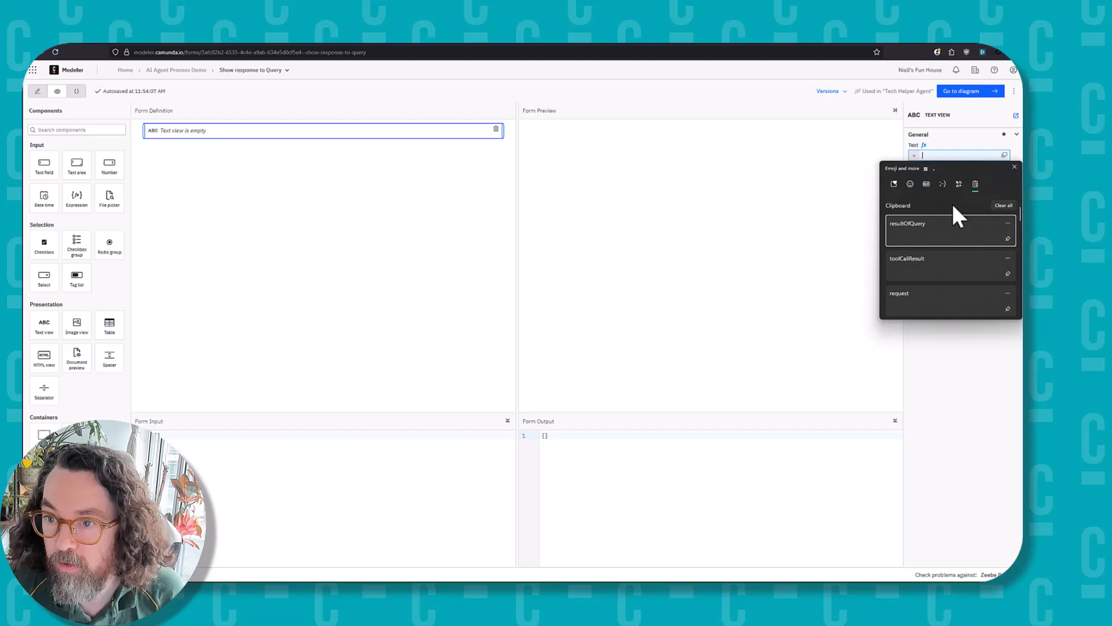
left_click(947, 234)
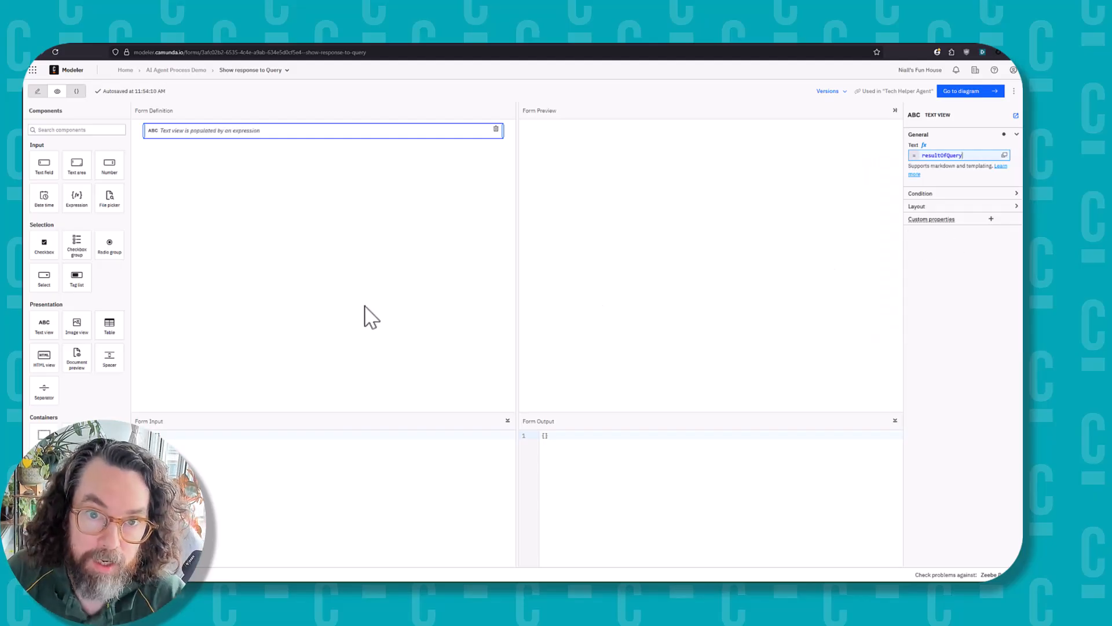
left_click(355, 291)
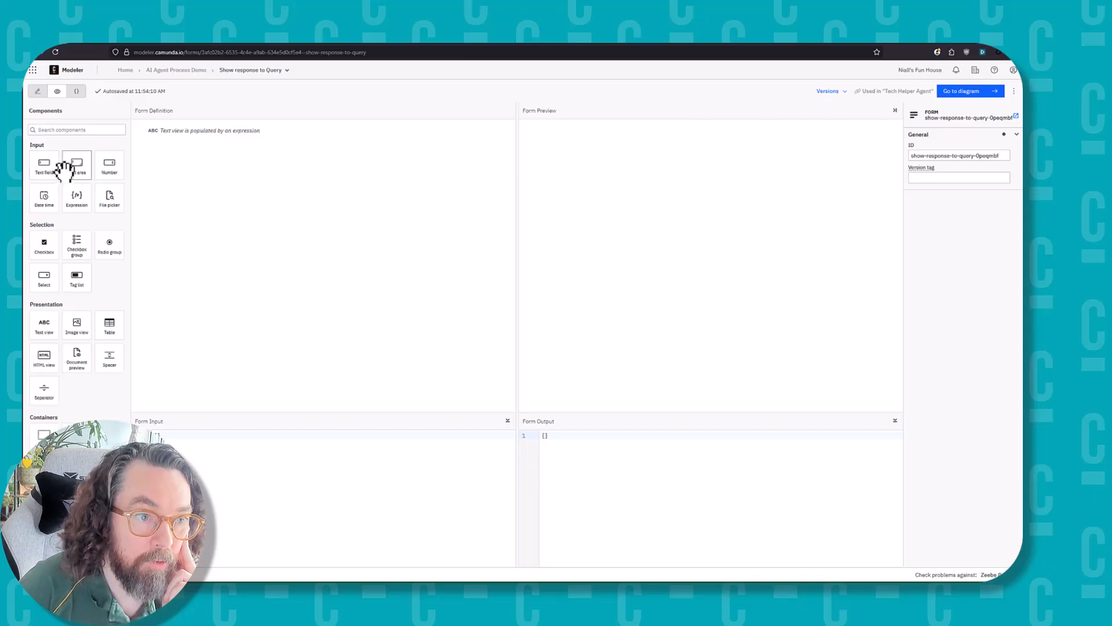
Add a text field below the text view and label it "Follow Up Question".
left_click_drag(46, 168, 315, 231)
left_click_drag(948, 155, 899, 155)
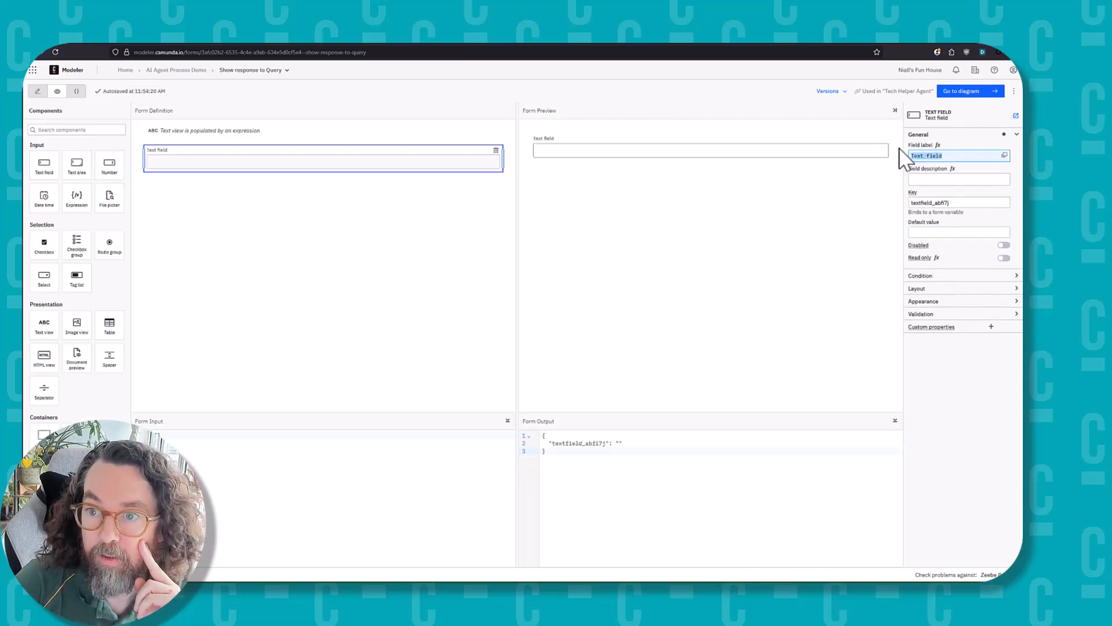
type("Follow")
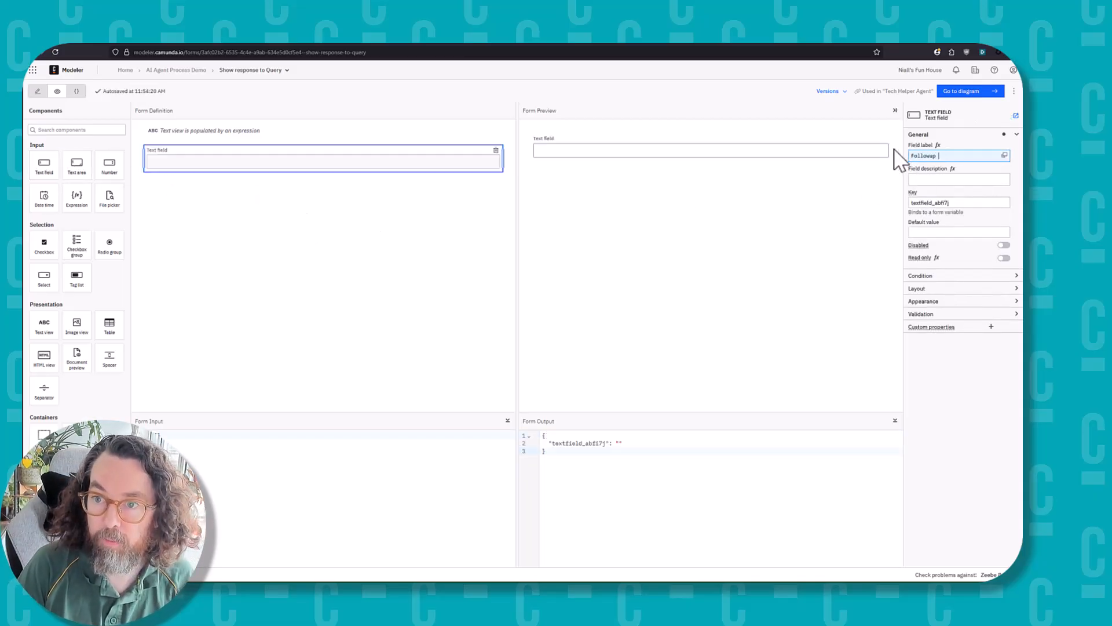
type("up")
key("BackSpace")
key("BackSpace")
type("Up Question")
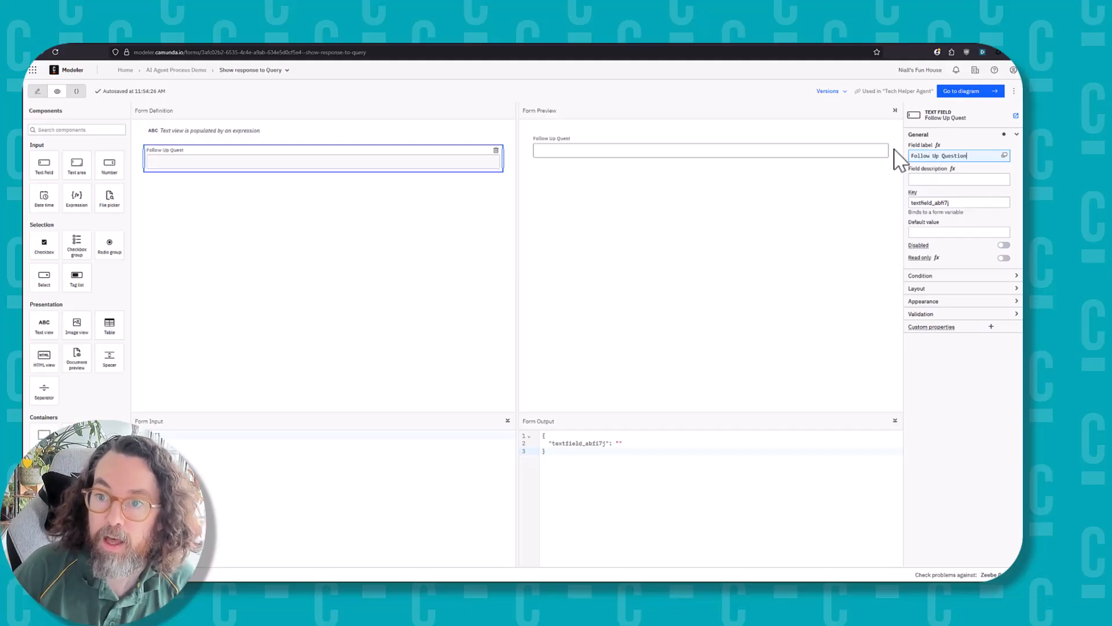
Set the Follow Up Question field's key to responseFromUser.
double_click(921, 202)
key("BackSpace")
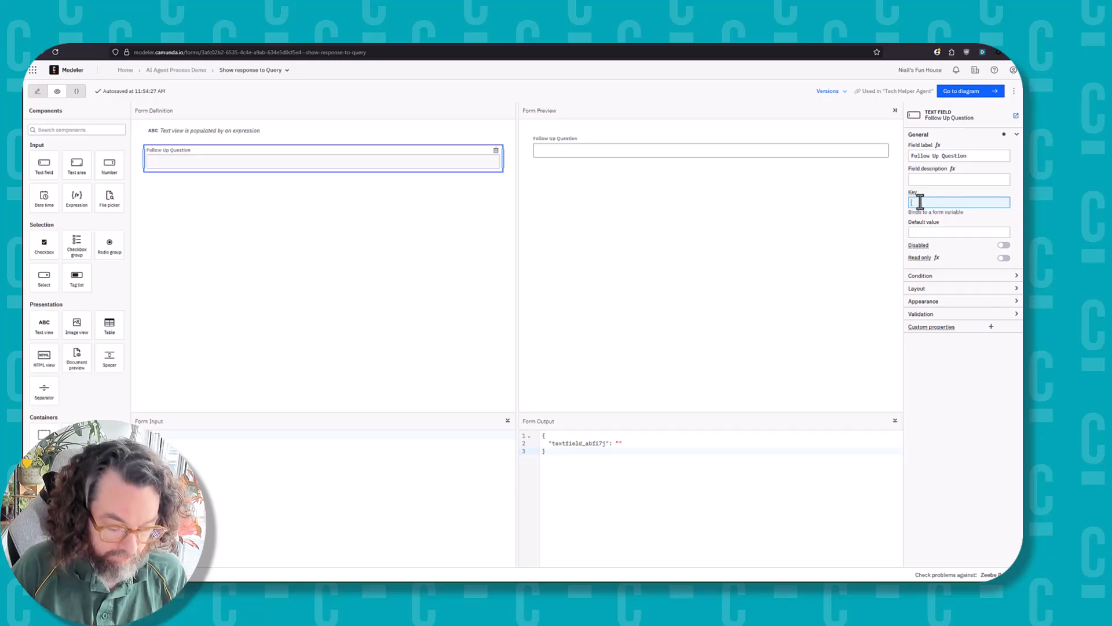
key("super+v")
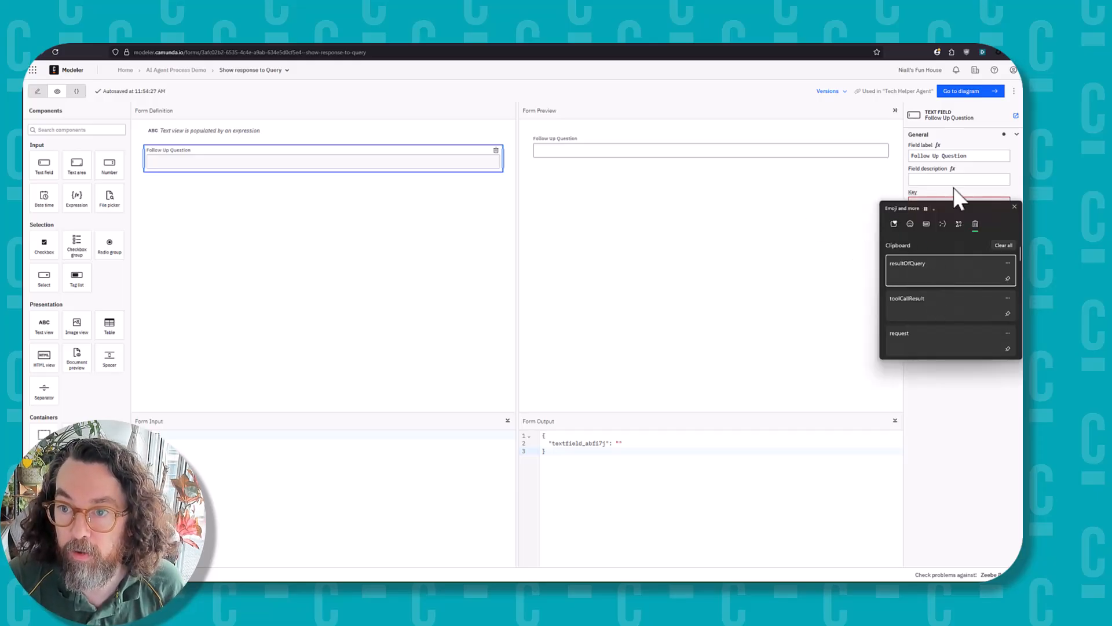
left_click(1014, 206)
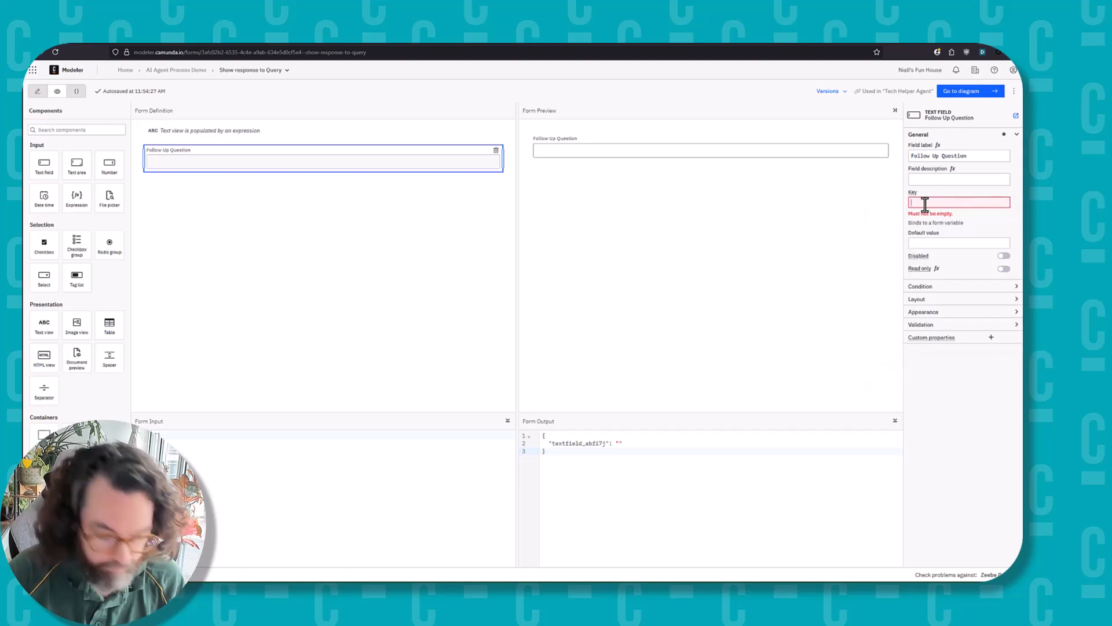
type("responseFromUser")
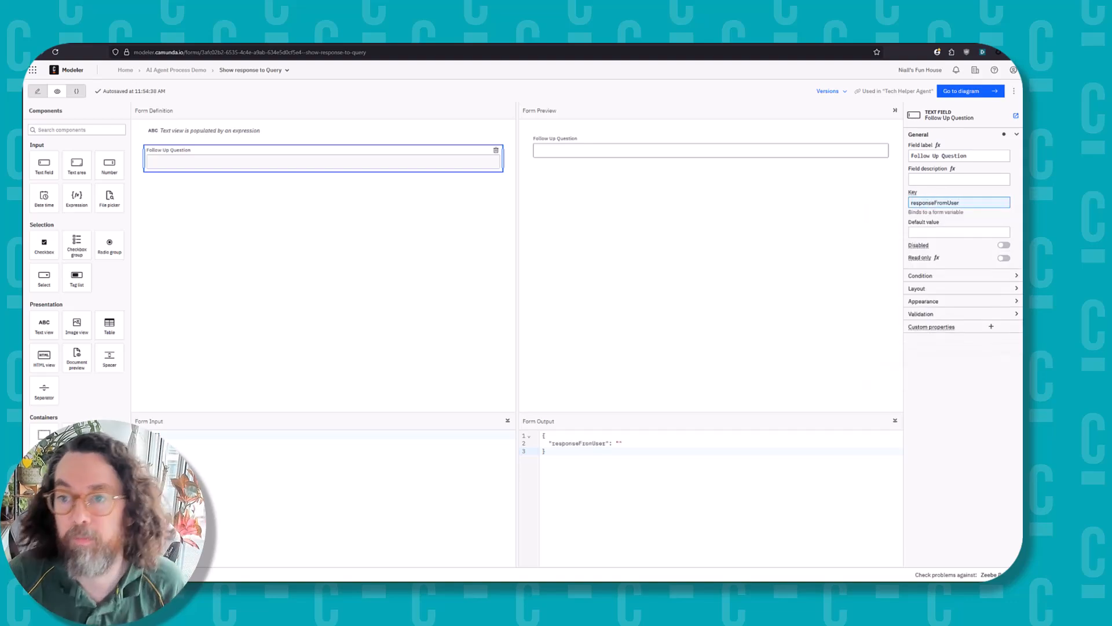
double_click(939, 203)
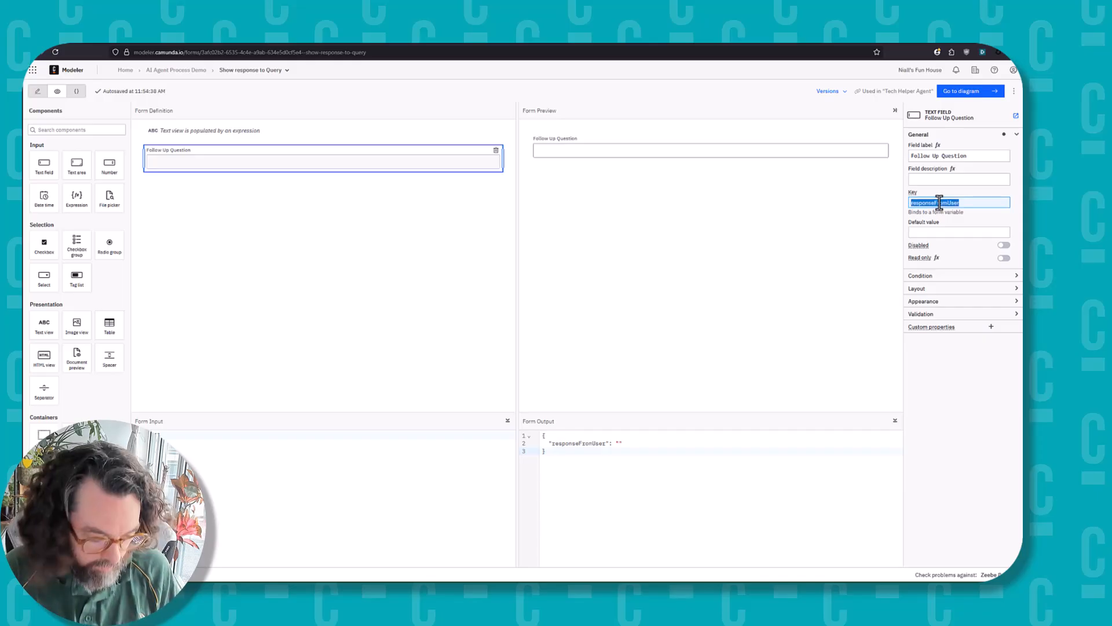
Review the settings of the form's text view and Follow Up Question field, and return to the process diagram.
left_click(303, 246)
left_click(260, 132)
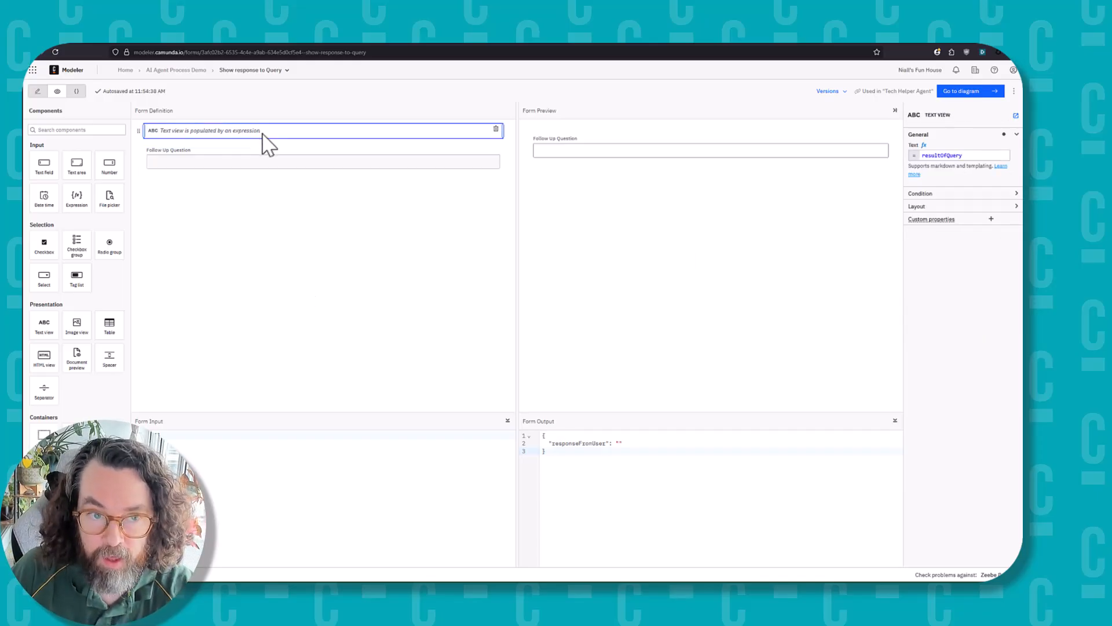
left_click(265, 165)
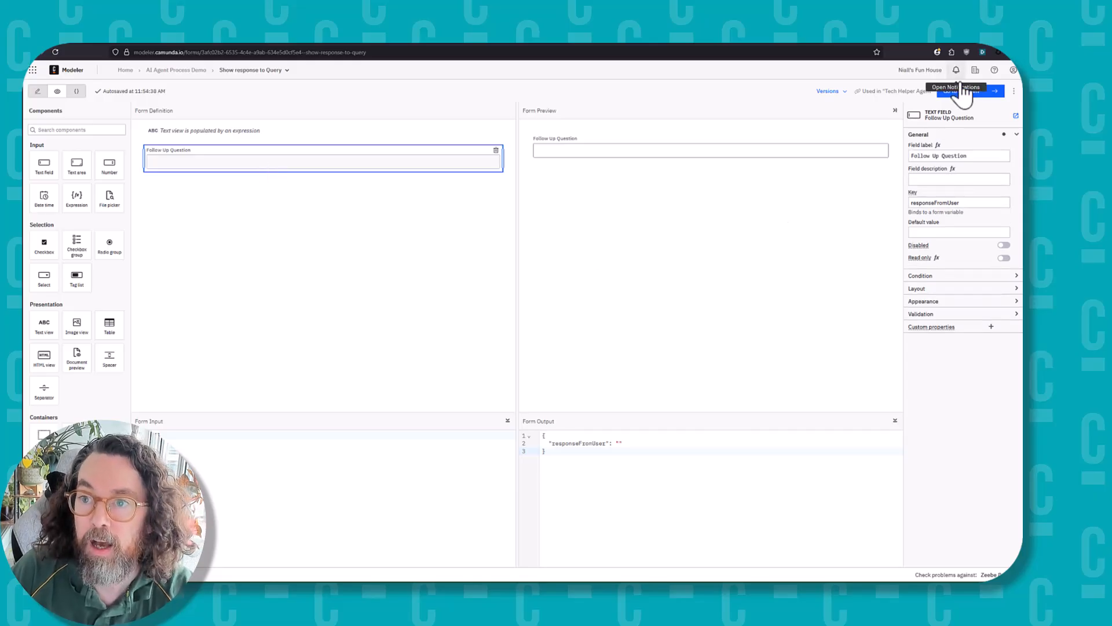
left_click(964, 91)
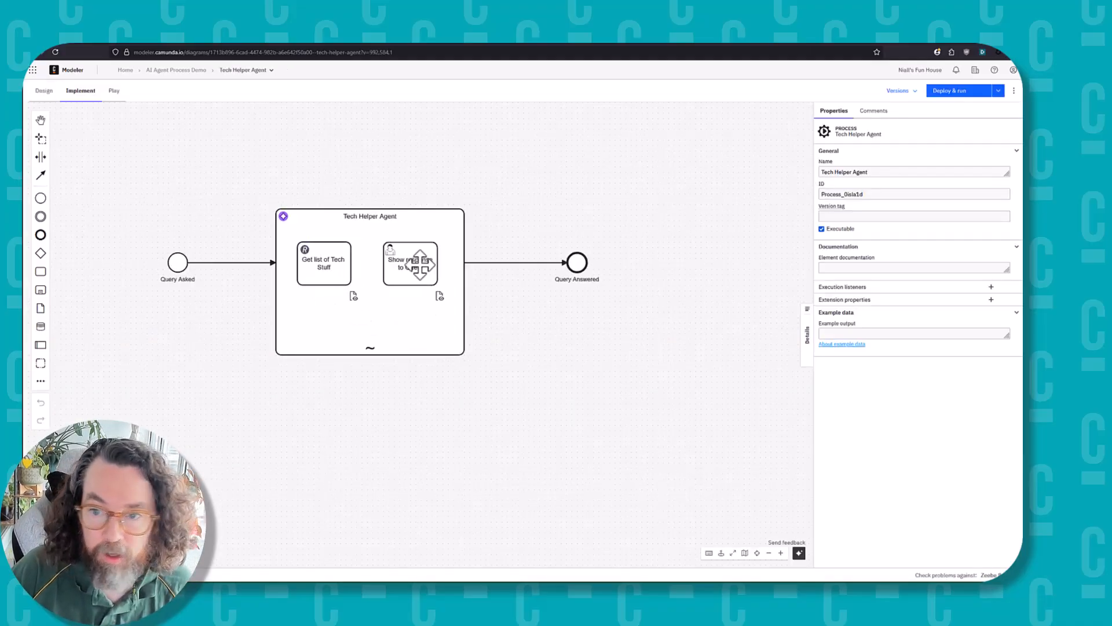
Check the toolCallResult output mapping of the "Show response to Query" user task for the responseFromUser variable.
left_click(412, 268)
left_click(823, 442)
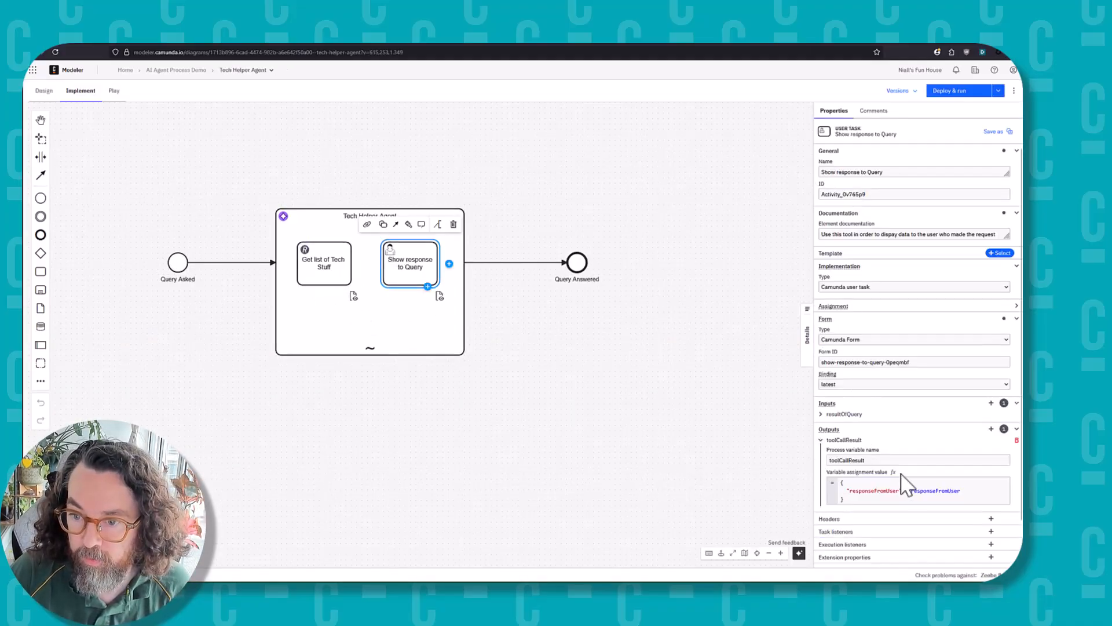
double_click(948, 491)
left_click(993, 497)
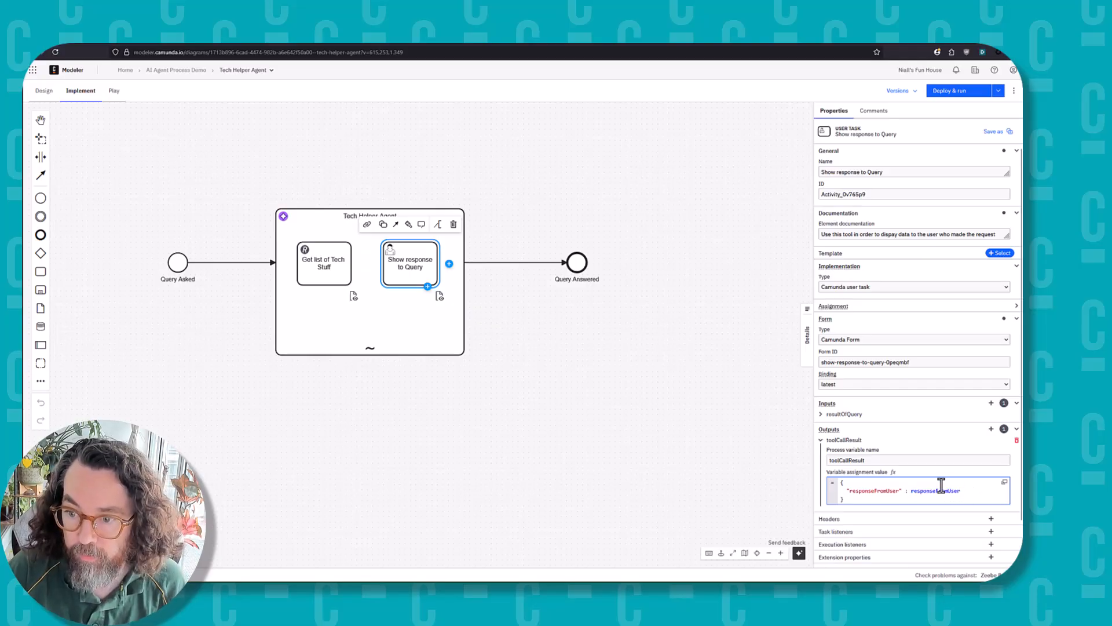
left_click(614, 387)
Review the "Get list of Tech Stuff" and "Show response to Query" tools inside the Tech Helper Agent sub-process.
left_click_drag(571, 377, 623, 403)
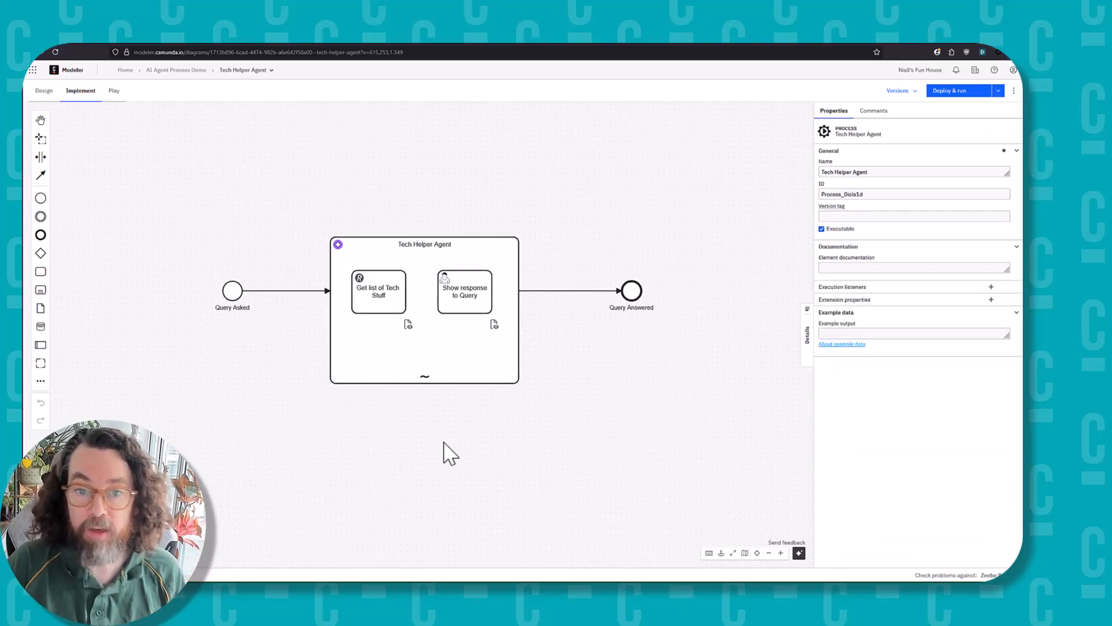
scroll(446, 443, "up", 3)
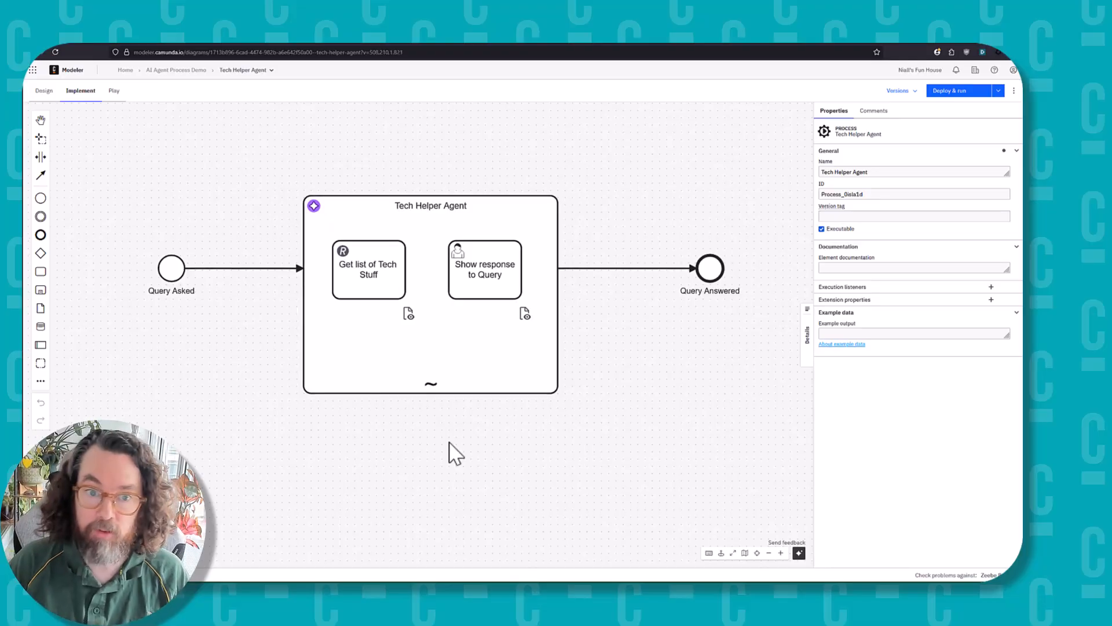
left_click(364, 257)
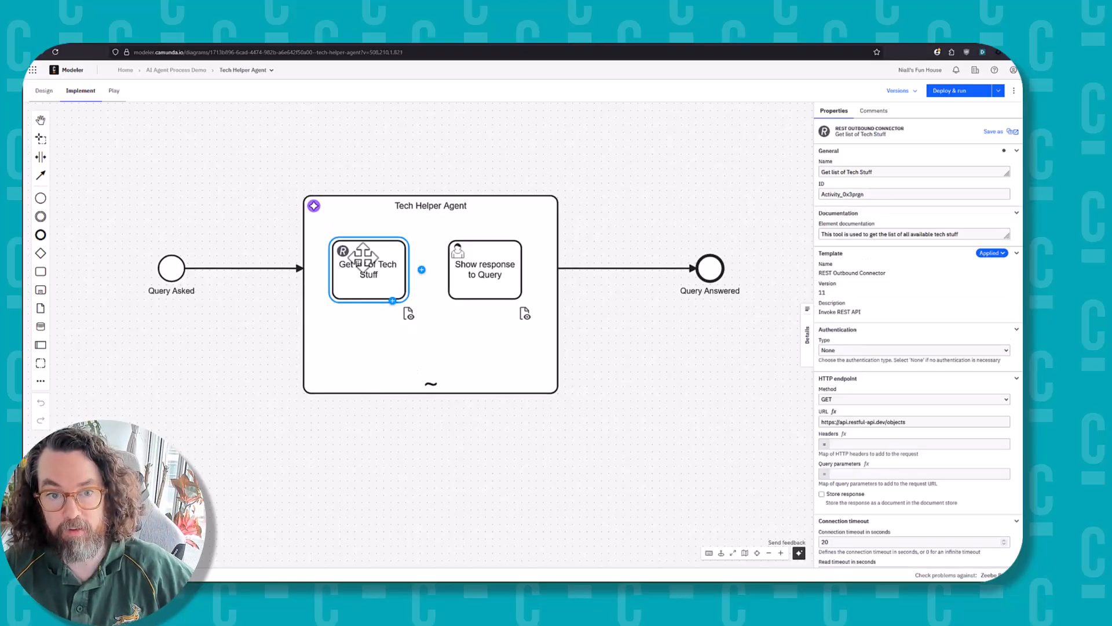
left_click(498, 288)
left_click(619, 377)
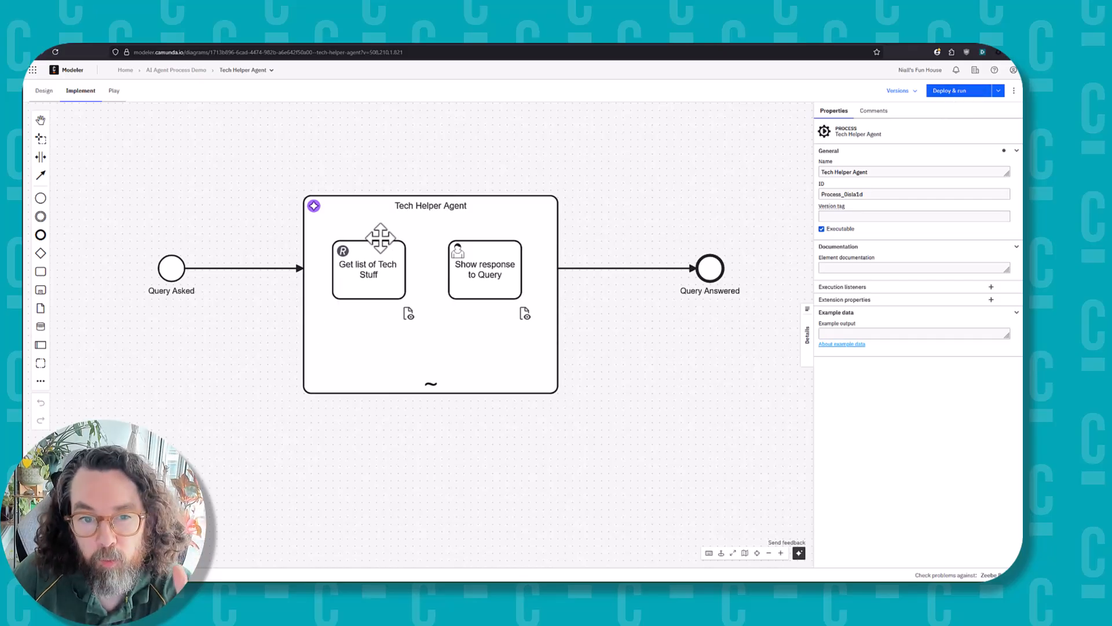
Copy the request variable name from the Tech Helper Agent's user prompt and deselect the agent.
left_click(365, 216)
scroll(872, 412, "down", 10)
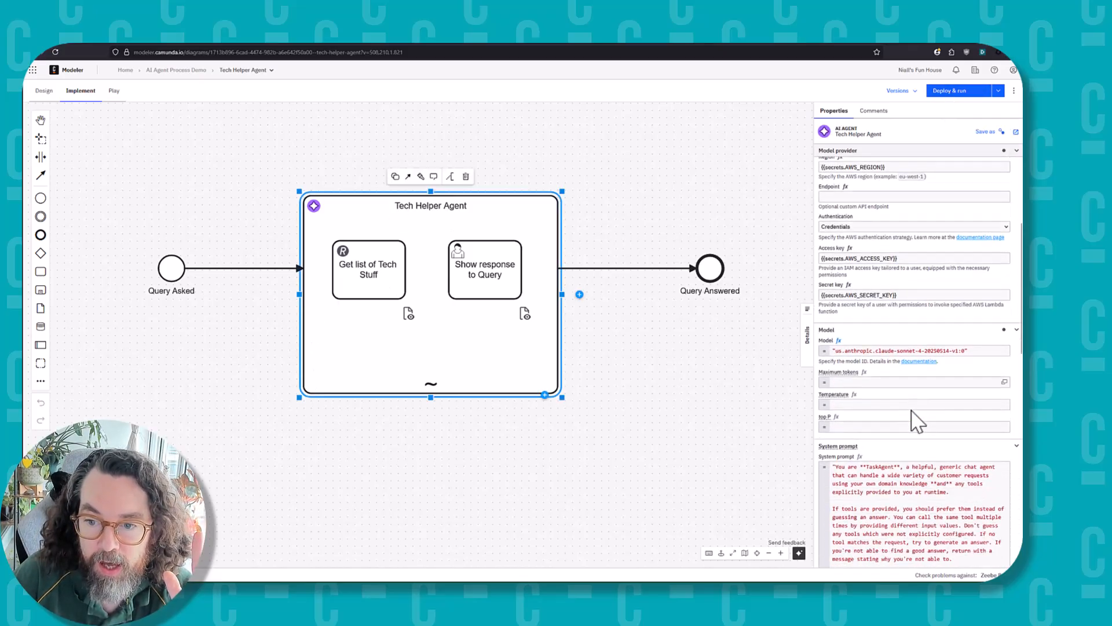
double_click(839, 421)
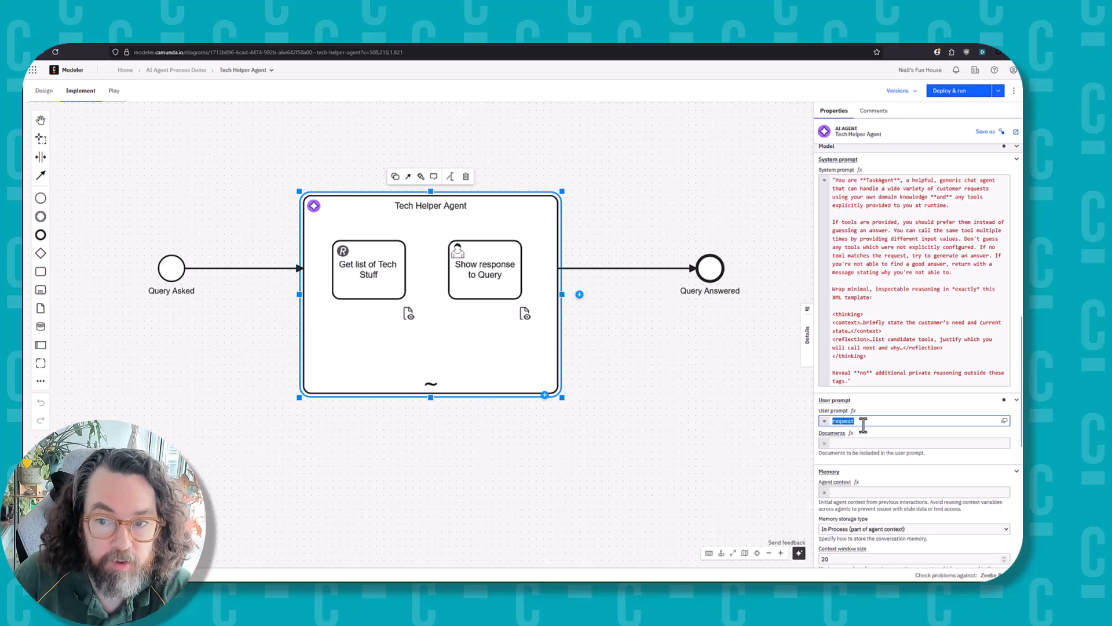
right_click(842, 421)
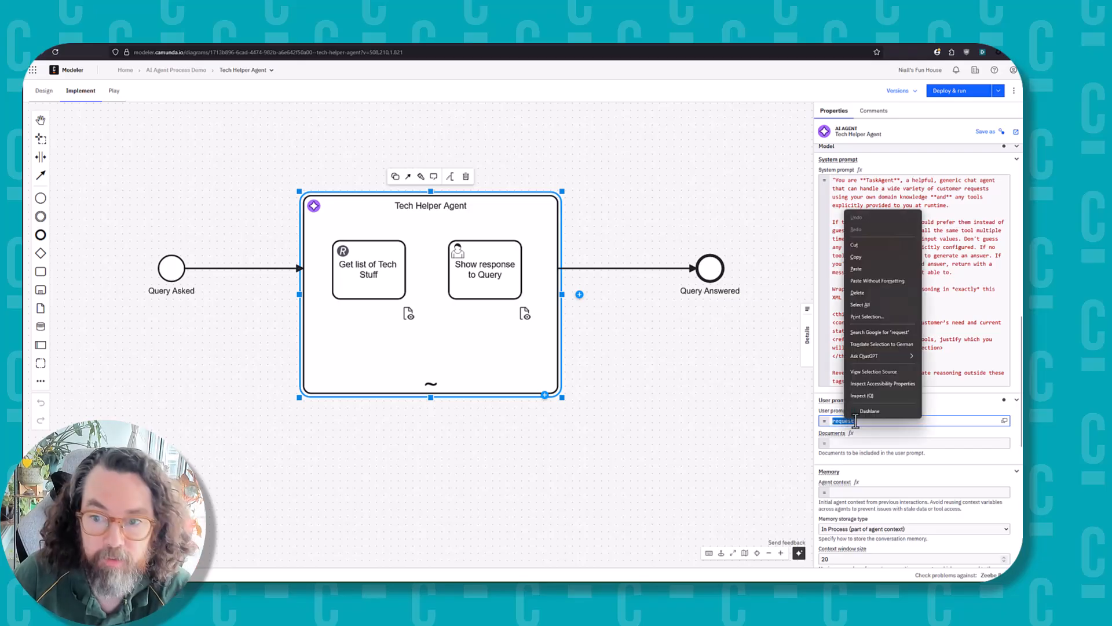
left_click(863, 255)
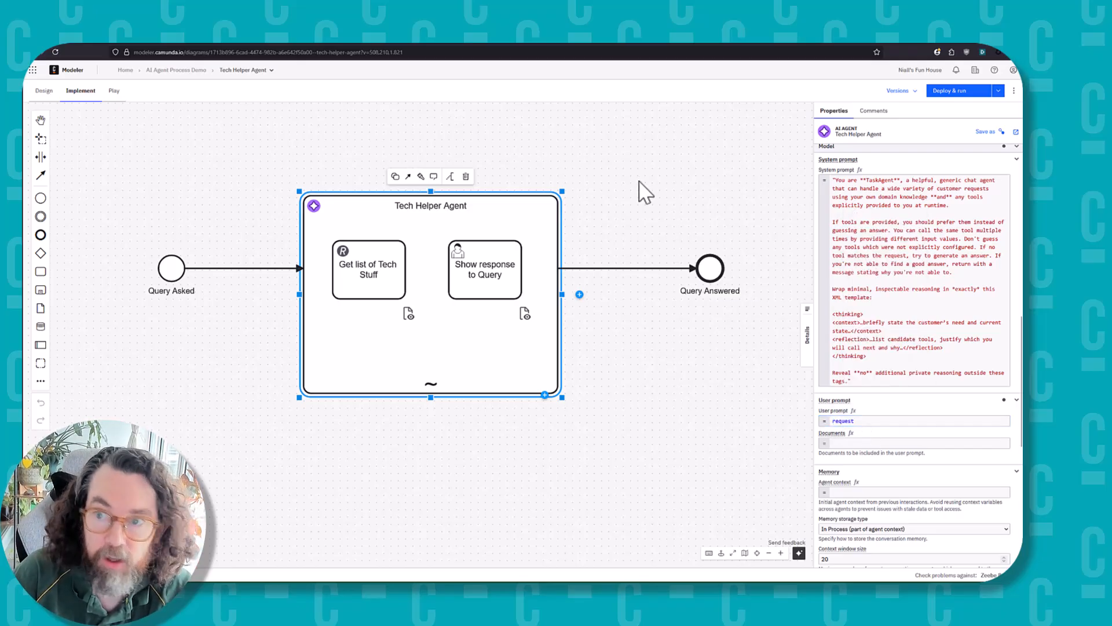
left_click(646, 191)
Deploy and run the diagram on the Alphie8 cluster with the JSON variable "request" : "Can you show me the list of all tech stuff".
left_click(948, 91)
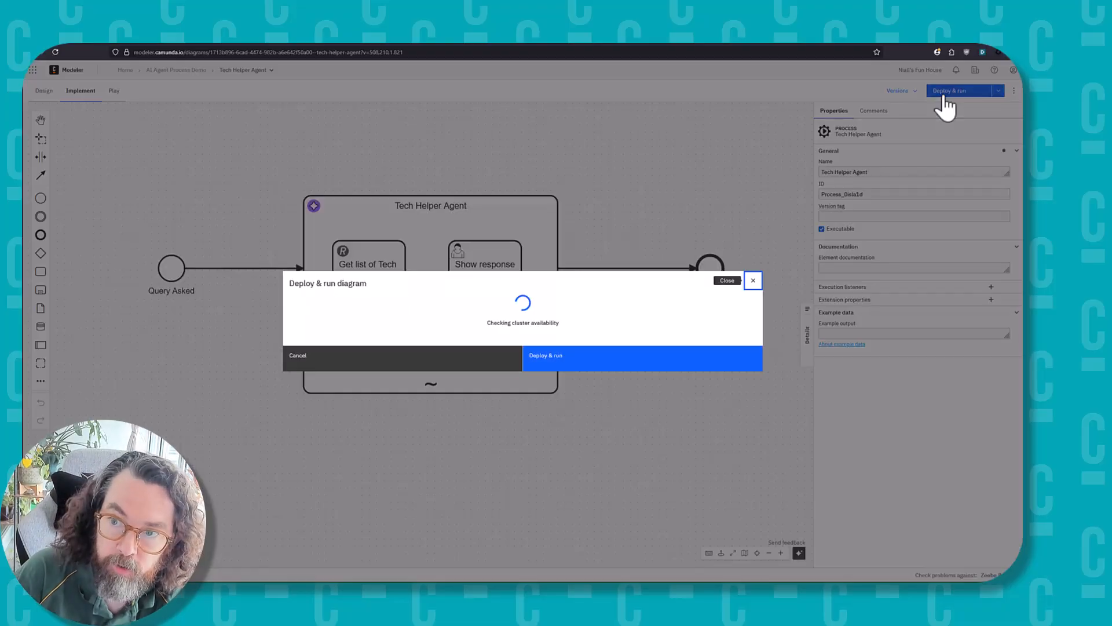
left_click(338, 419)
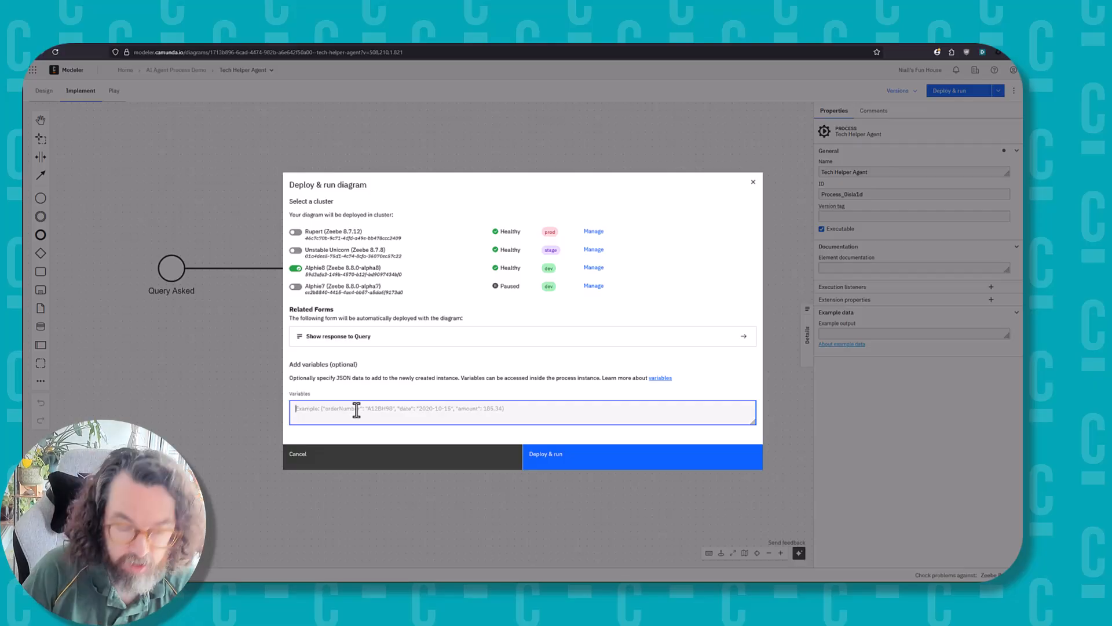
type("{")
key("Return")
type("}")
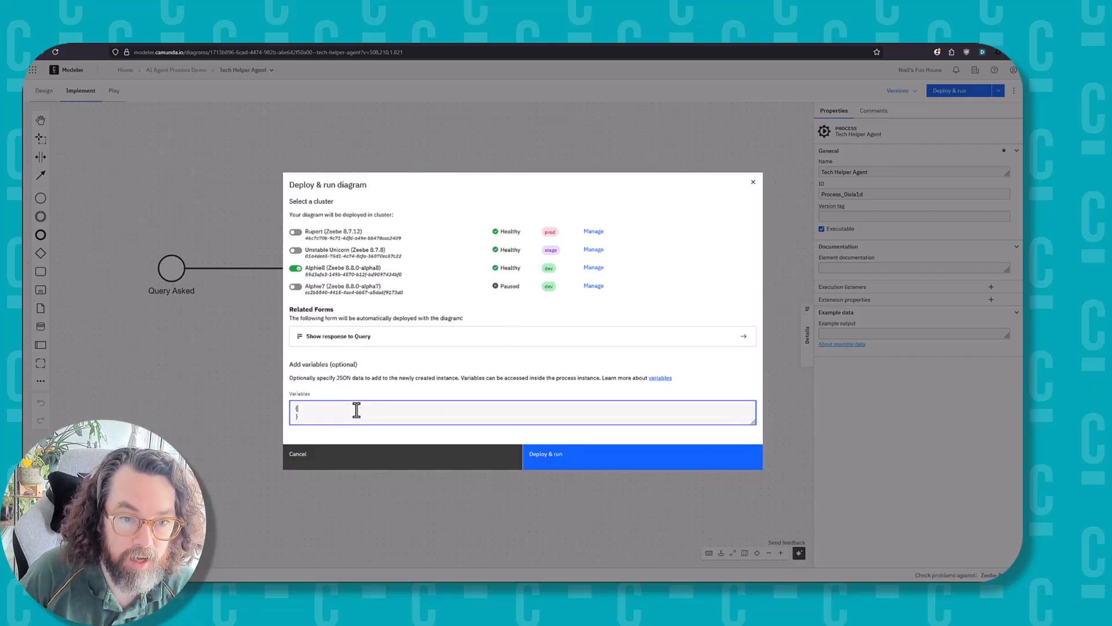
type("\"")
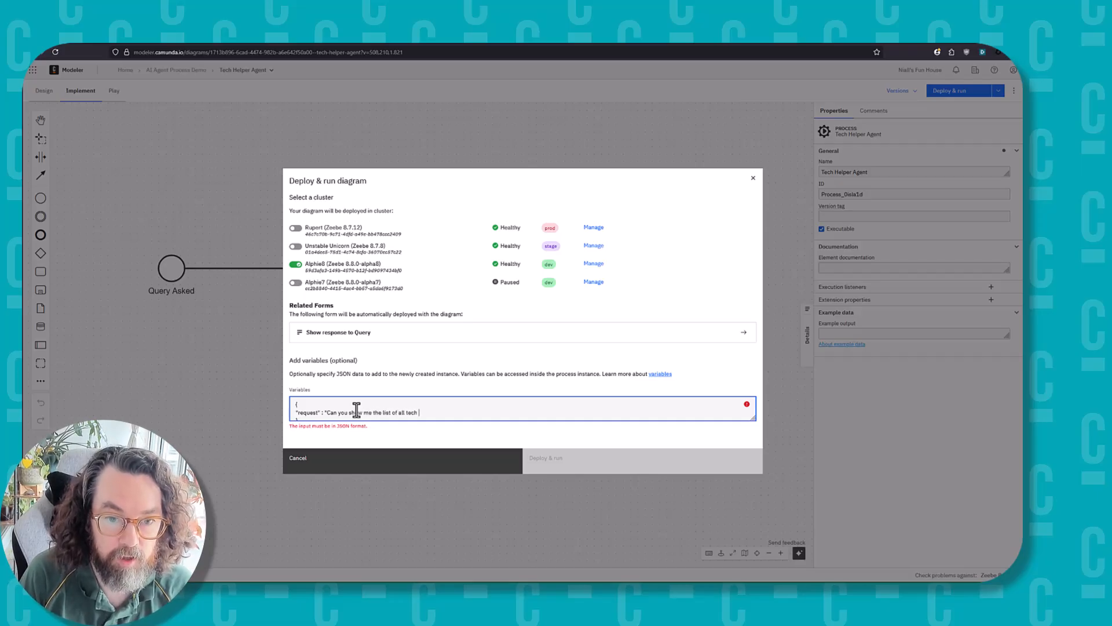
type("\"")
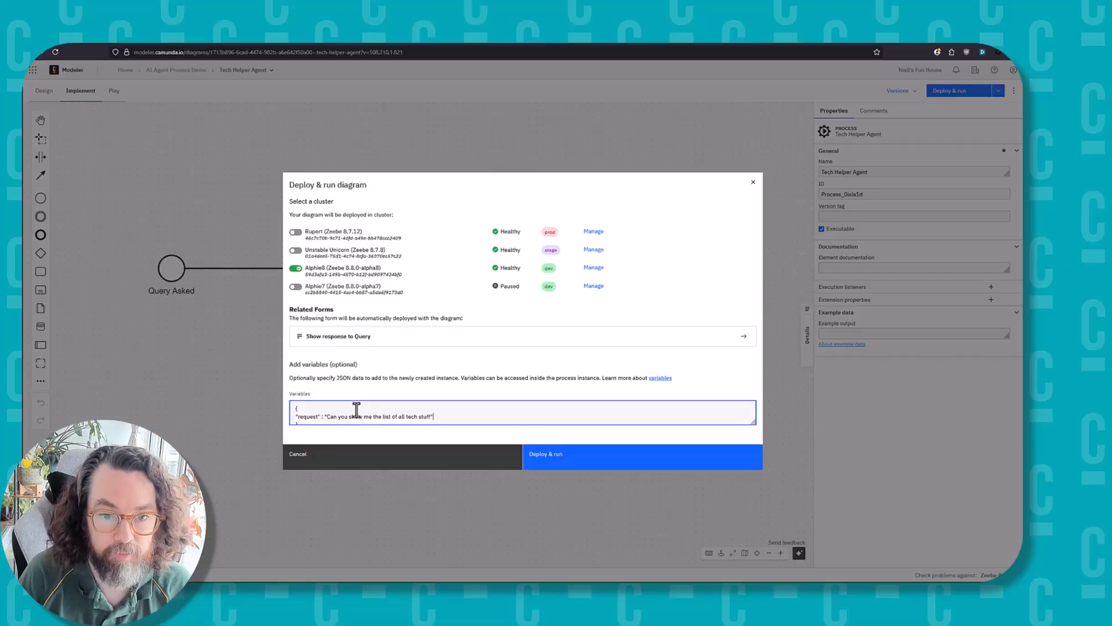
left_click(608, 465)
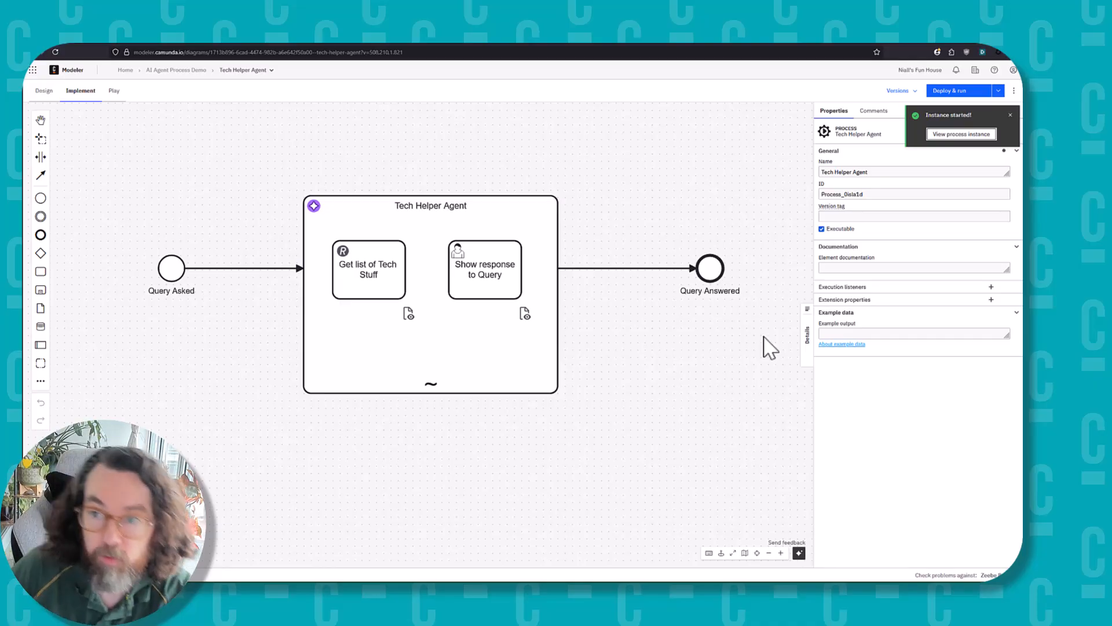
Open the started process instance in Operate and show the execution counts on its diagram.
left_click(961, 134)
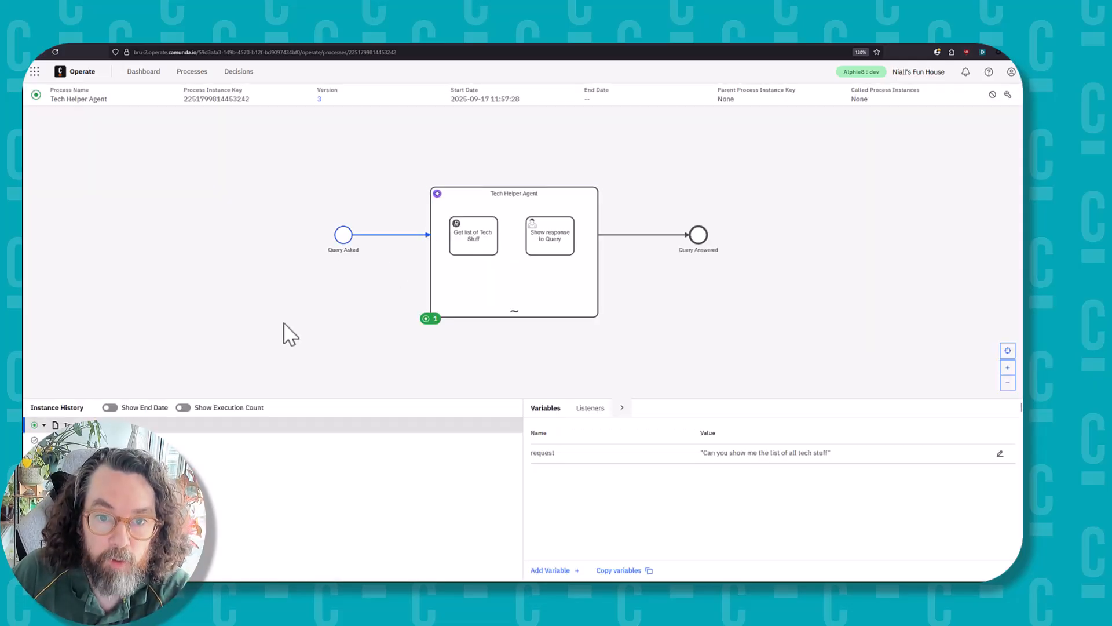
left_click(183, 408)
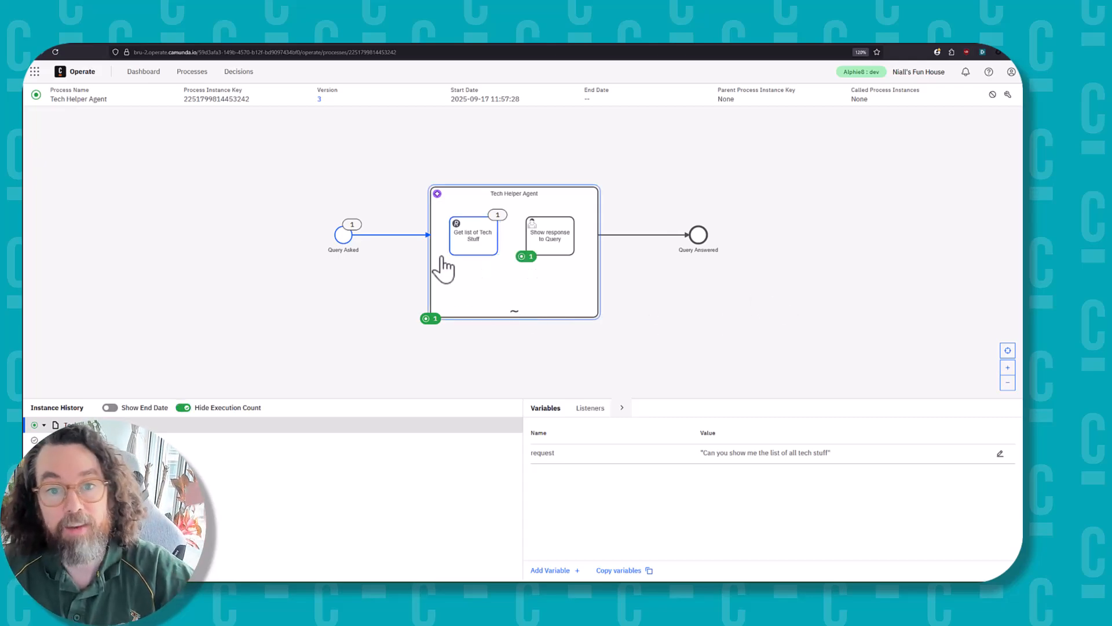
Switch to Tasklist from the active "Show response to Query" element and open its newest open task.
left_click(556, 246)
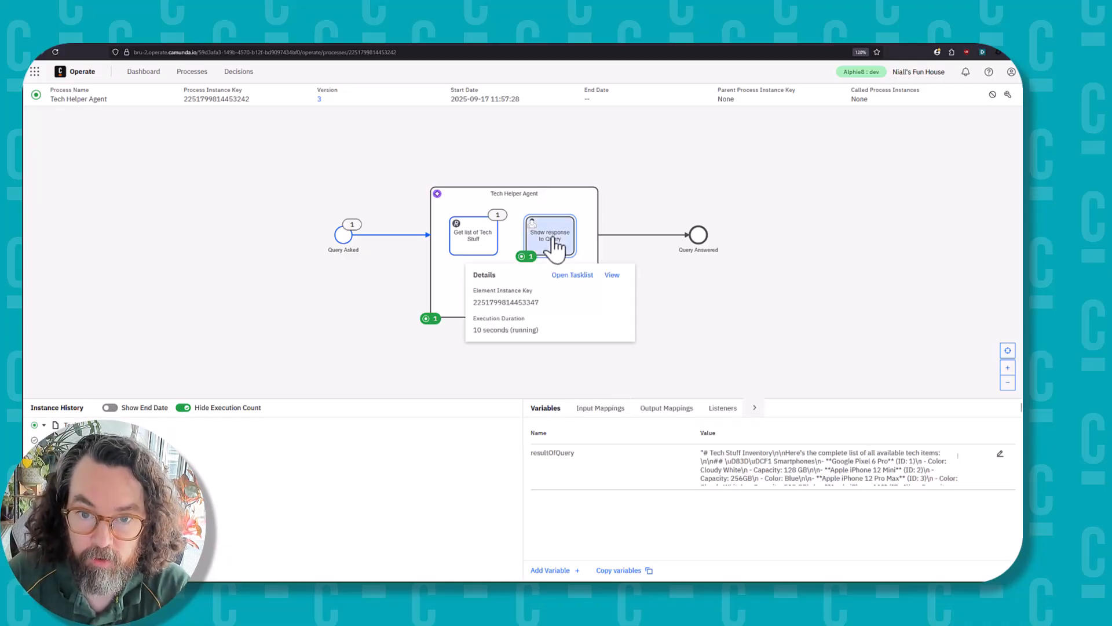
left_click(572, 275)
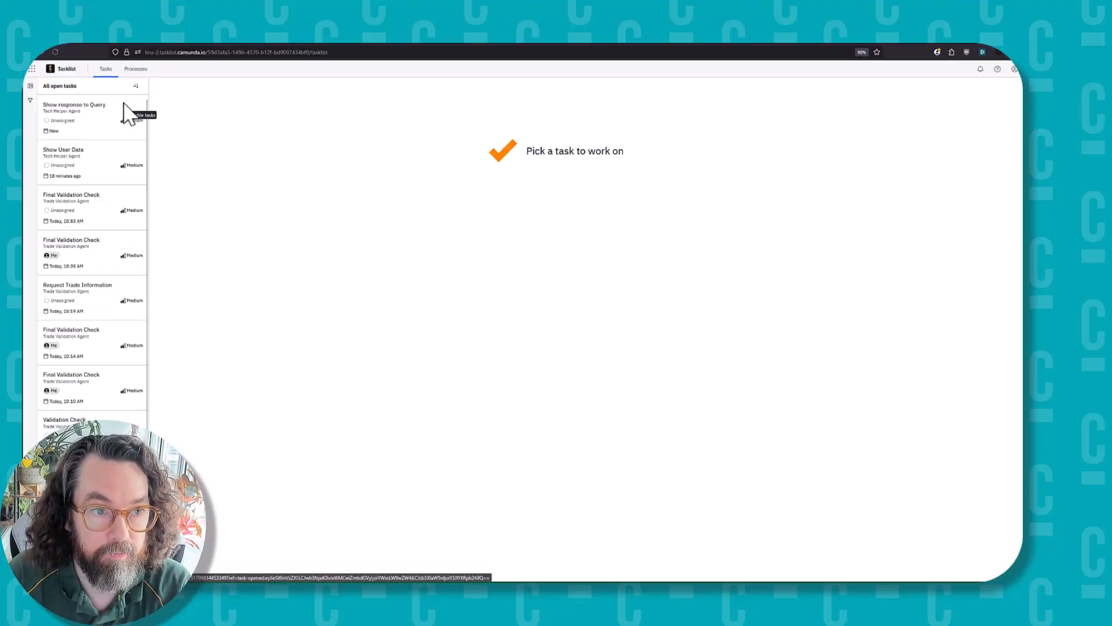
left_click(105, 116)
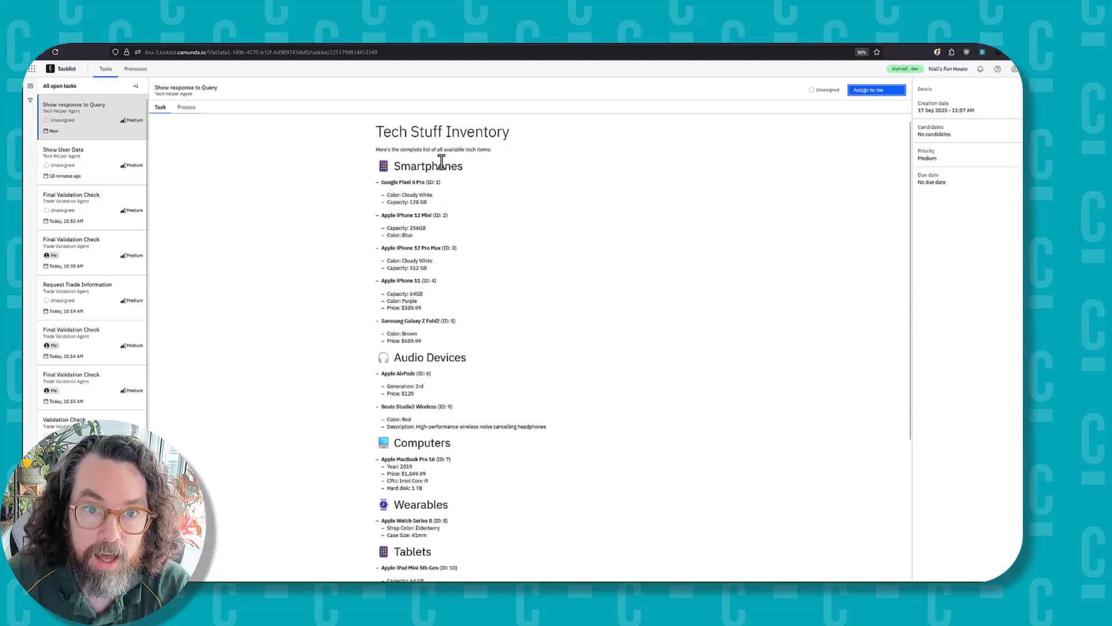
Examine the agent's Tech Stuff Inventory response in the task form, from the smartphones down to the follow-up question field.
left_click_drag(375, 128, 551, 218)
left_click(449, 197)
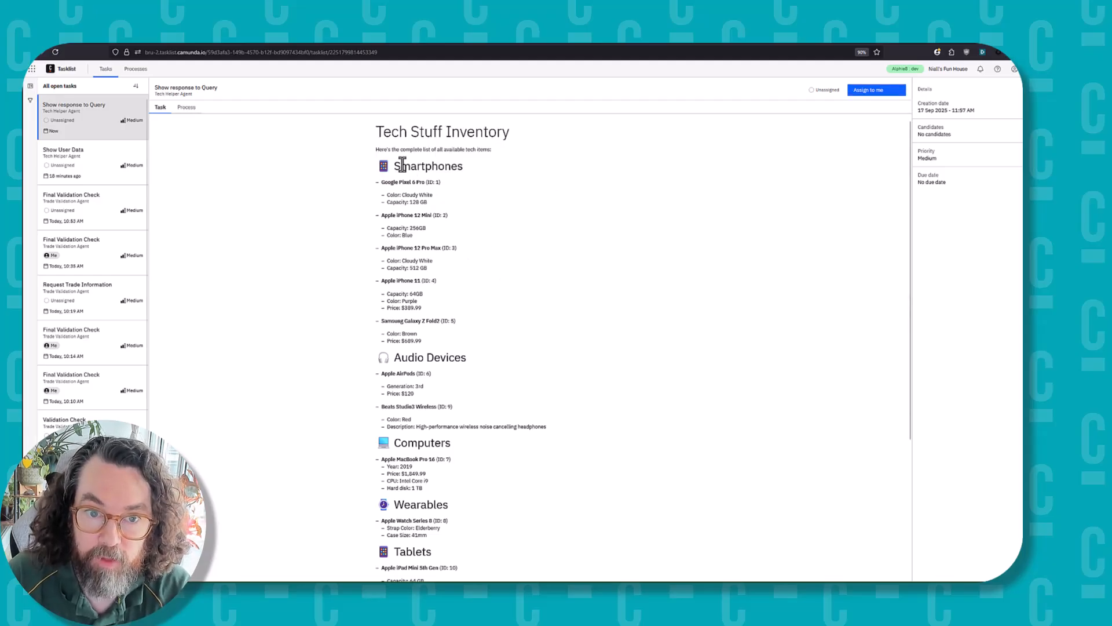
left_click_drag(401, 167, 479, 301)
scroll(454, 290, "down", 4)
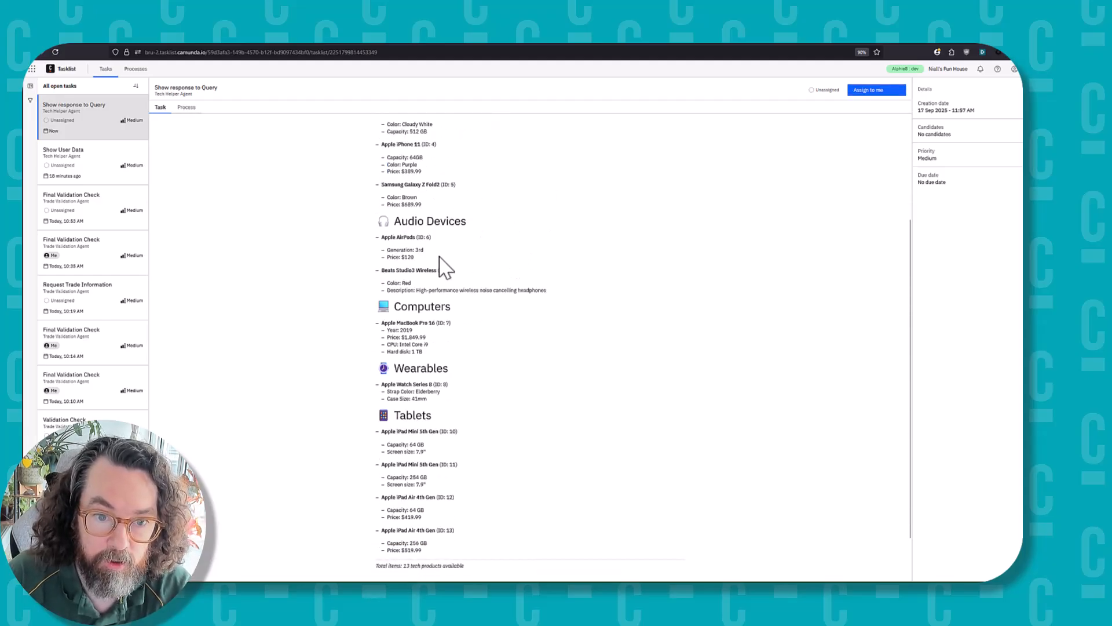
scroll(487, 409, "up", 4)
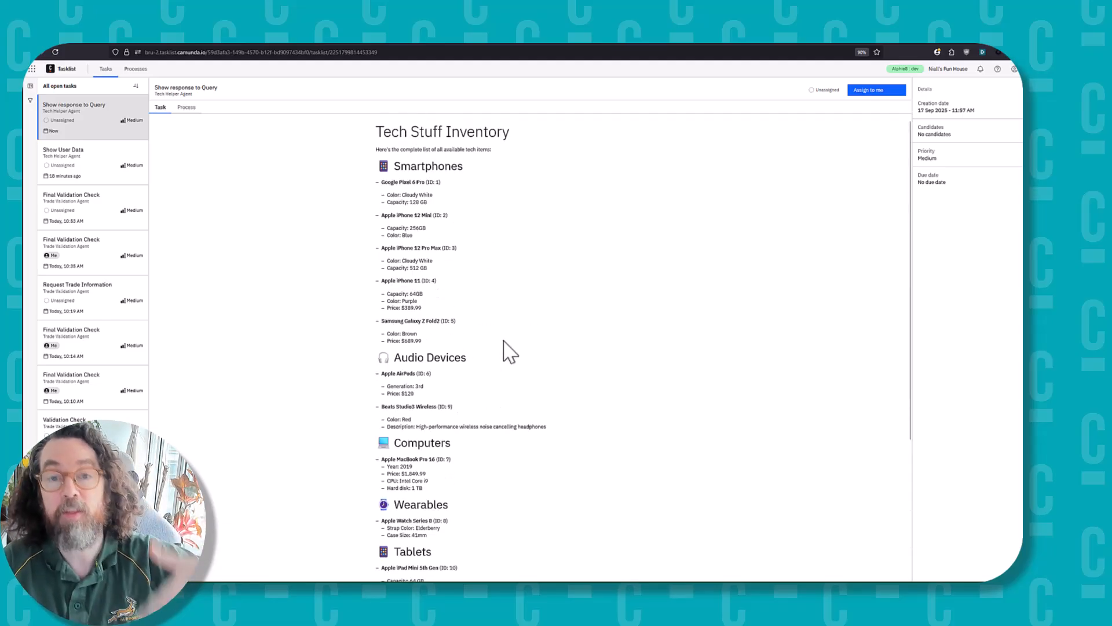
scroll(512, 299, "down", 3)
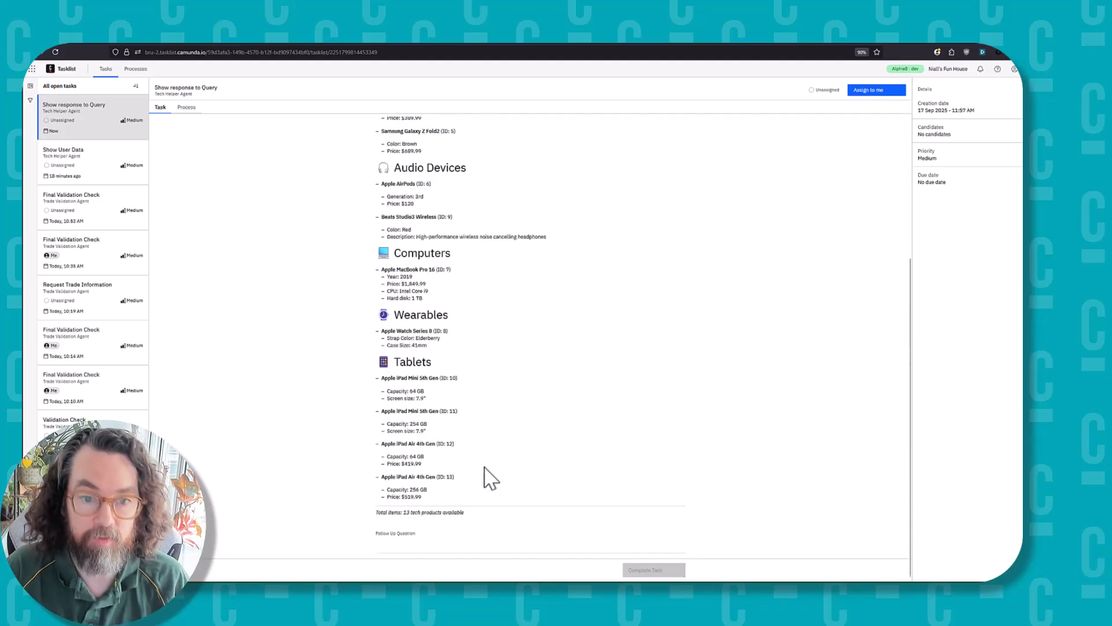
left_click_drag(486, 477, 439, 231)
left_click(591, 339)
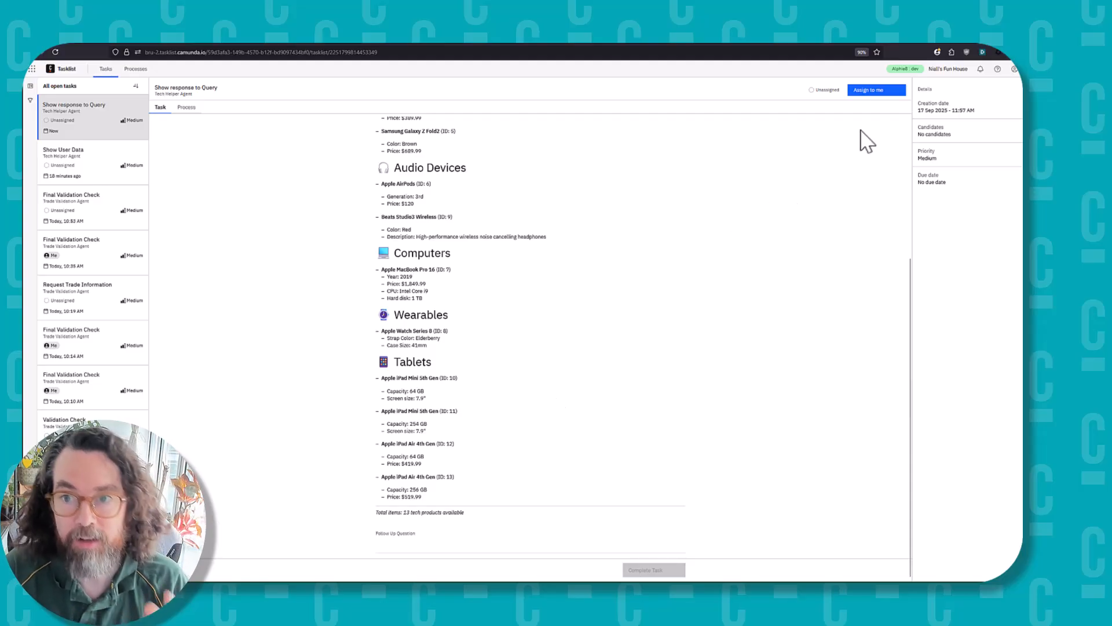
Assign the task to yourself, enter the follow-up question "Can you compare the phones in more detail", and complete the task.
left_click(875, 91)
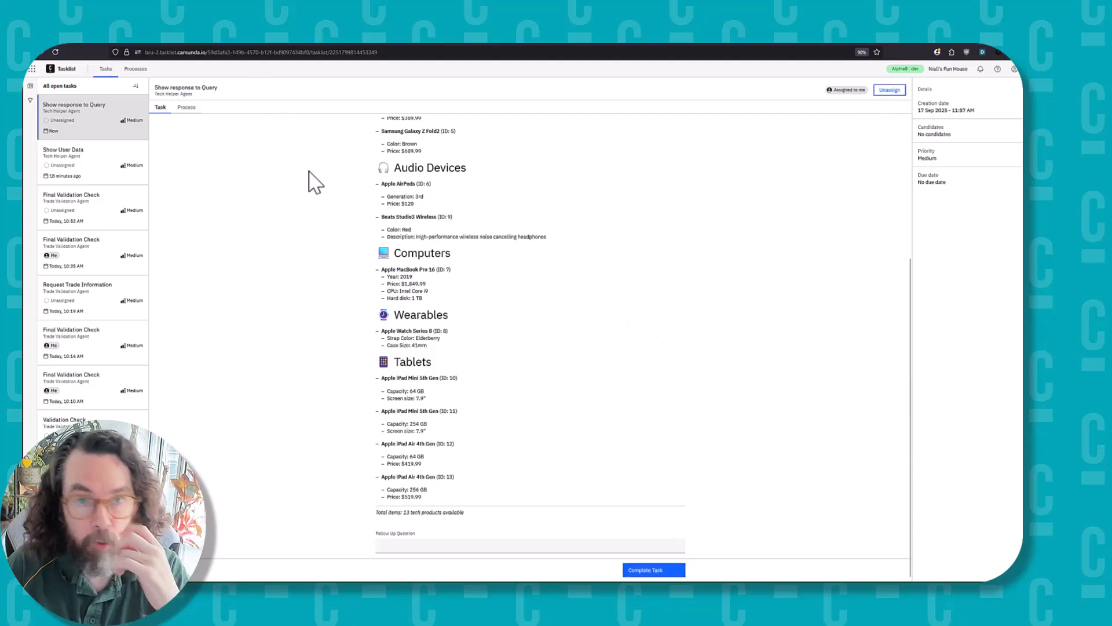
left_click(456, 546)
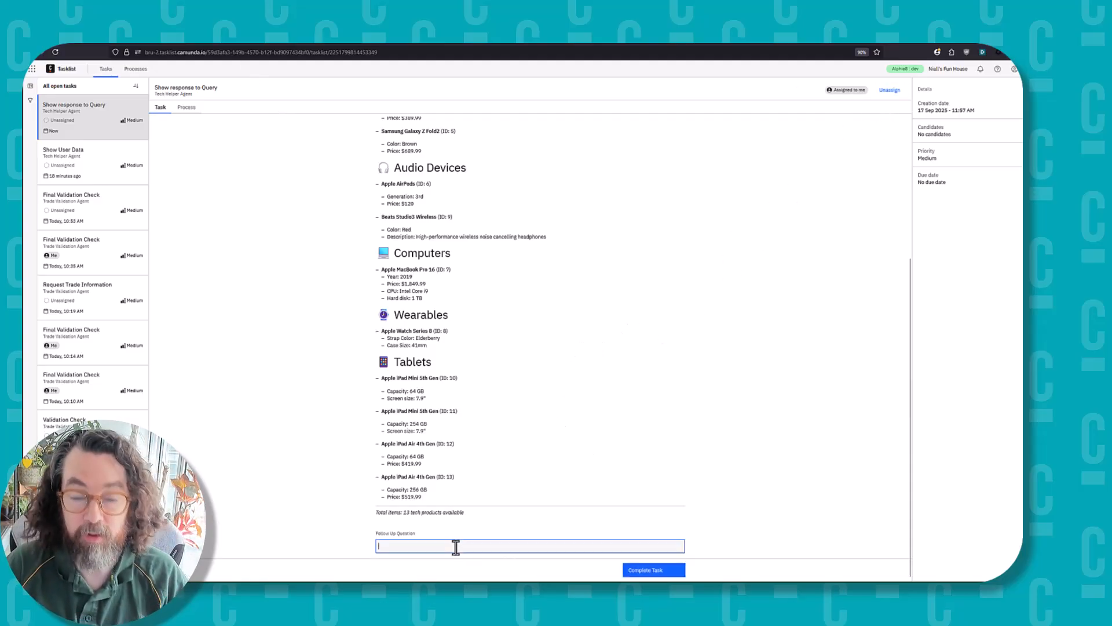
type("Can y")
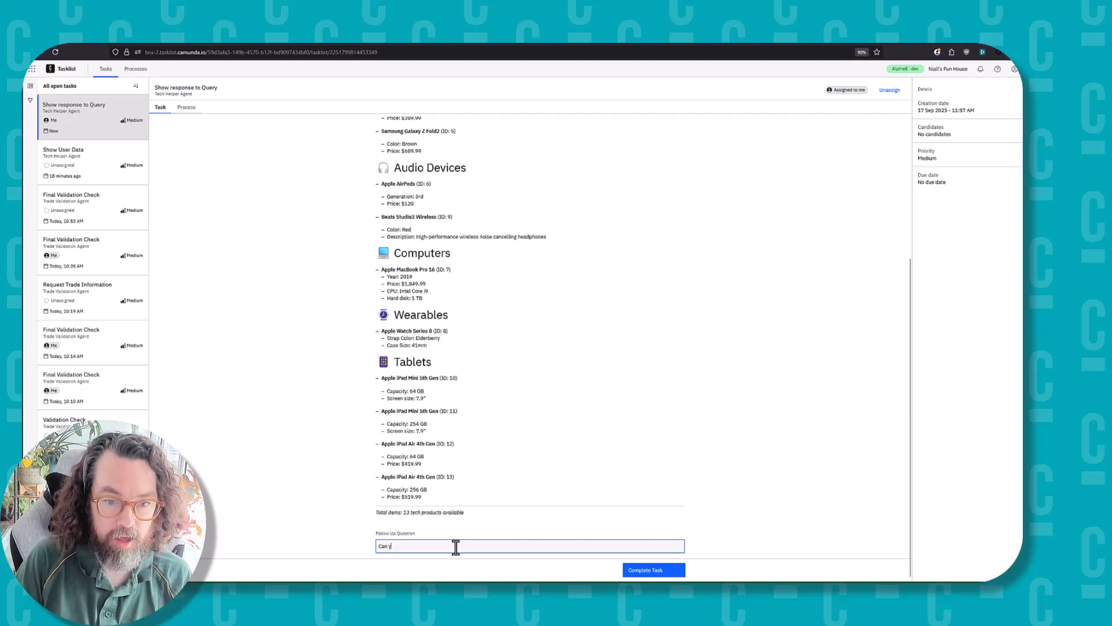
type("ou")
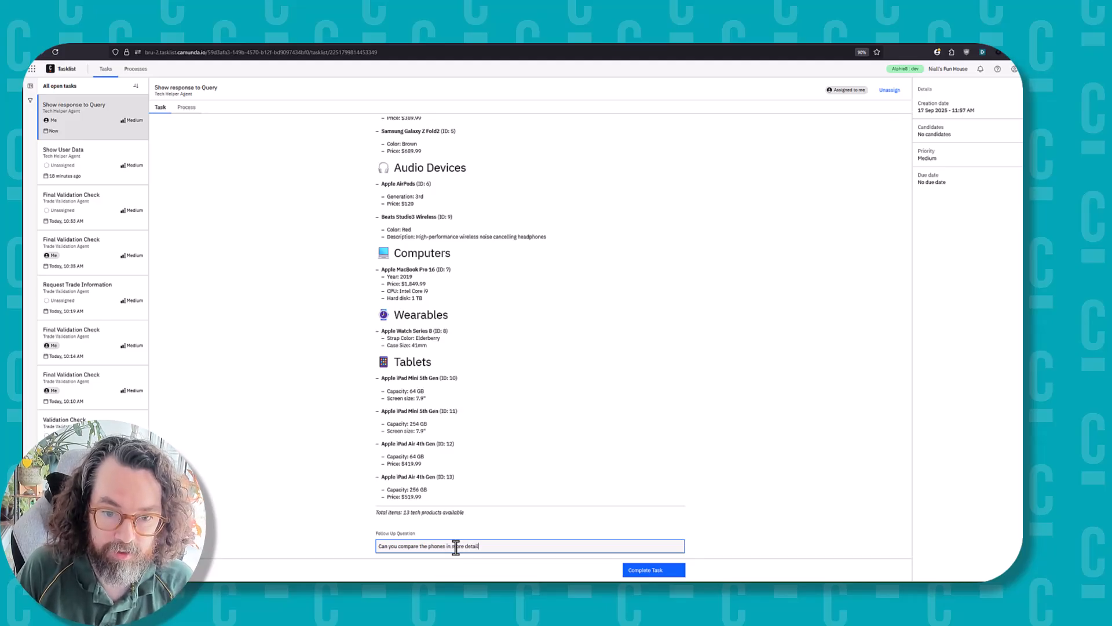
left_click(656, 571)
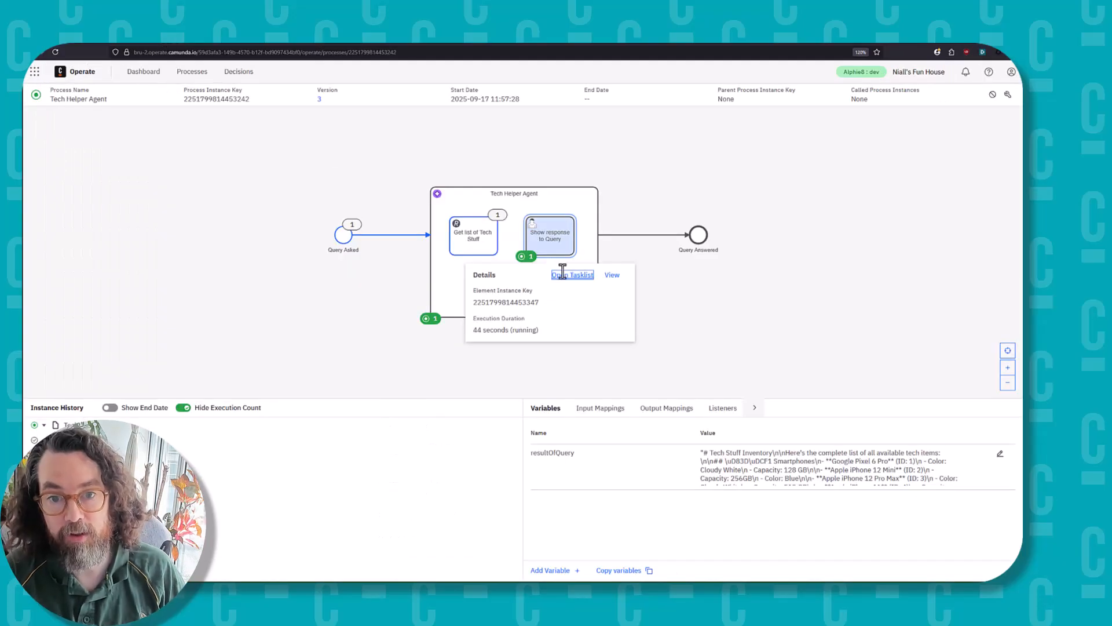
Check the whole instance's progress in Operate and open the new "Show response to Query" task in Tasklist.
left_click(701, 320)
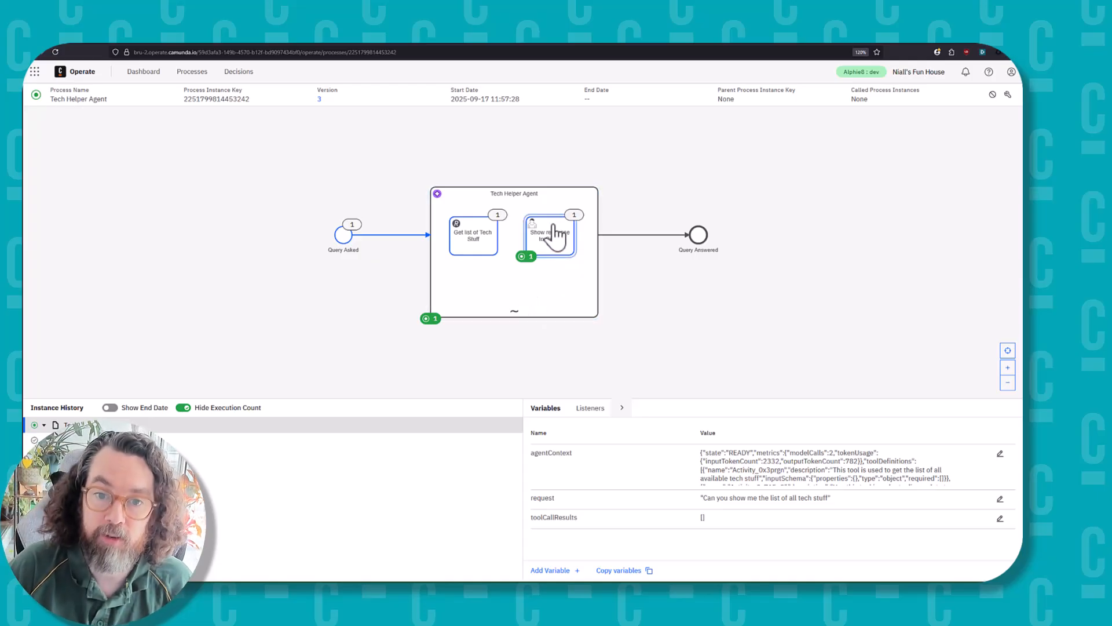
left_click(217, 45)
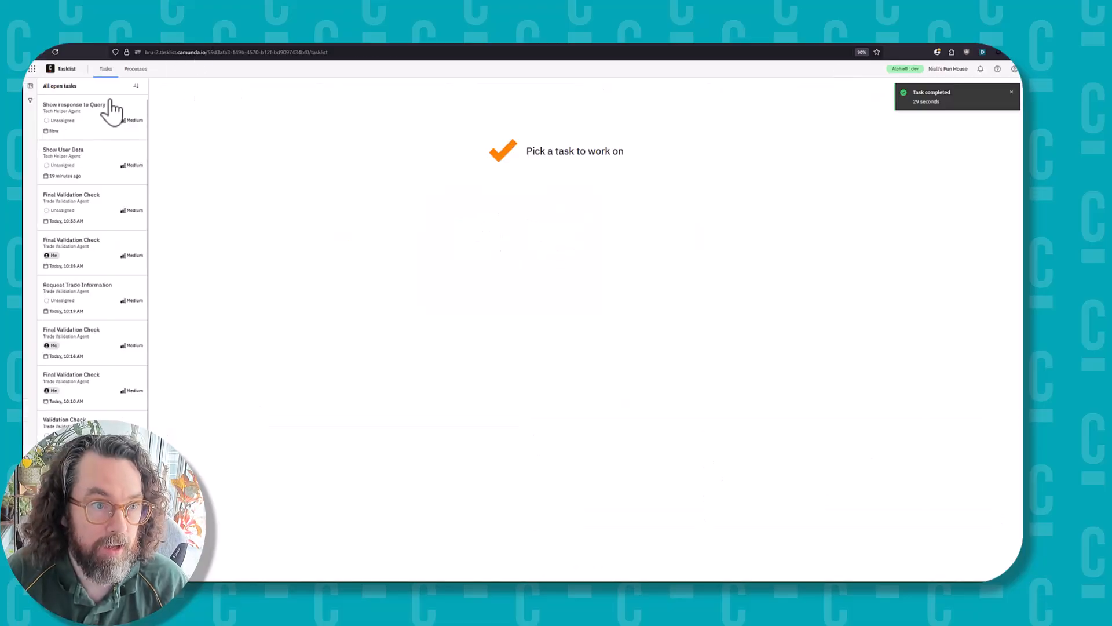
left_click(96, 113)
Review the Detailed Phone Comparison response, including the feature table, detailed analysis and recommendations by use case.
left_click_drag(414, 134, 597, 145)
left_click(554, 232)
left_click_drag(405, 185, 612, 247)
left_click(645, 316)
scroll(521, 266, "down", 2)
left_click_drag(442, 225, 504, 280)
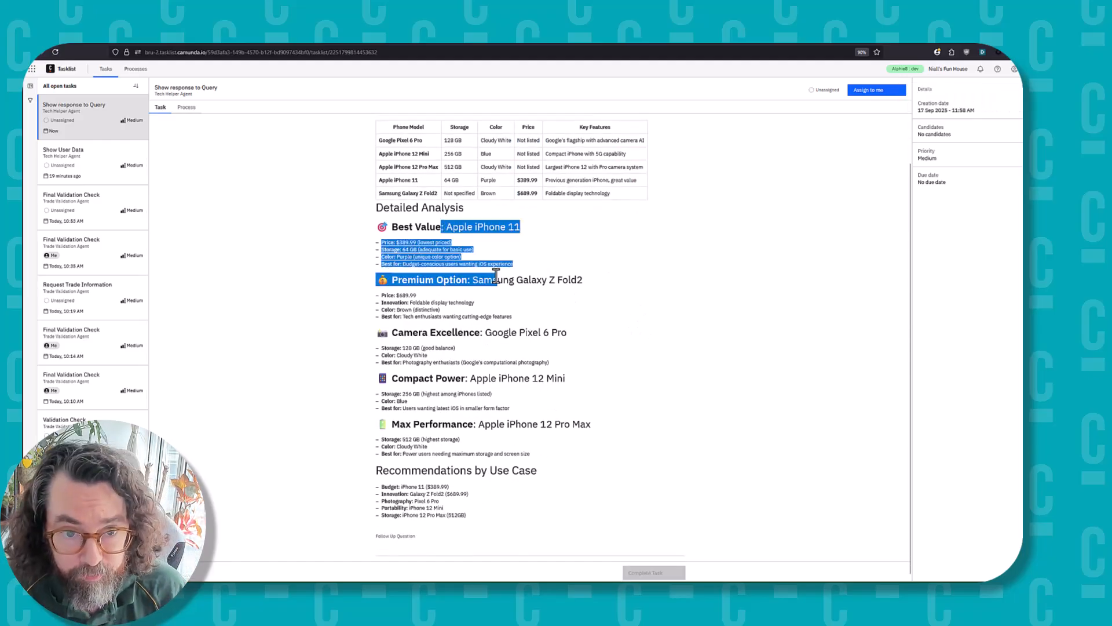
left_click(646, 315)
scroll(608, 318, "down", 1)
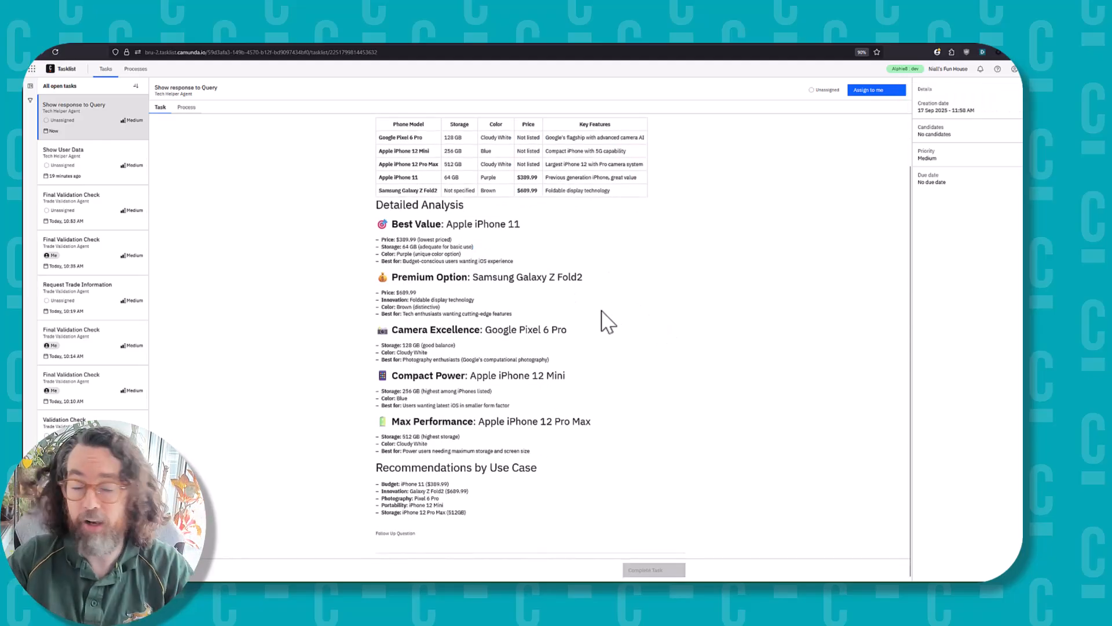
scroll(537, 397, "up", 1)
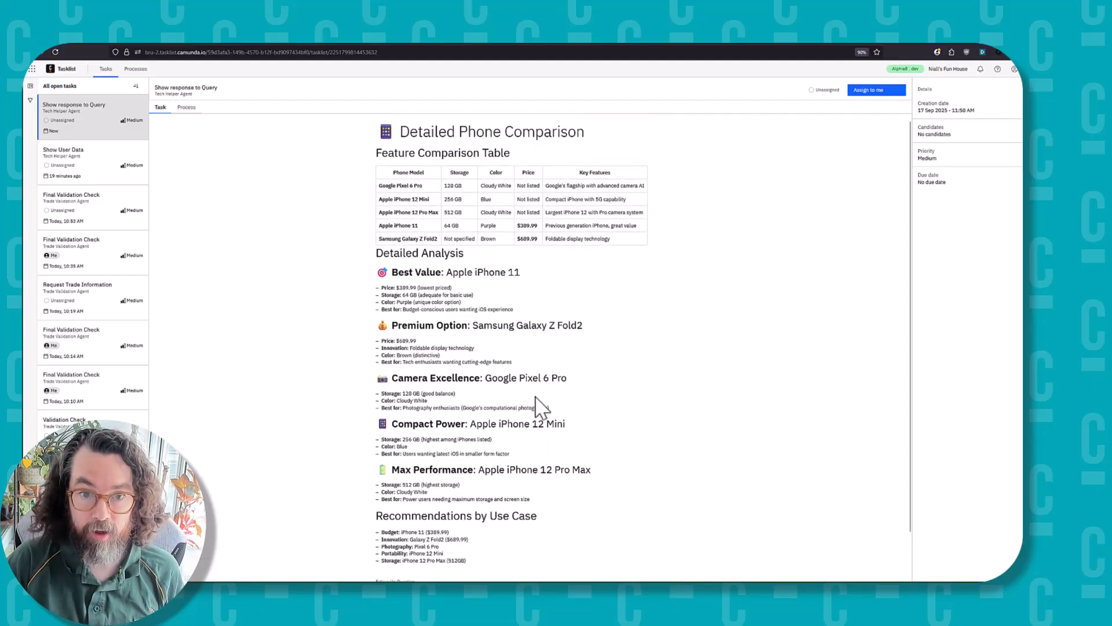
scroll(537, 398, "down", 1)
Compare the execution counts of the agent's two tools in Operate with the phone comparison response in Tasklist.
left_click(155, 42)
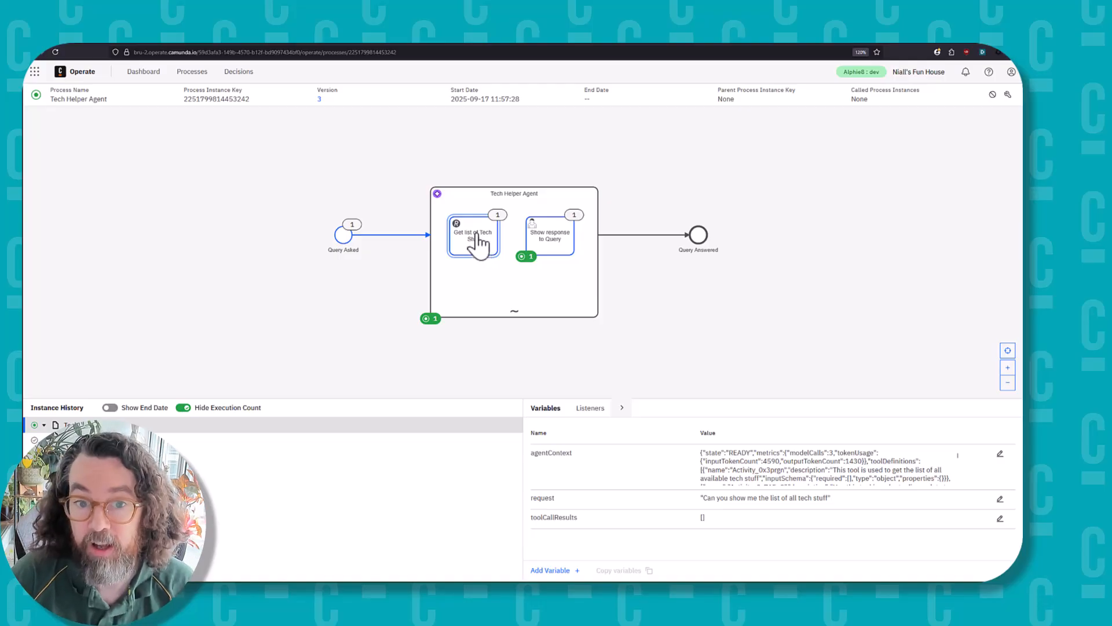
left_click(258, 44)
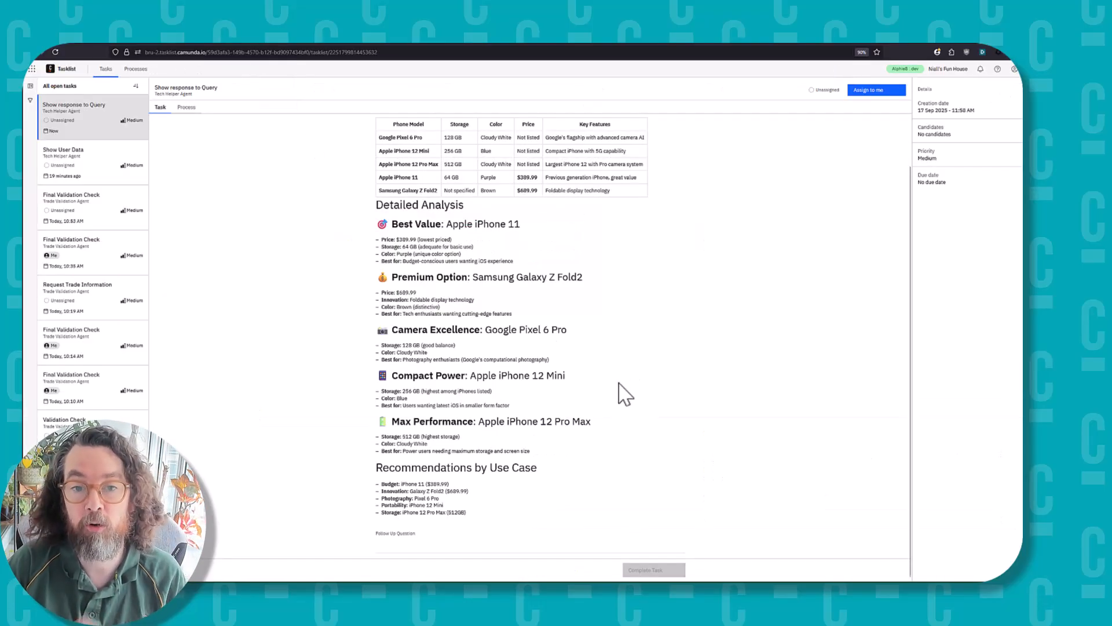
scroll(611, 400, "up", 1)
left_click(161, 43)
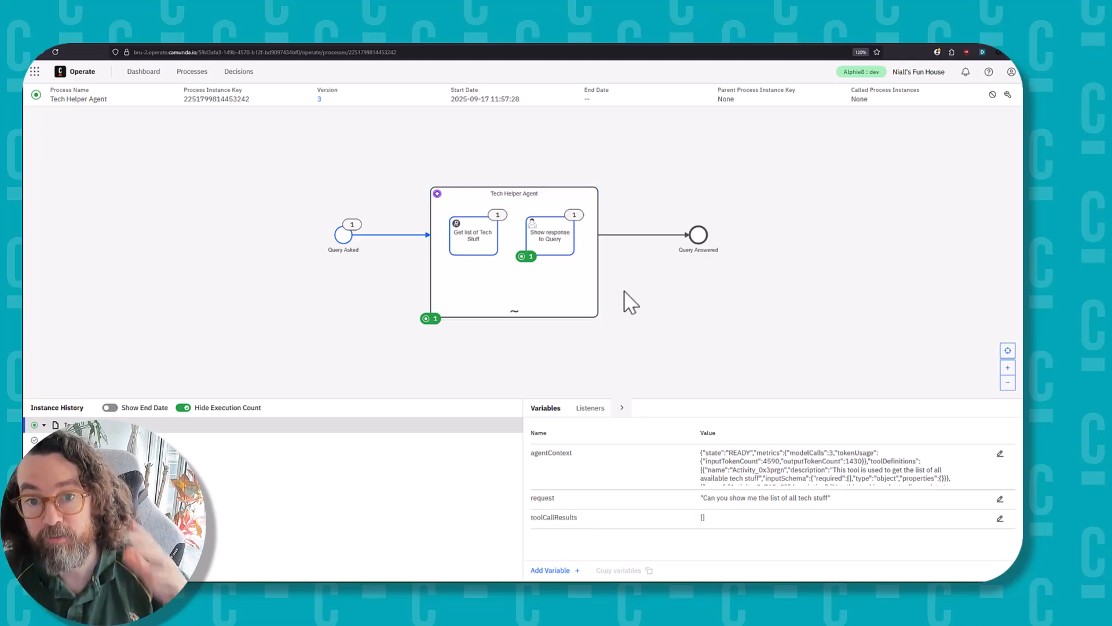
left_click_drag(679, 332, 632, 326)
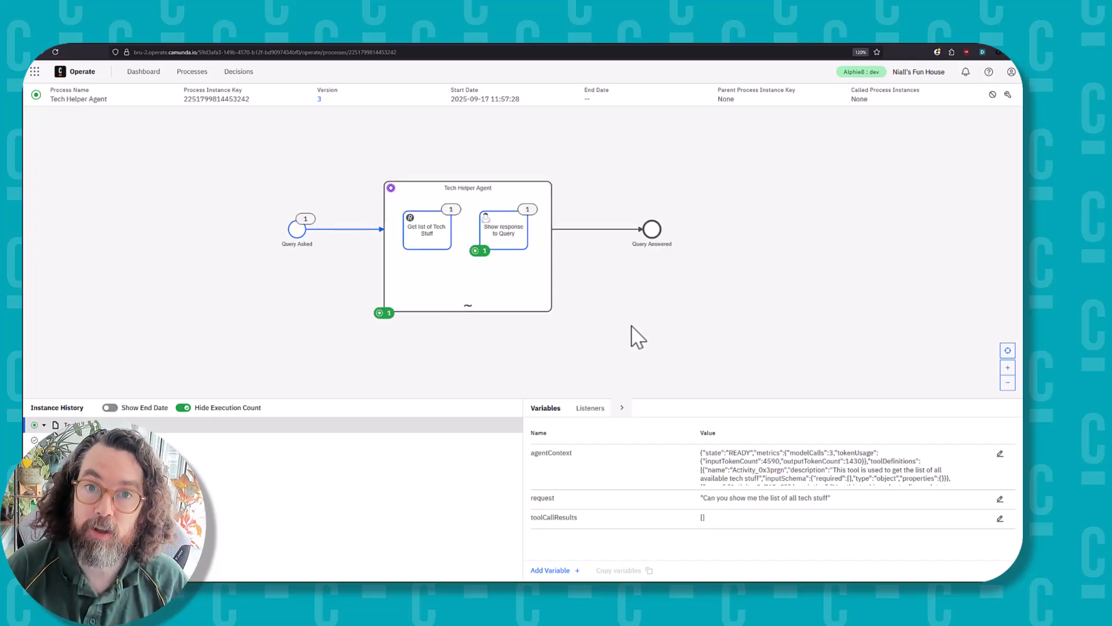